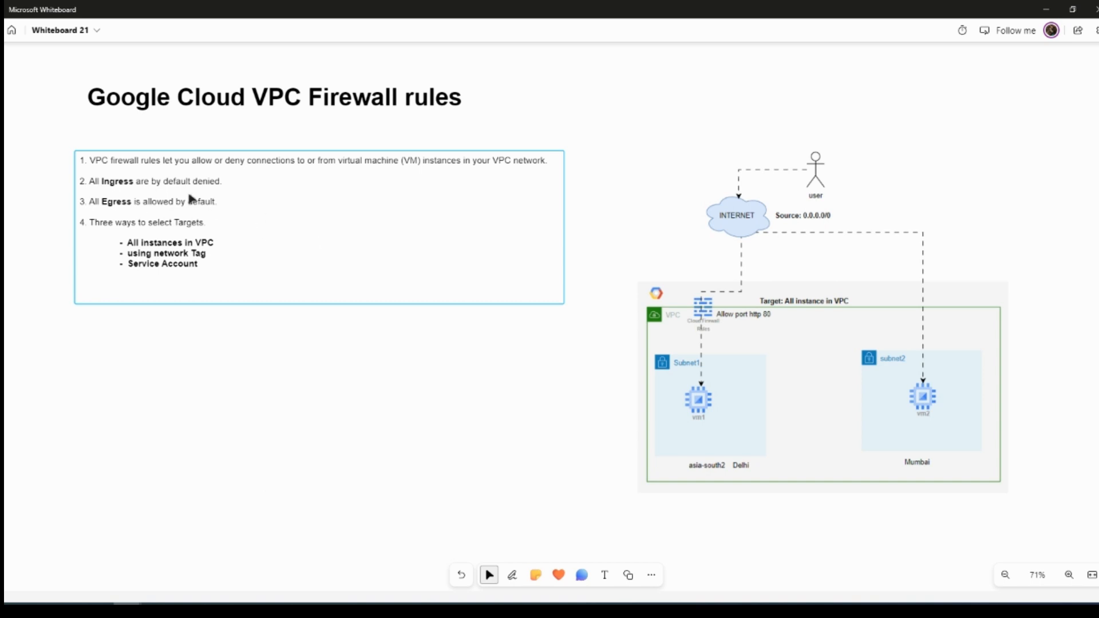
click(192, 321)
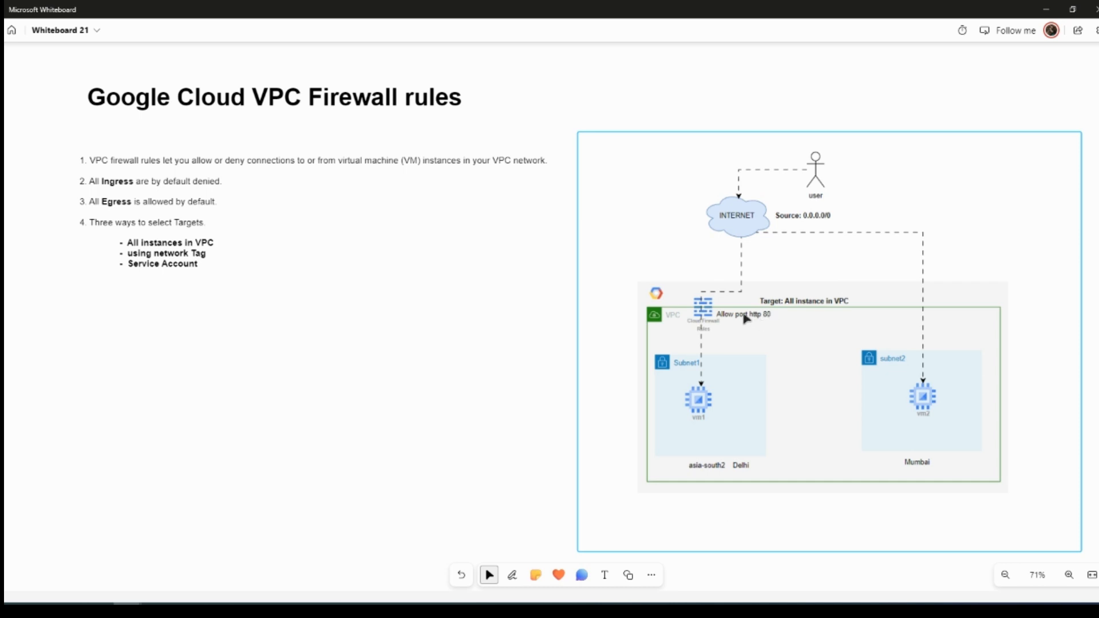
click(368, 308)
scroll(770, 346, down, 3)
scroll(771, 345, up, 3)
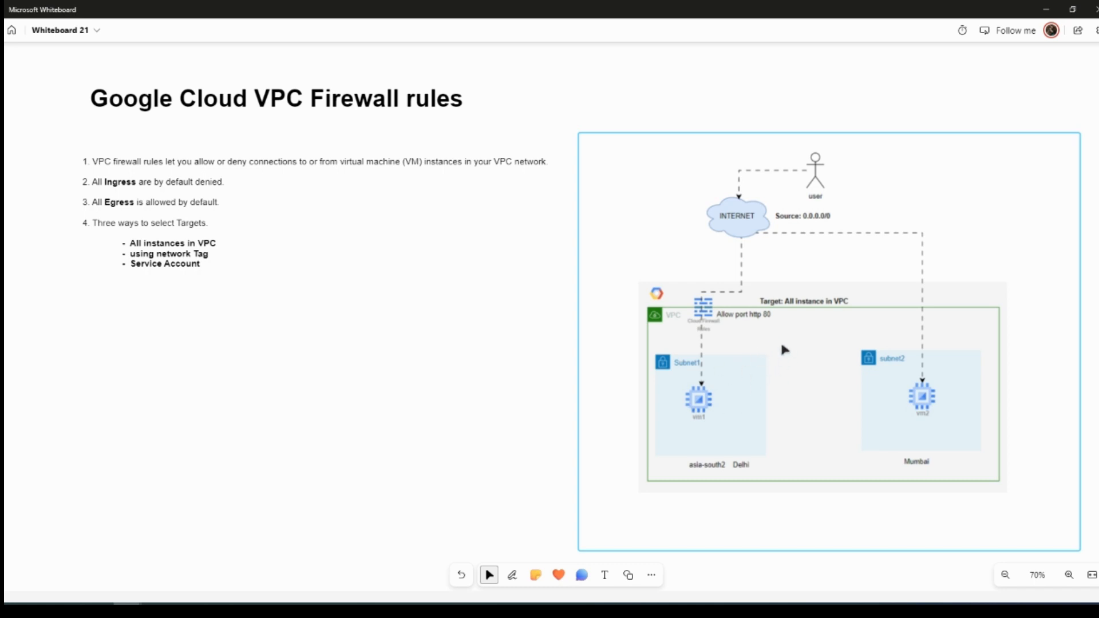
scroll(832, 406, up, 1)
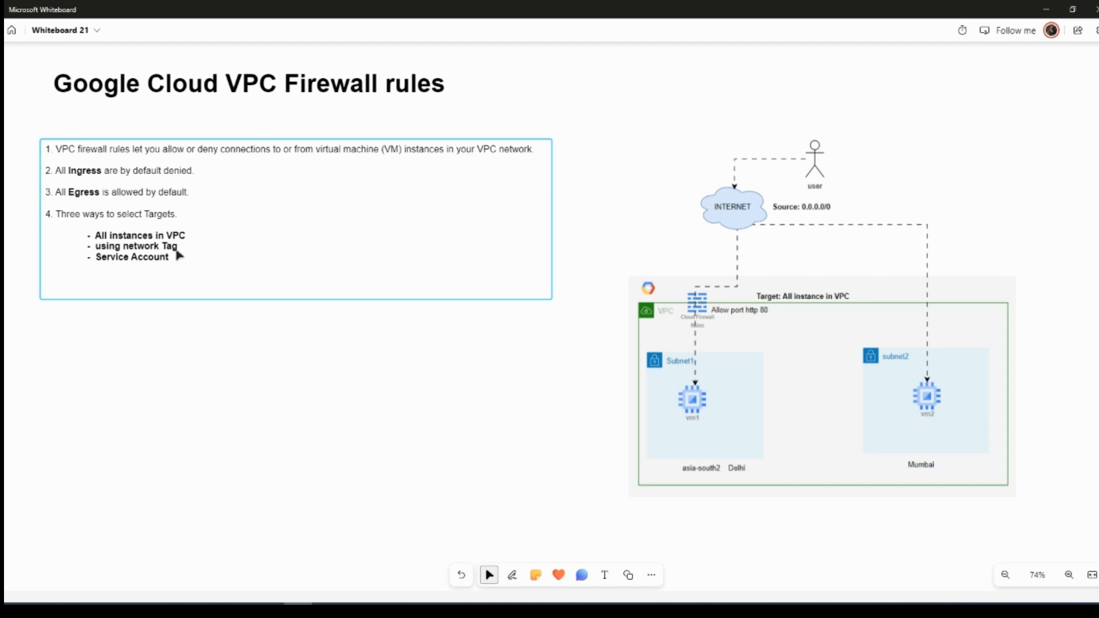
click(692, 401)
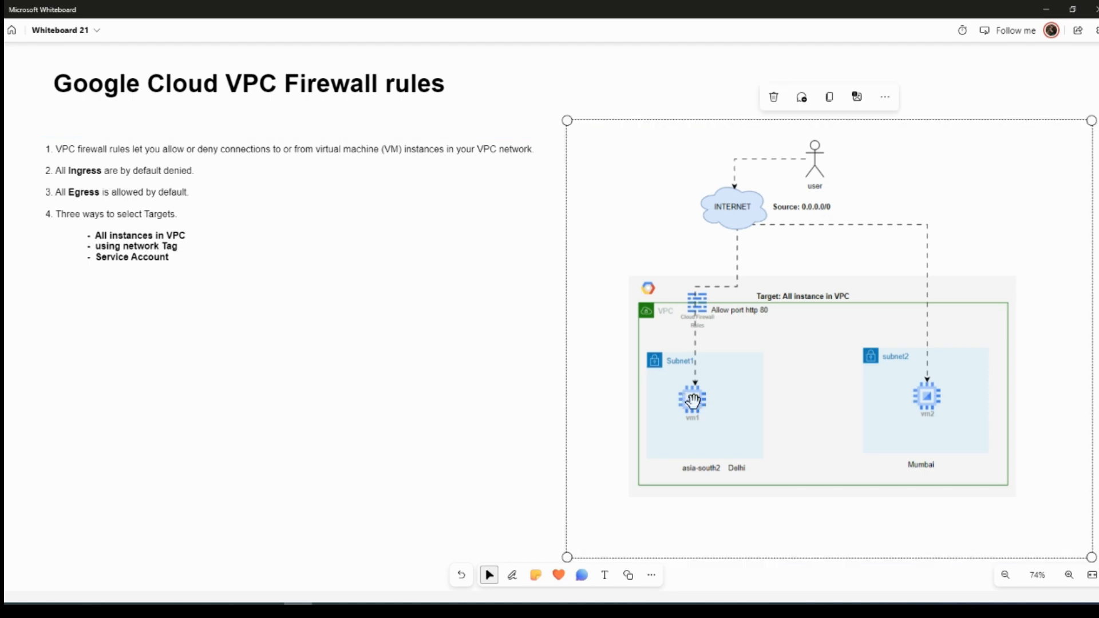
drag(567, 121, 578, 130)
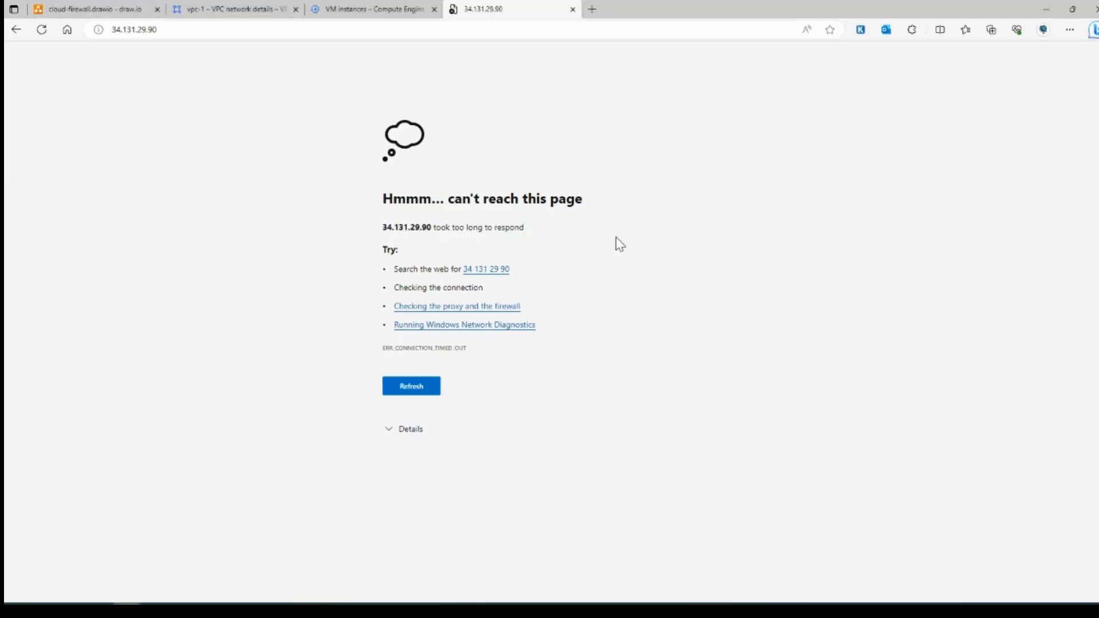
Step: Switch to the Google Cloud console in the browser, close the unreachable page, and inspect the firewall rules of the vpc-1 network
click(572, 9)
click(236, 9)
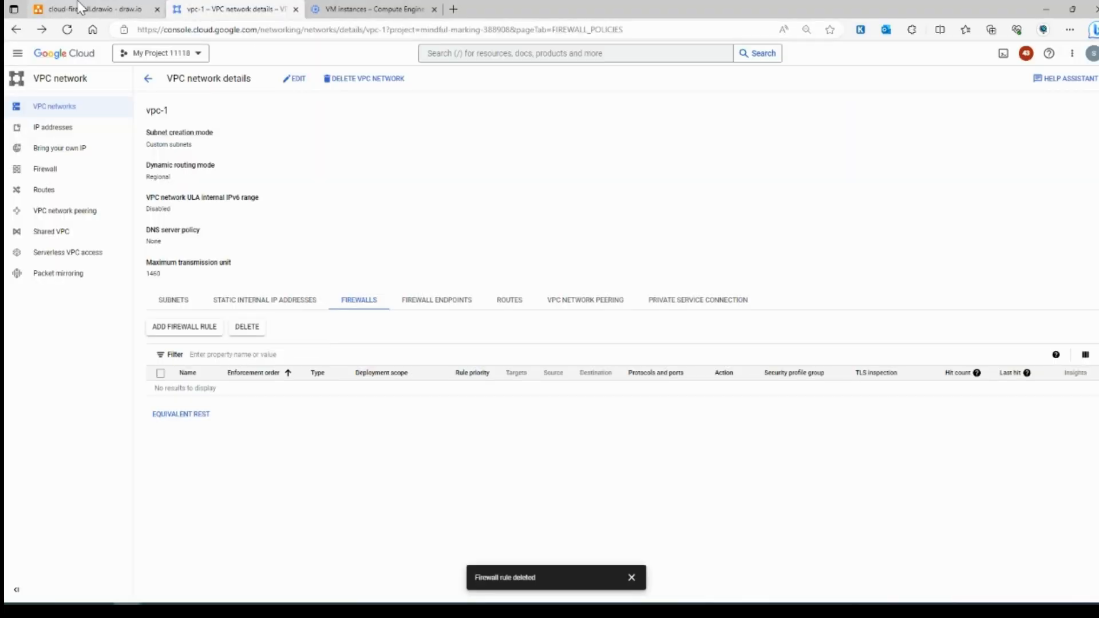
click(80, 8)
click(225, 8)
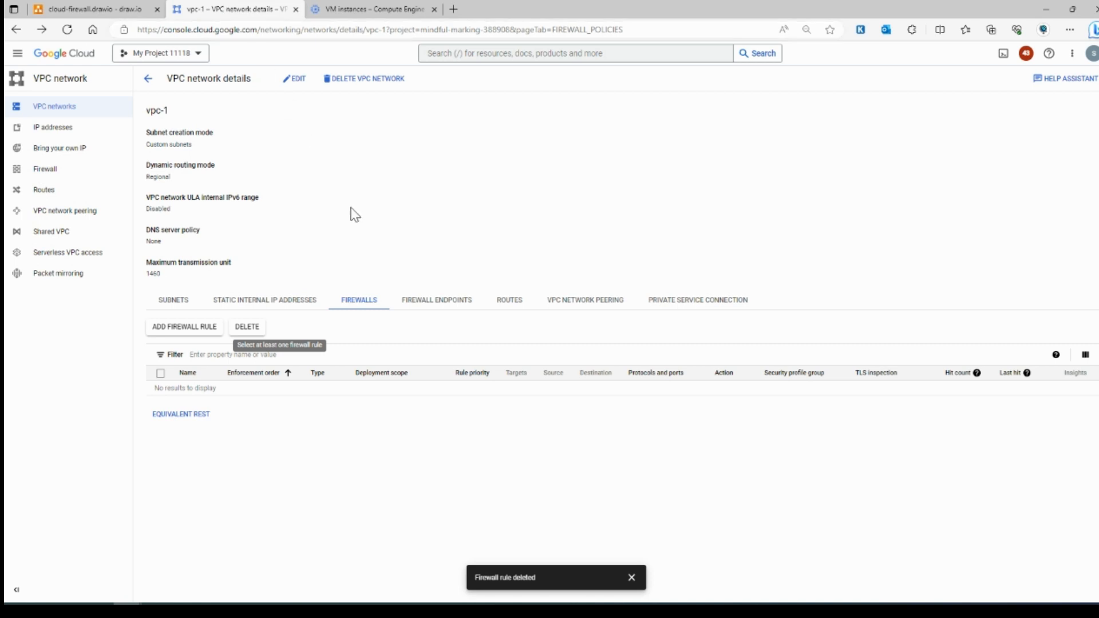
click(66, 112)
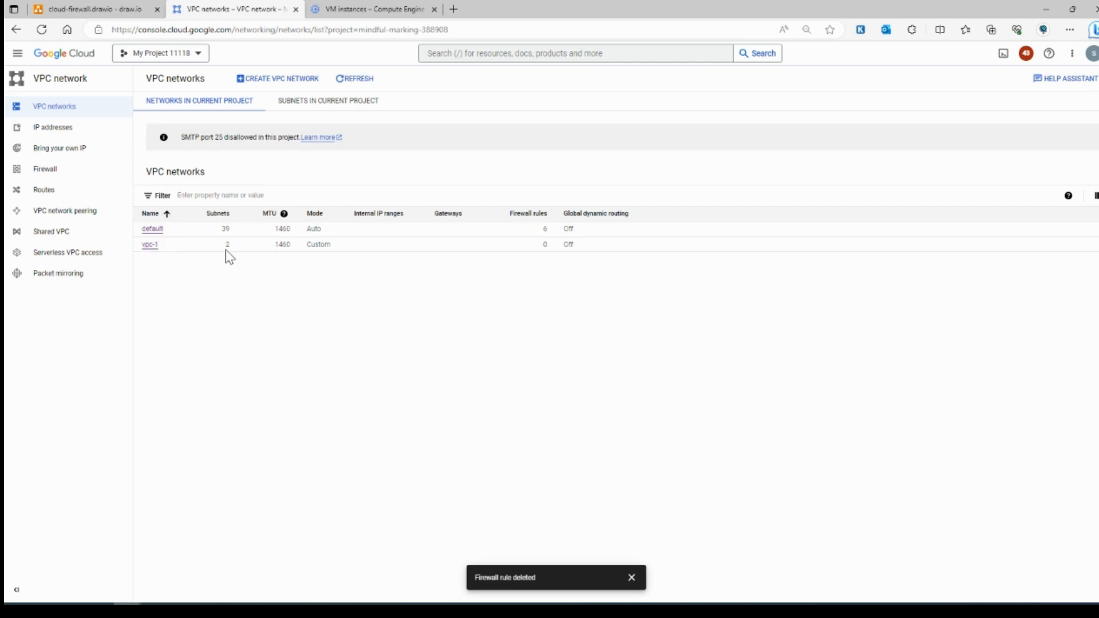
click(151, 245)
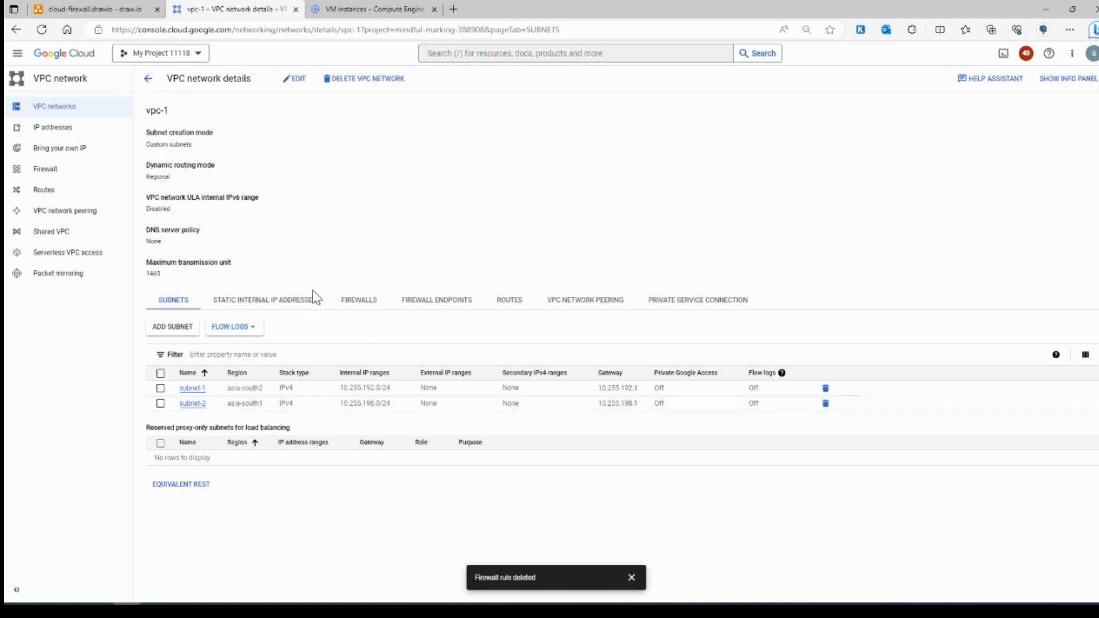
click(347, 307)
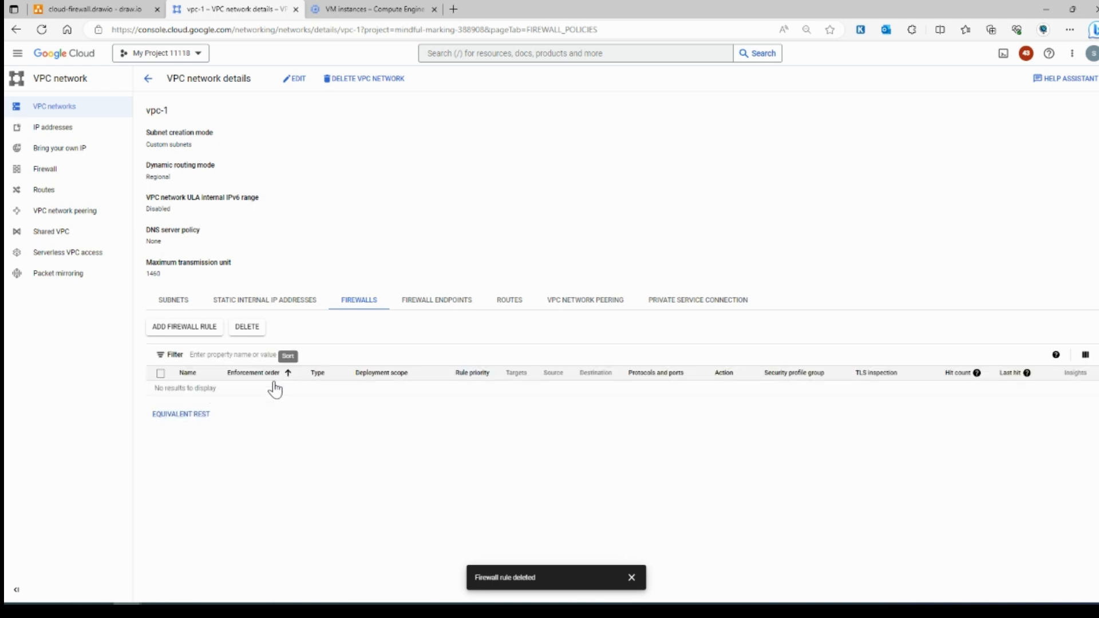
Step: In the Compute Engine VM instances list, clear the vm1 selection and hide the related actions
click(345, 8)
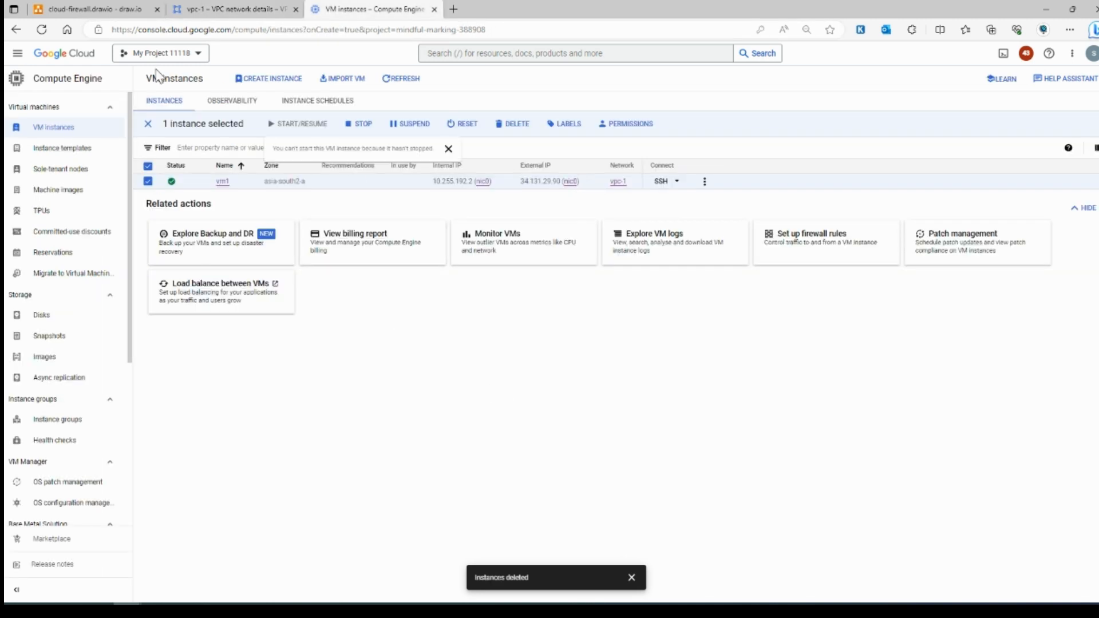
click(148, 124)
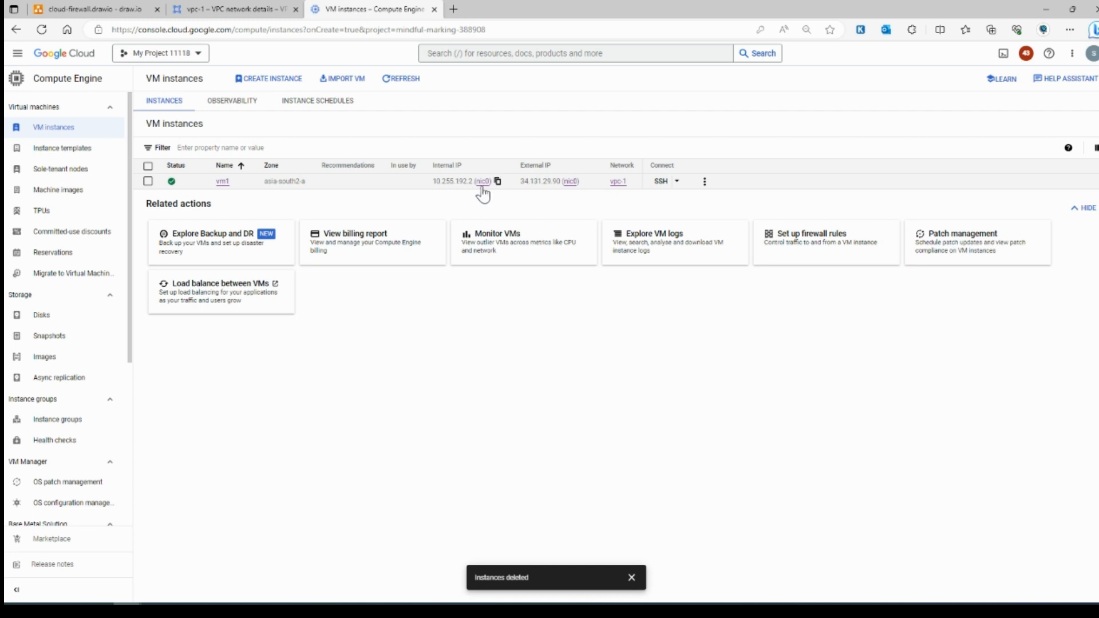
click(1083, 208)
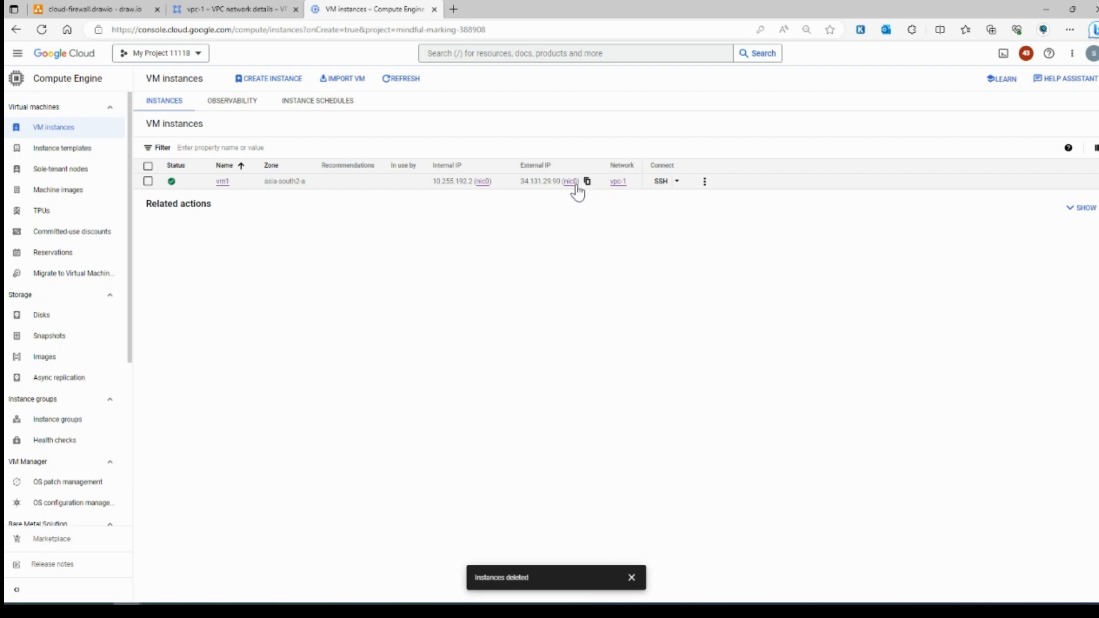
Step: Test HTTP access to vm1 by opening its external IP 34.131.29.90 in a separate browser page, and close that page
click(456, 9)
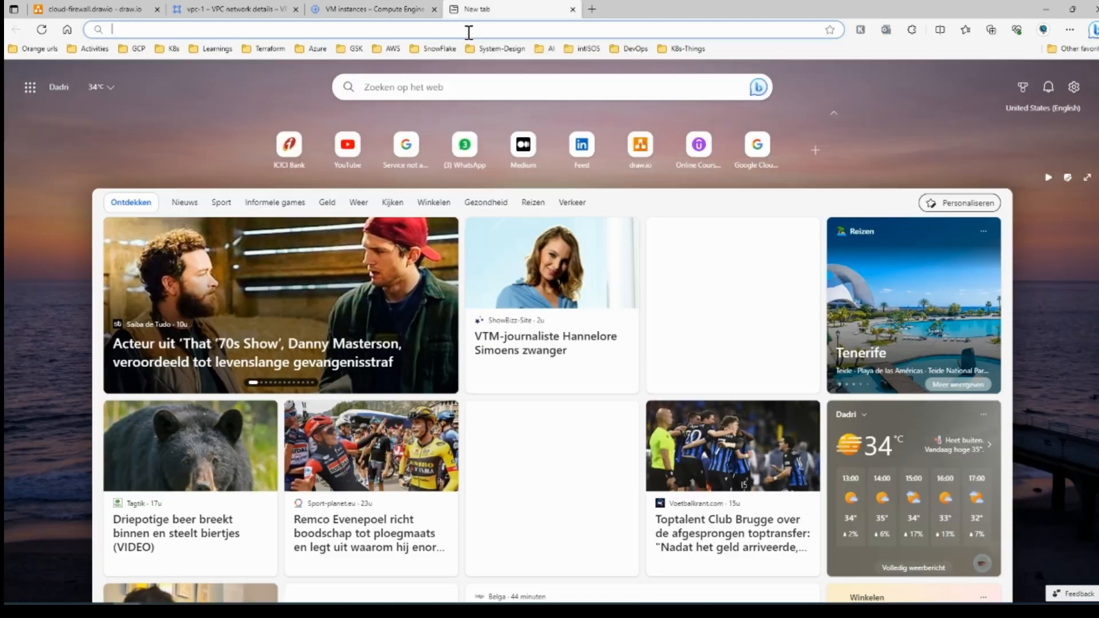
text(34.131.29.90)
key(Return)
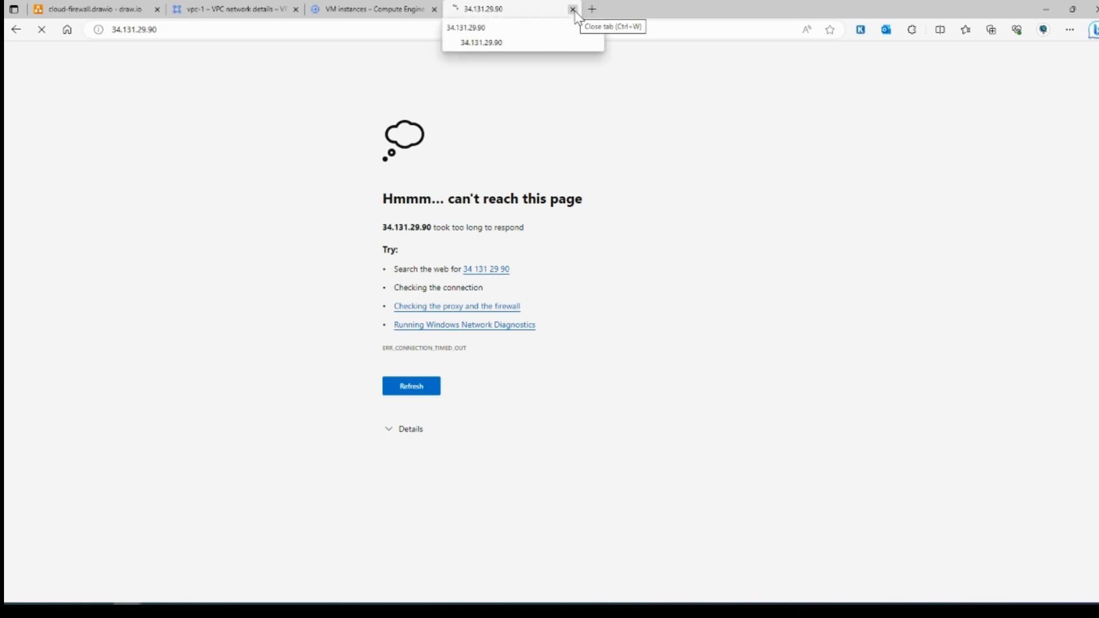
click(573, 9)
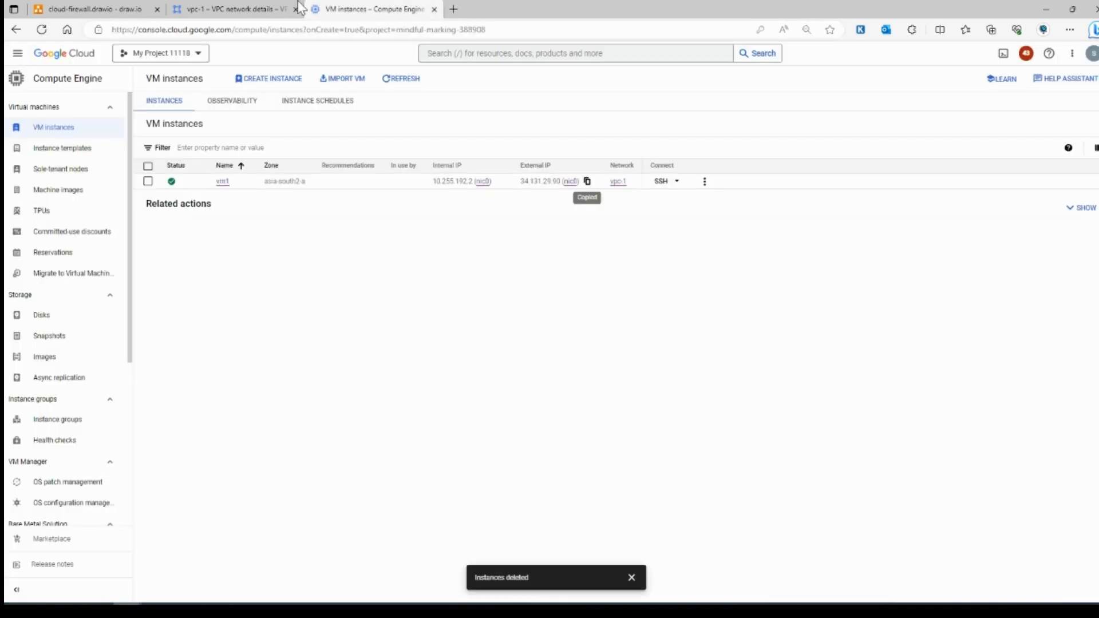
Step: Start a new firewall rule for the vpc-1 network and name it allow-http-traffic-80
click(241, 9)
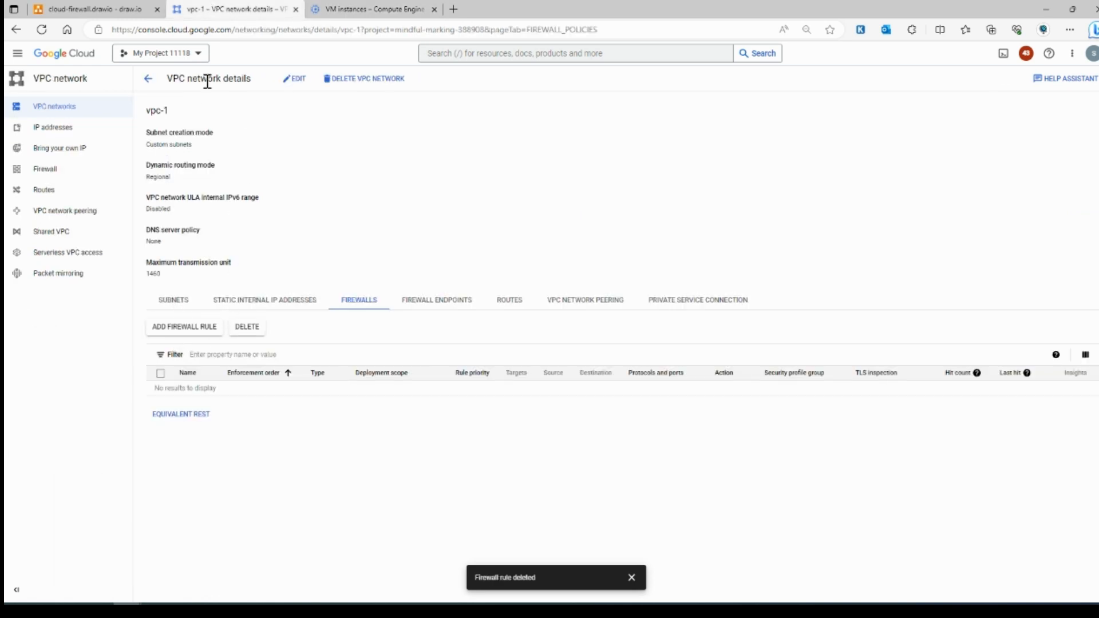
click(189, 338)
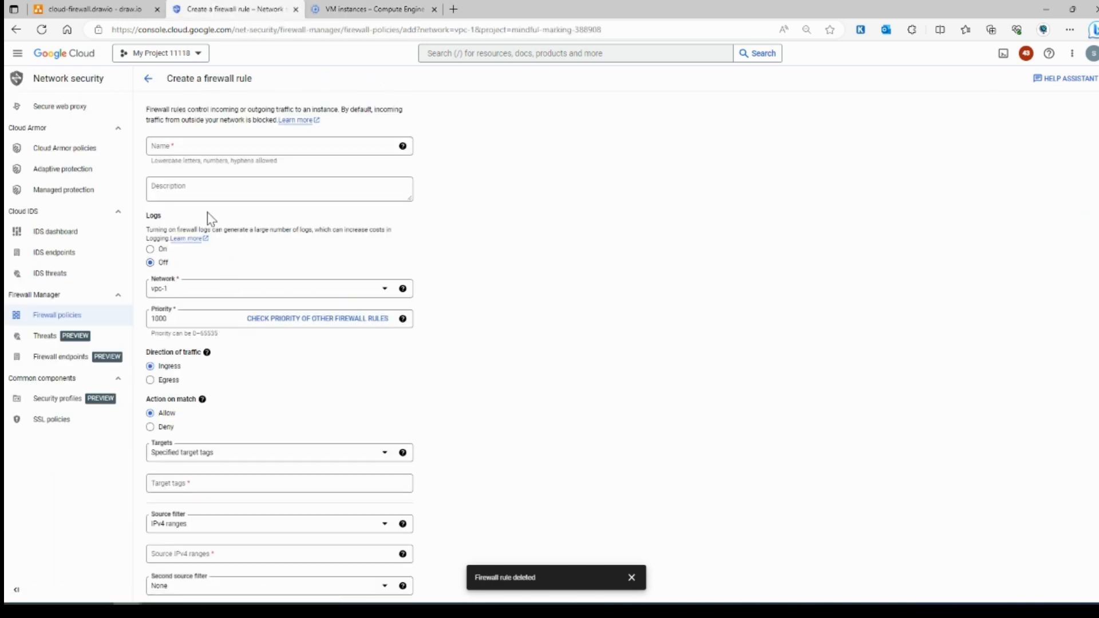
click(173, 147)
text(allow)
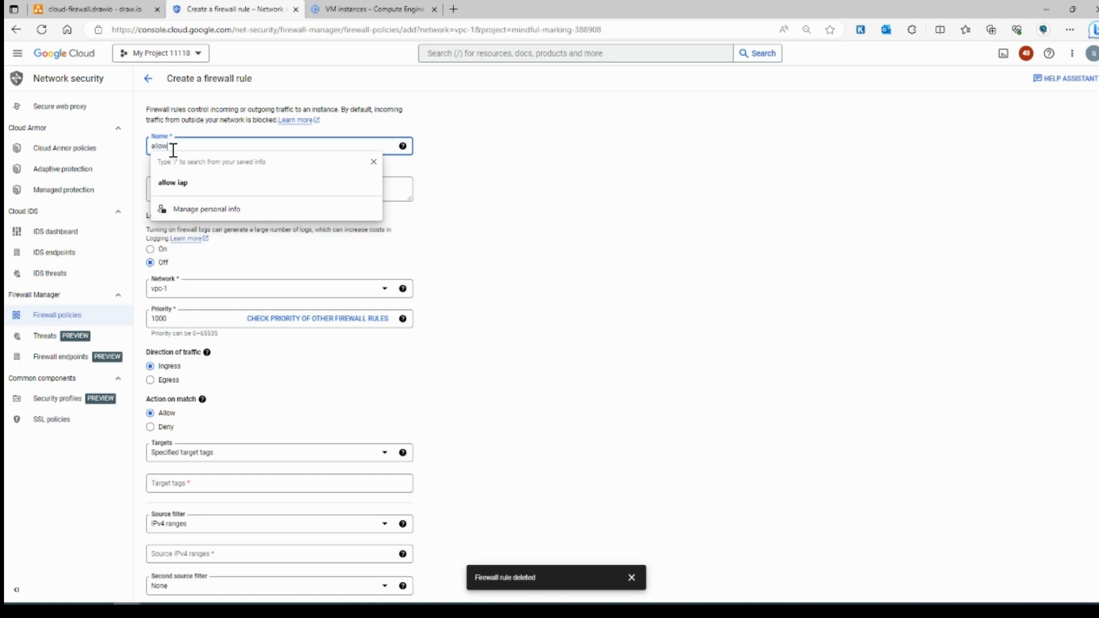
text(-http-traffic-80)
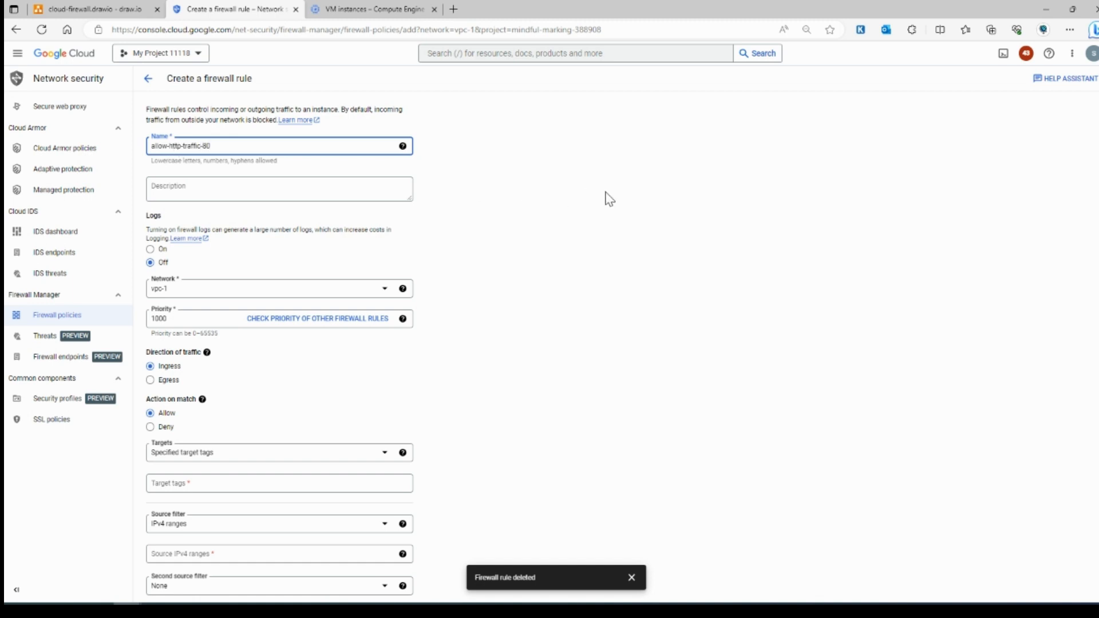
click(557, 211)
Step: Review the rule's network, priority, traffic direction and action, and set its targets to All instances in the network
scroll(211, 274, down, 1)
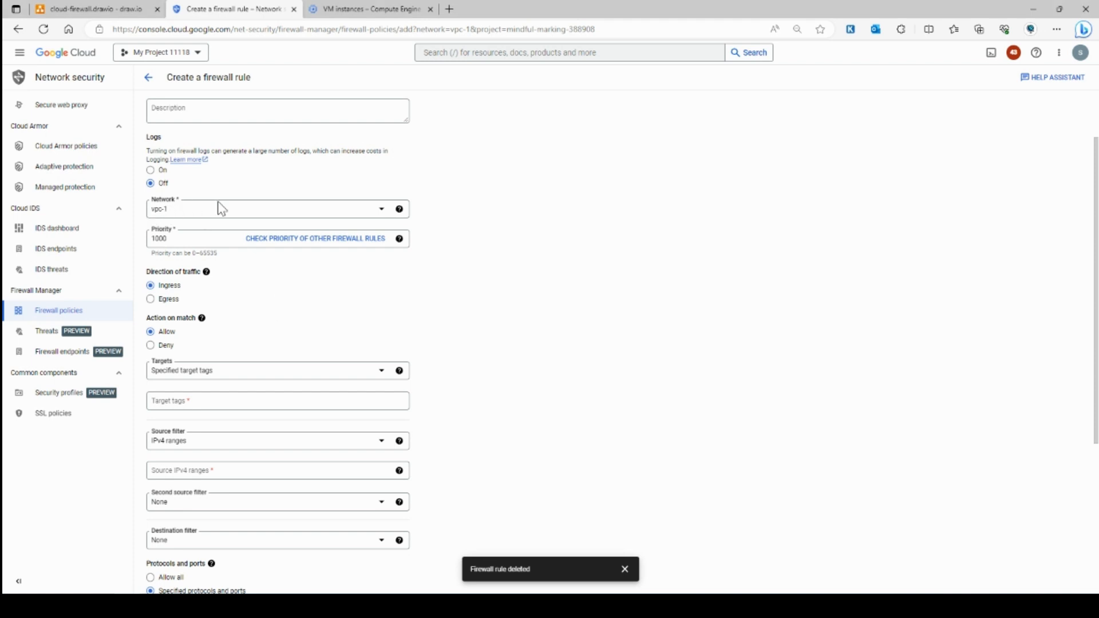
scroll(204, 380, down, 2)
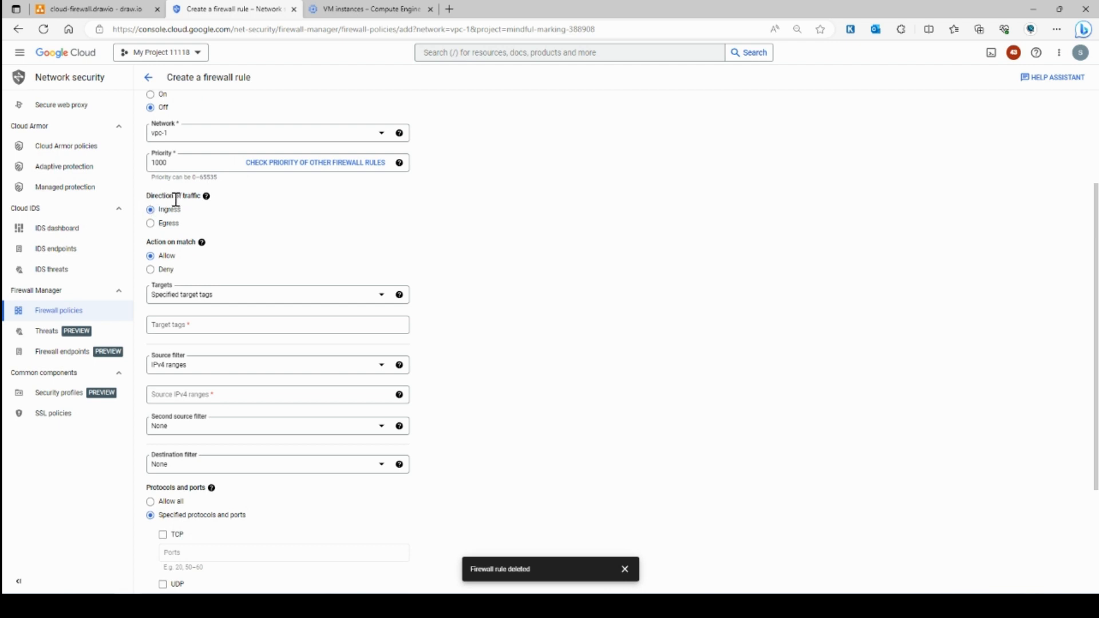
scroll(181, 247, up, 1)
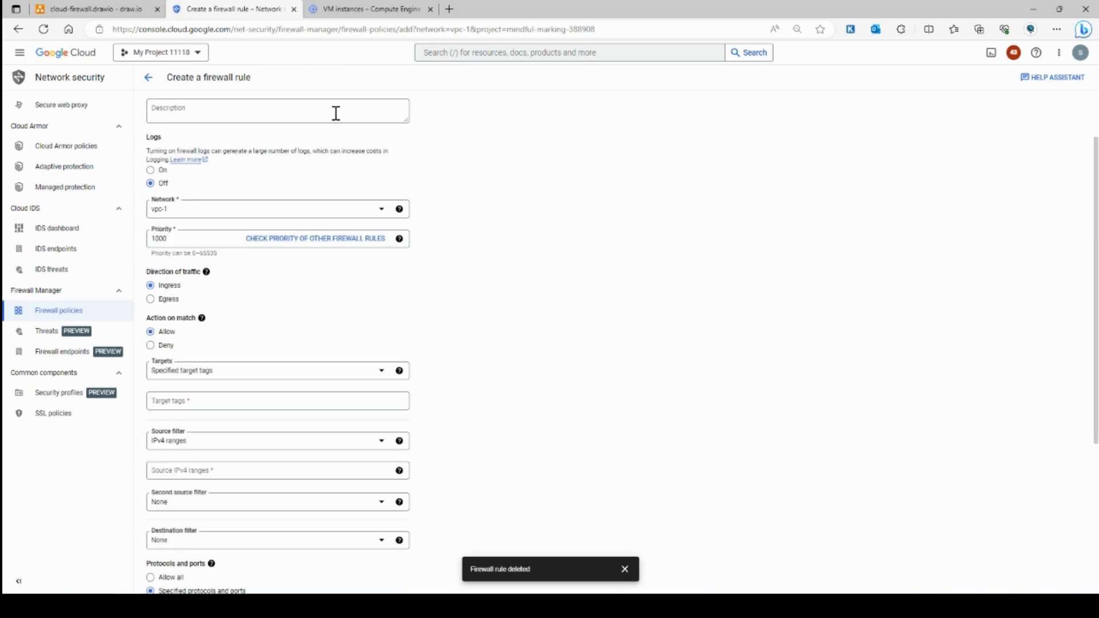
mouse_move(206, 271)
click(291, 293)
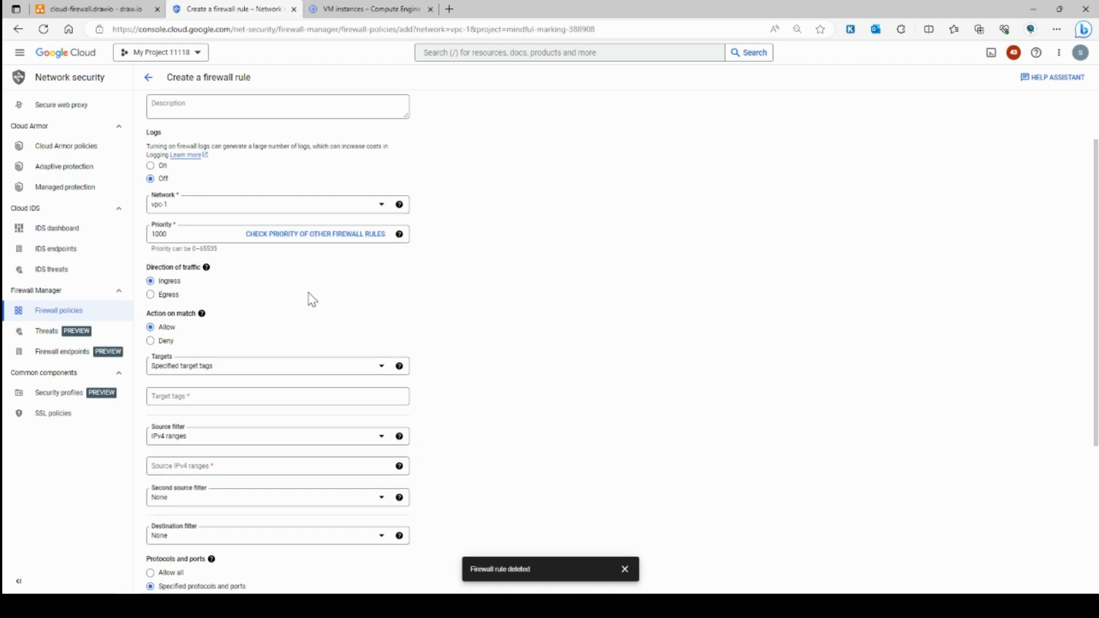
scroll(312, 299, down, 2)
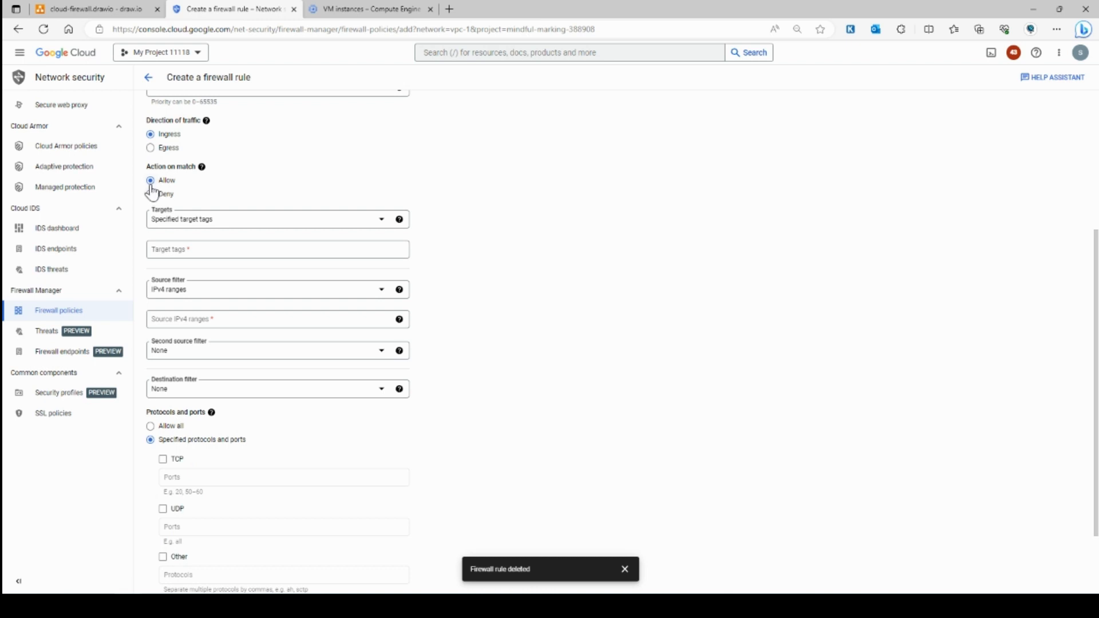
click(245, 224)
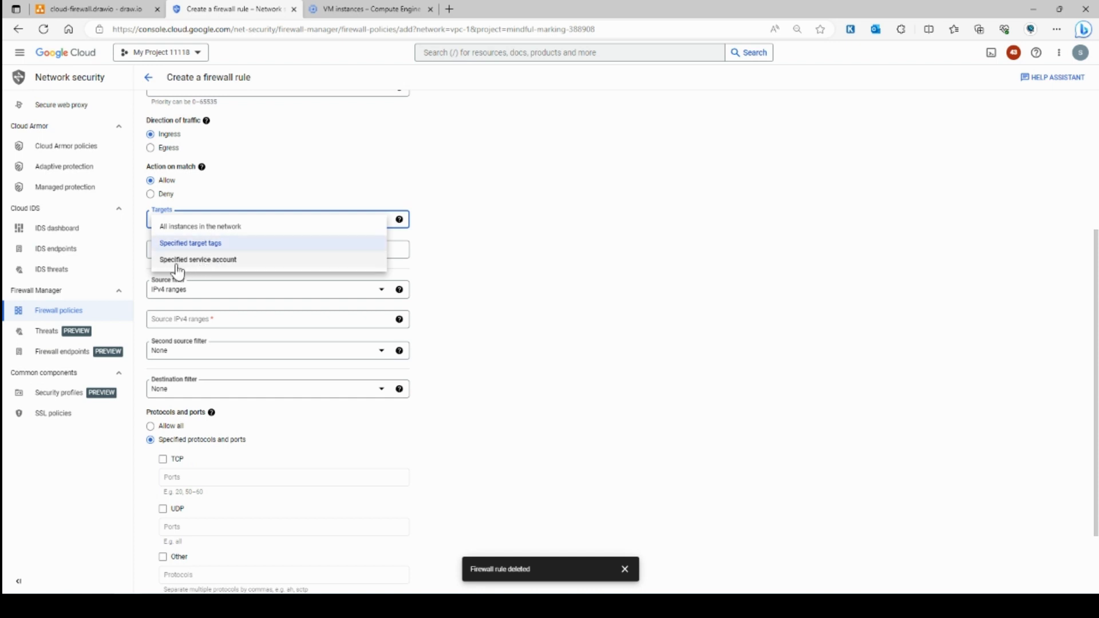
click(213, 232)
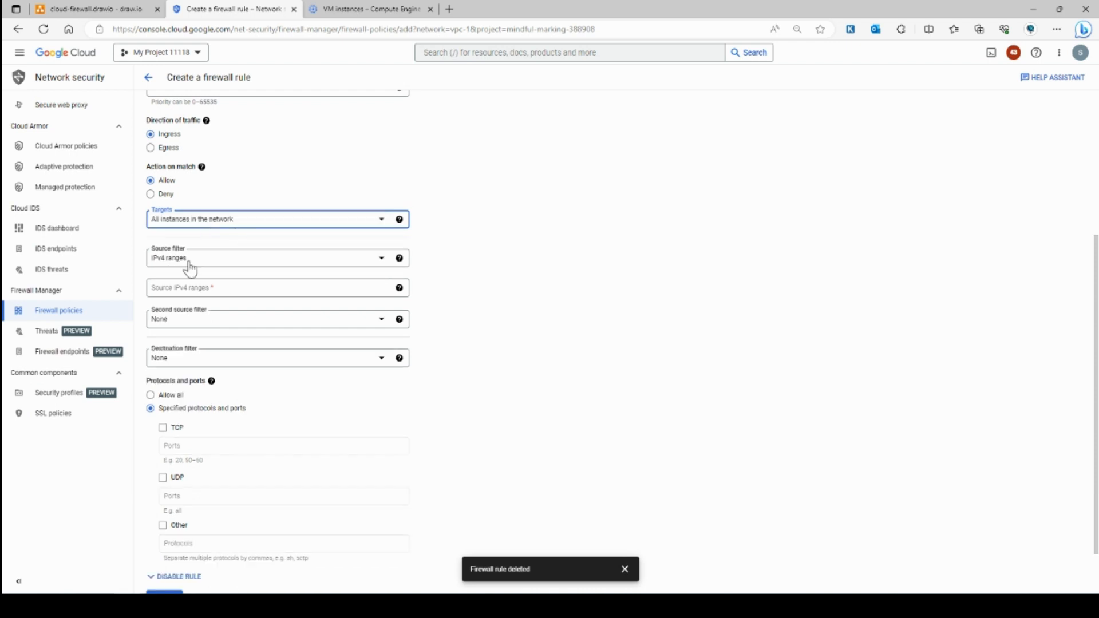
Step: Set the rule's source IPv4 range to 0.0.0.0/0 and compare the settings with the cloud-firewall.drawio diagram
click(177, 287)
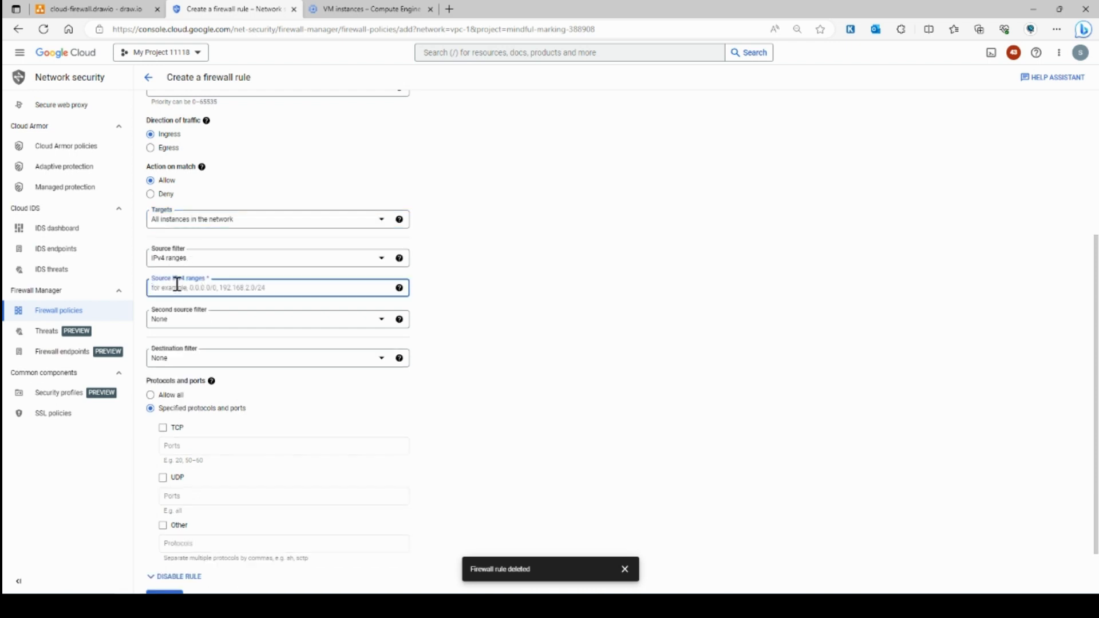
text(0.0.0.0/0)
triple_click(192, 287)
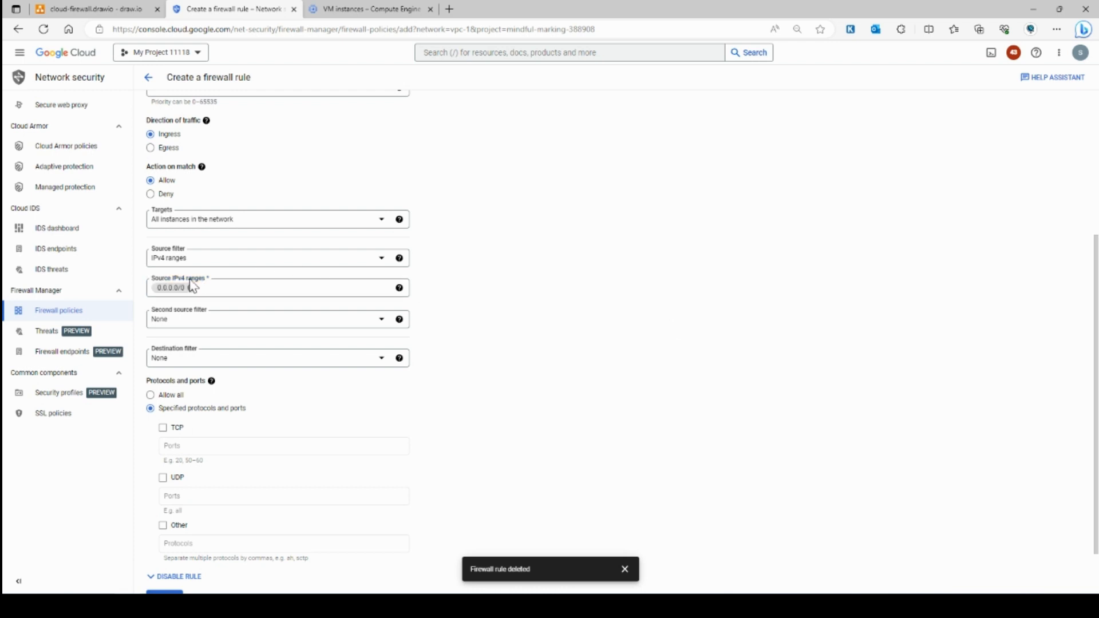
click(91, 9)
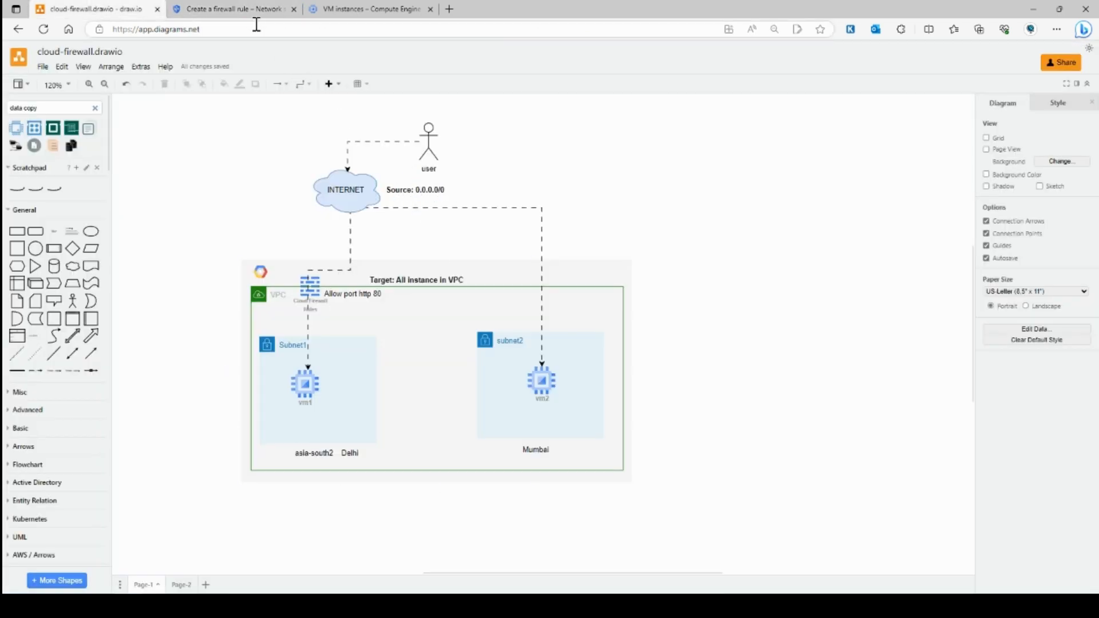
click(237, 9)
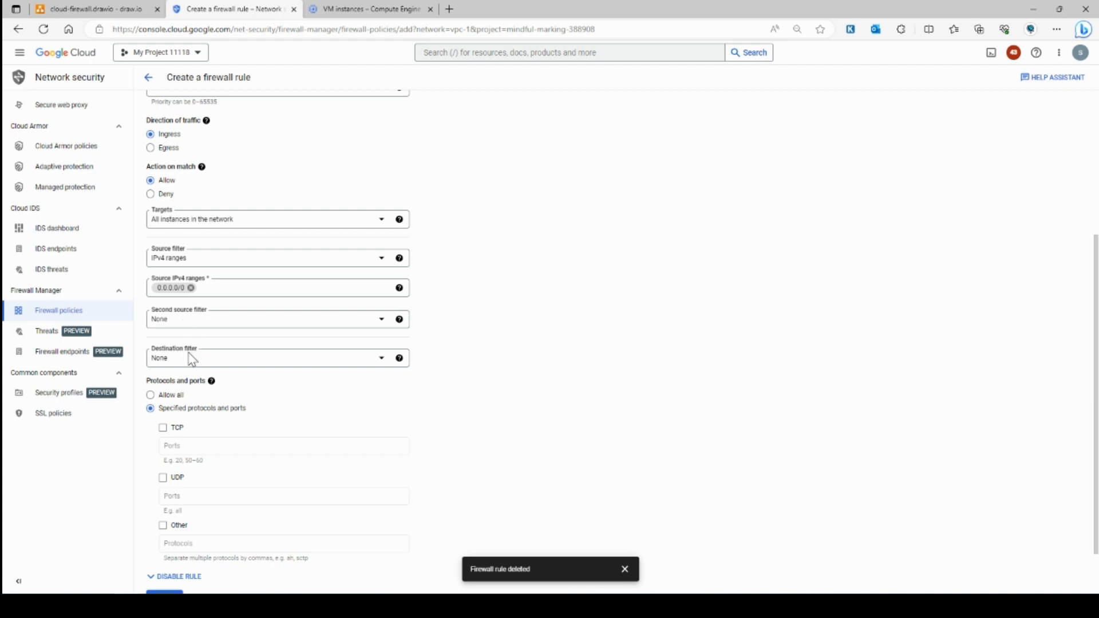
click(91, 9)
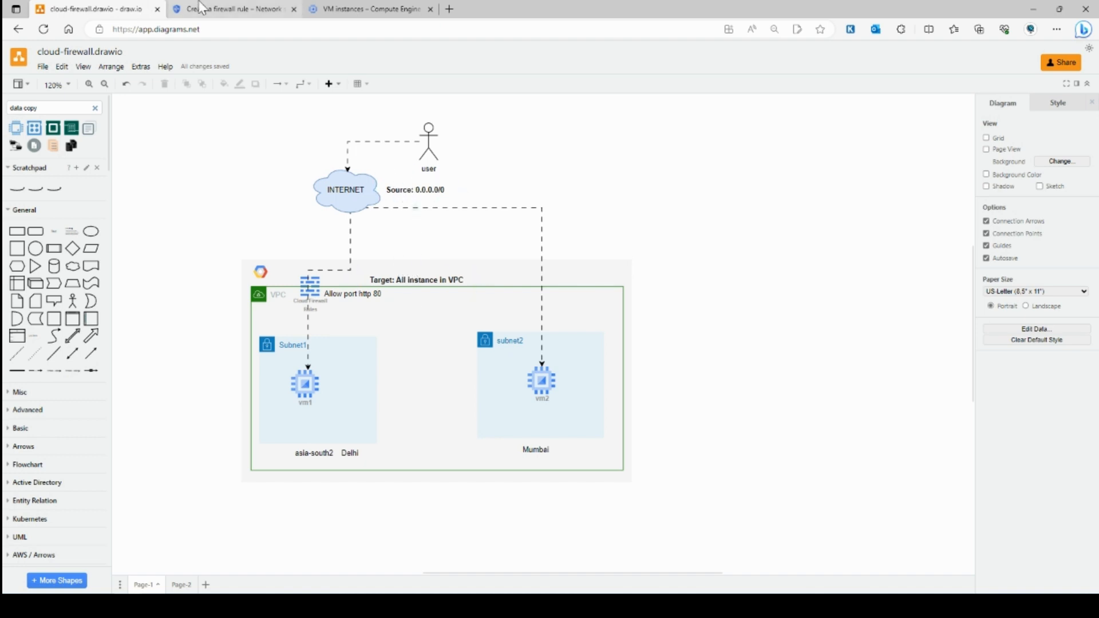
click(237, 10)
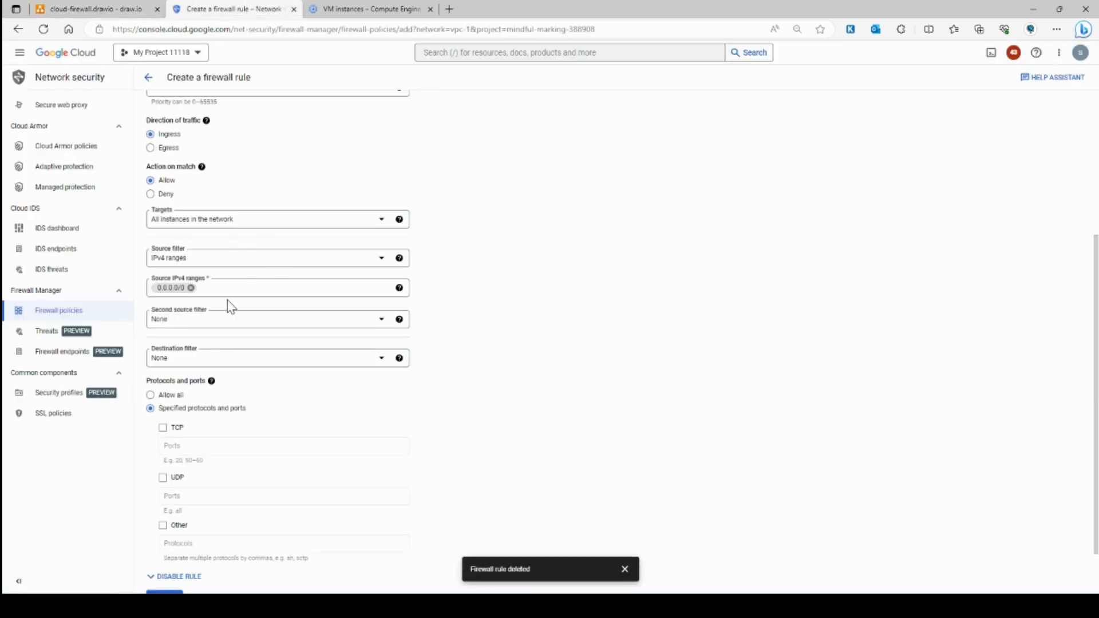
Step: Enable TCP under the rule's specified protocols and ports and set its port to 80
scroll(230, 308, down, 1)
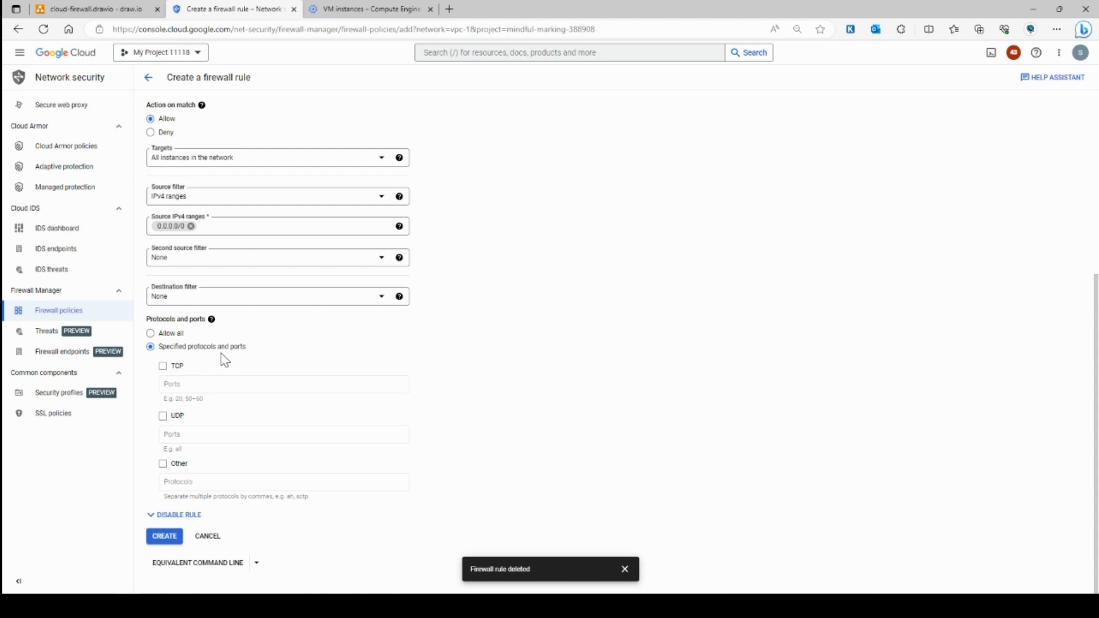
click(163, 366)
click(187, 386)
text(80)
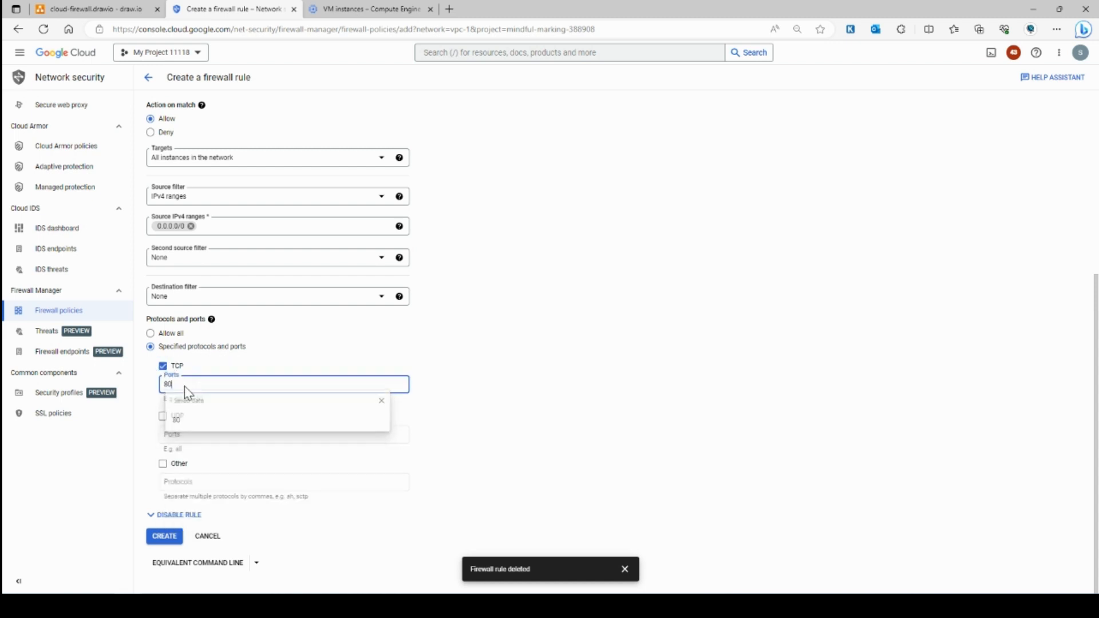
Step: Finish the port entry and create the allow-http-traffic-80 firewall rule
click(559, 342)
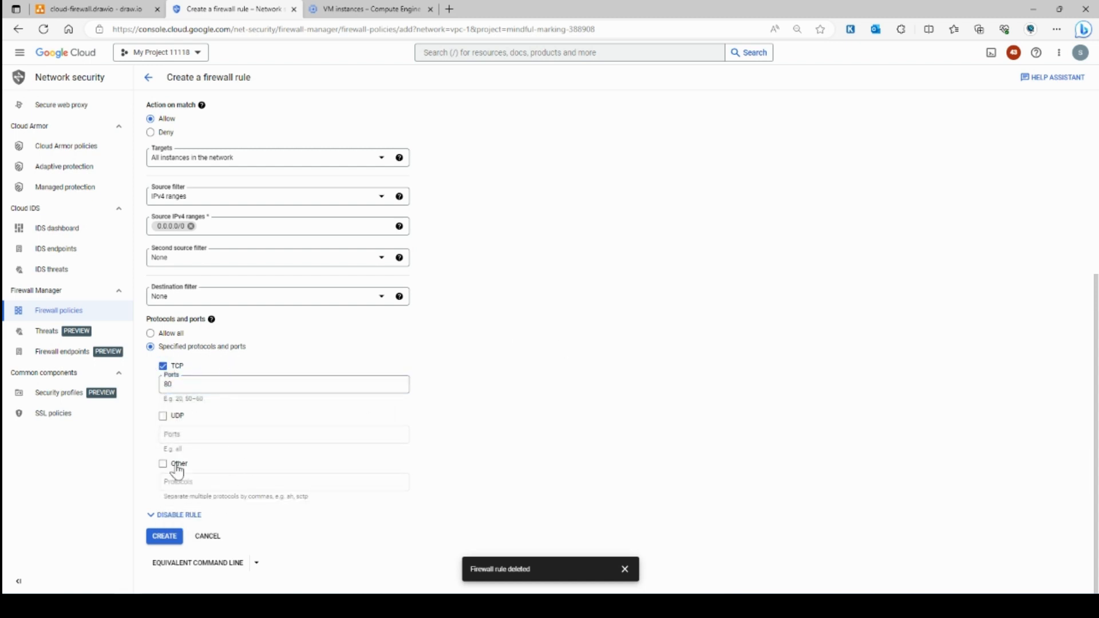
click(164, 538)
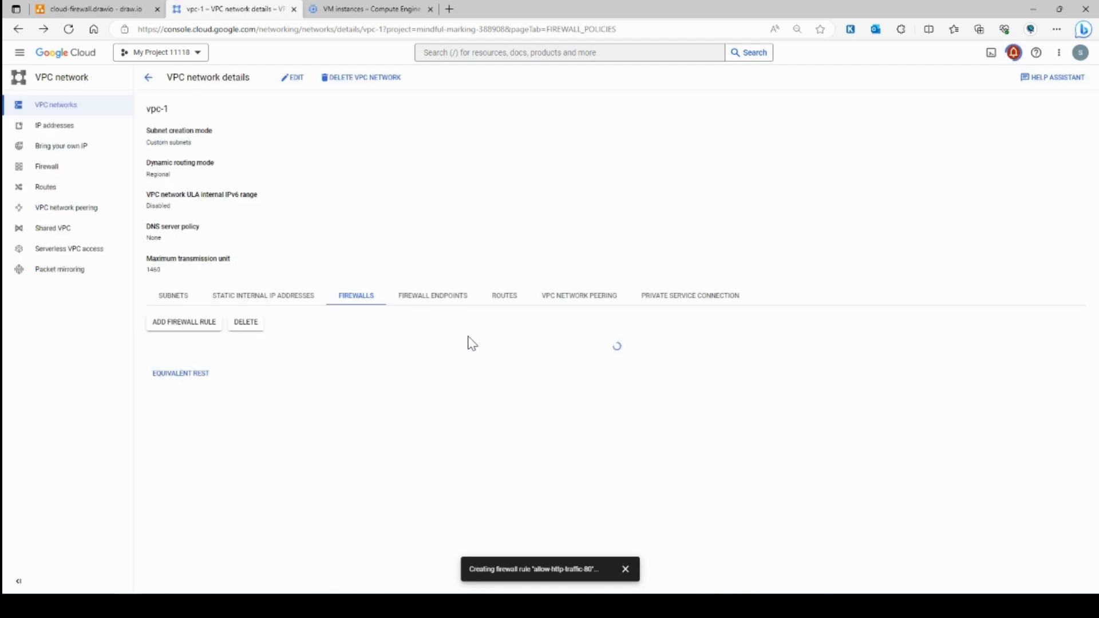
Step: Get vm1's external IP from the VM instances list and load 34.131.29.90 in a new browser tab
click(345, 7)
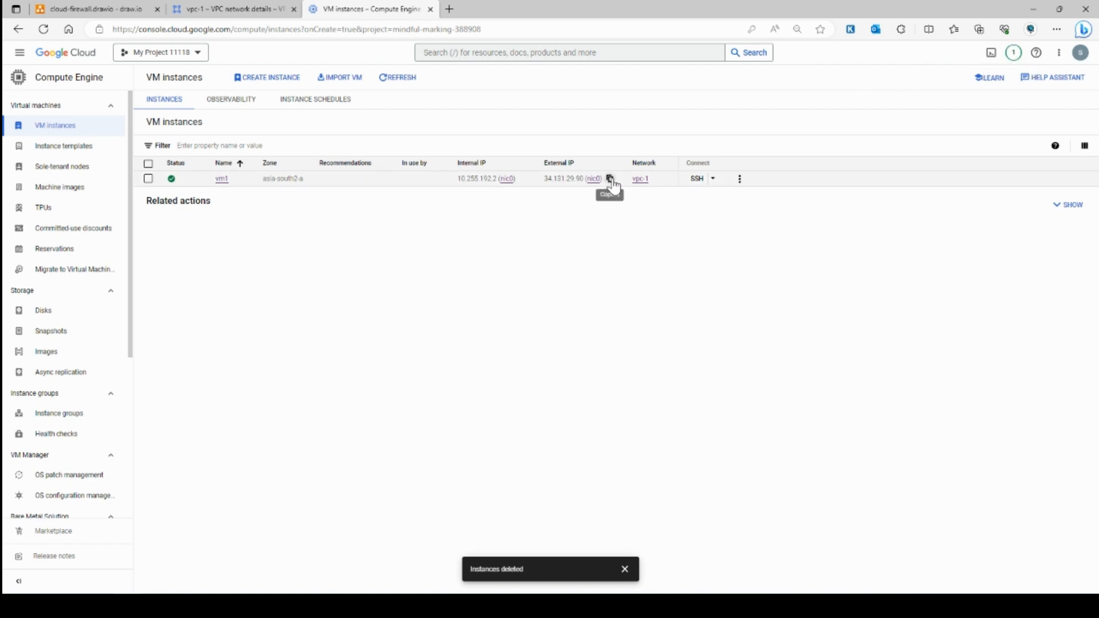
click(450, 9)
click(452, 28)
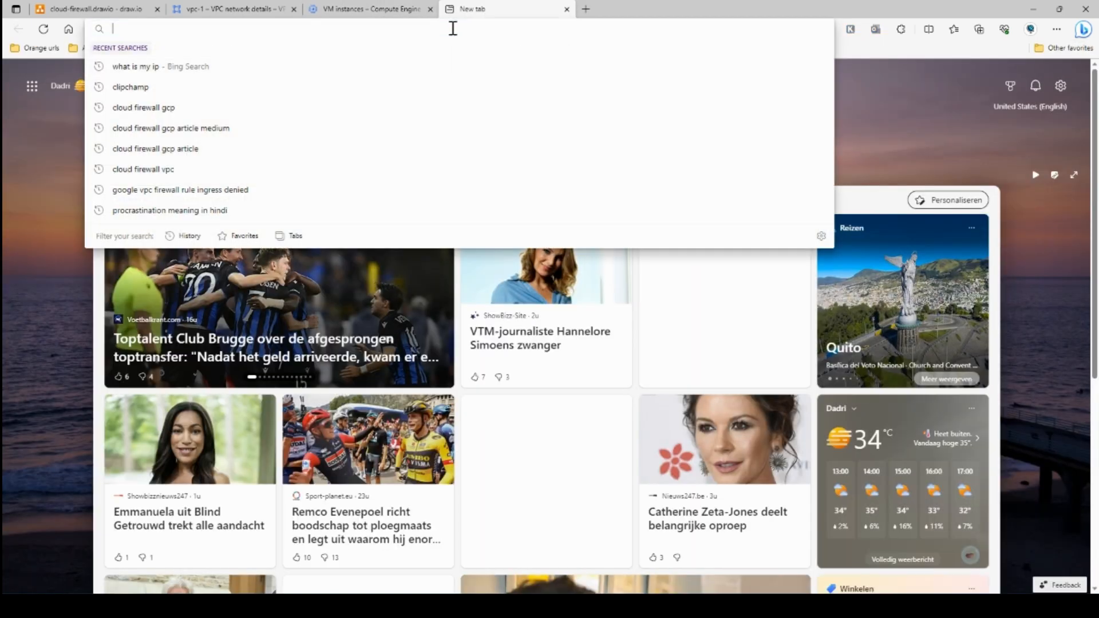
text(34.131.29.90)
key(Return)
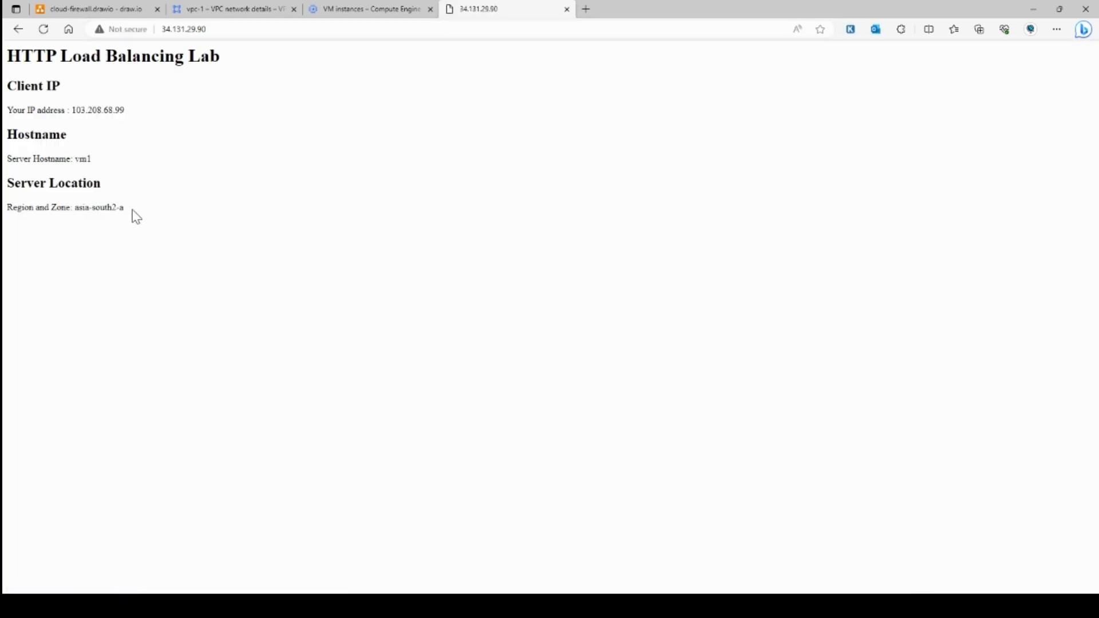
Step: Examine the client IP, server hostname, and region and zone shown on the loaded web page
drag(132, 210, 7, 51)
click(252, 180)
drag(109, 219, 7, 218)
click(86, 246)
drag(142, 215, 49, 216)
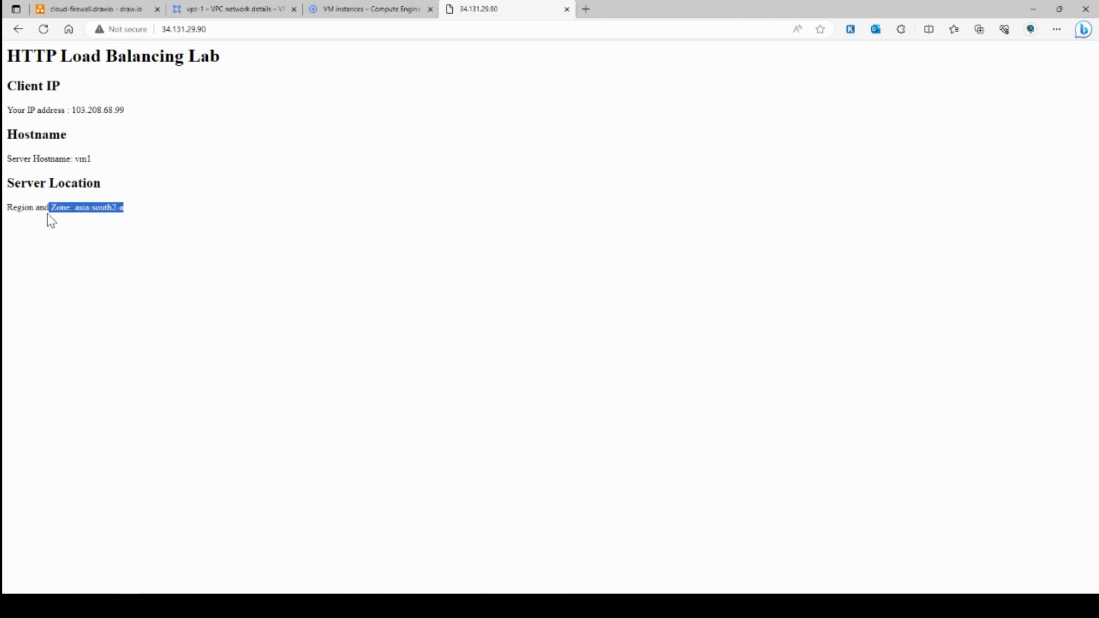
click(150, 219)
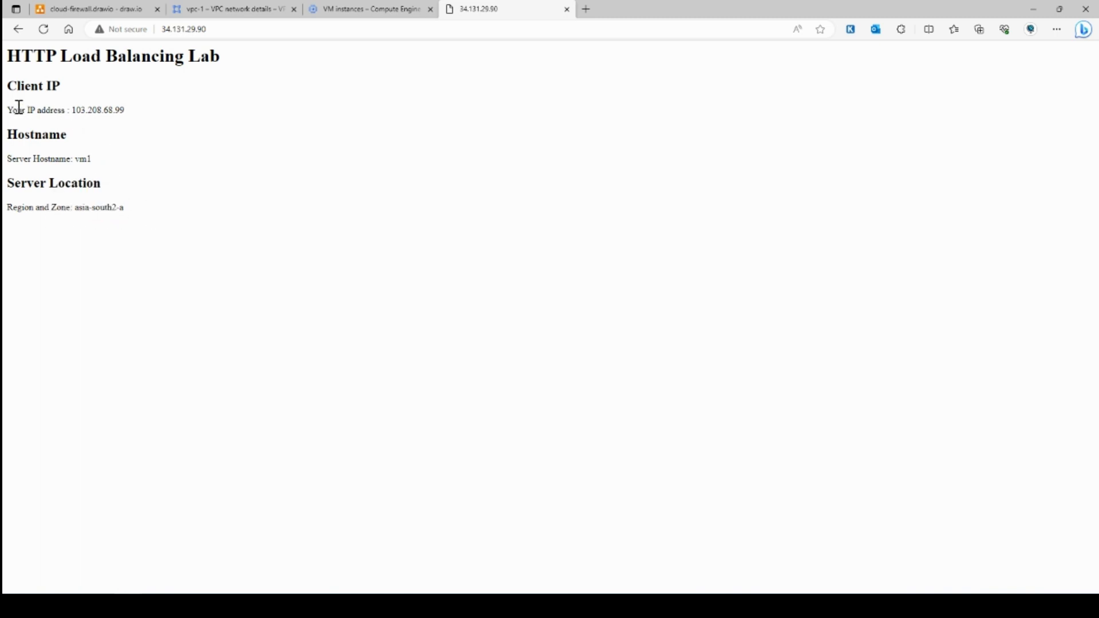
Step: Review the VM instances list, the cloud-firewall.drawio diagram and the firewall notes in Microsoft Whiteboard, then return to the diagram
click(369, 9)
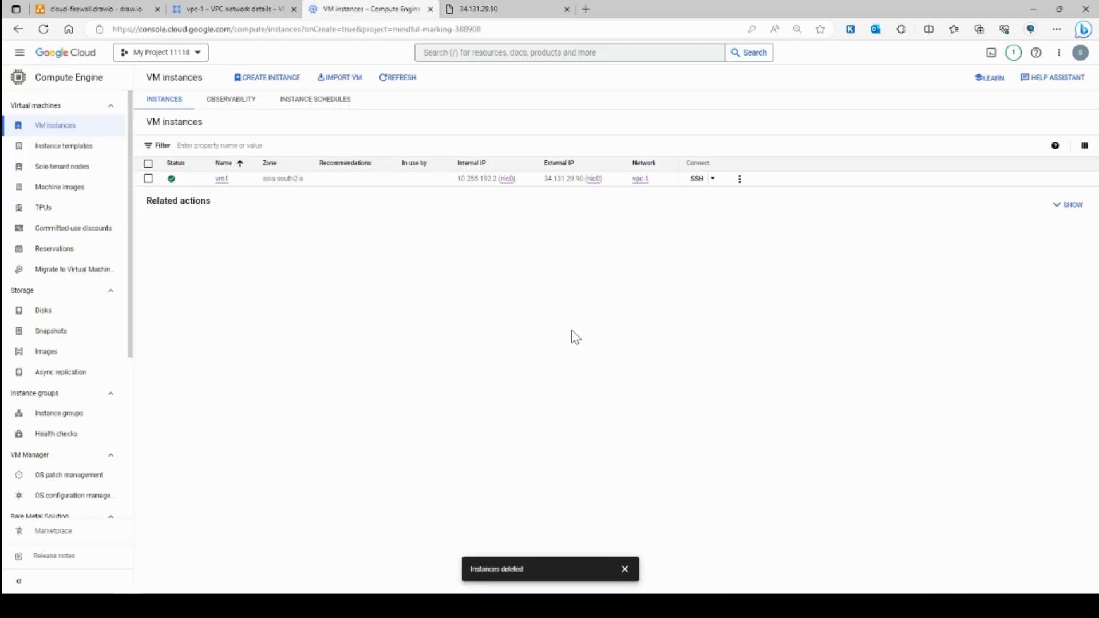
click(94, 9)
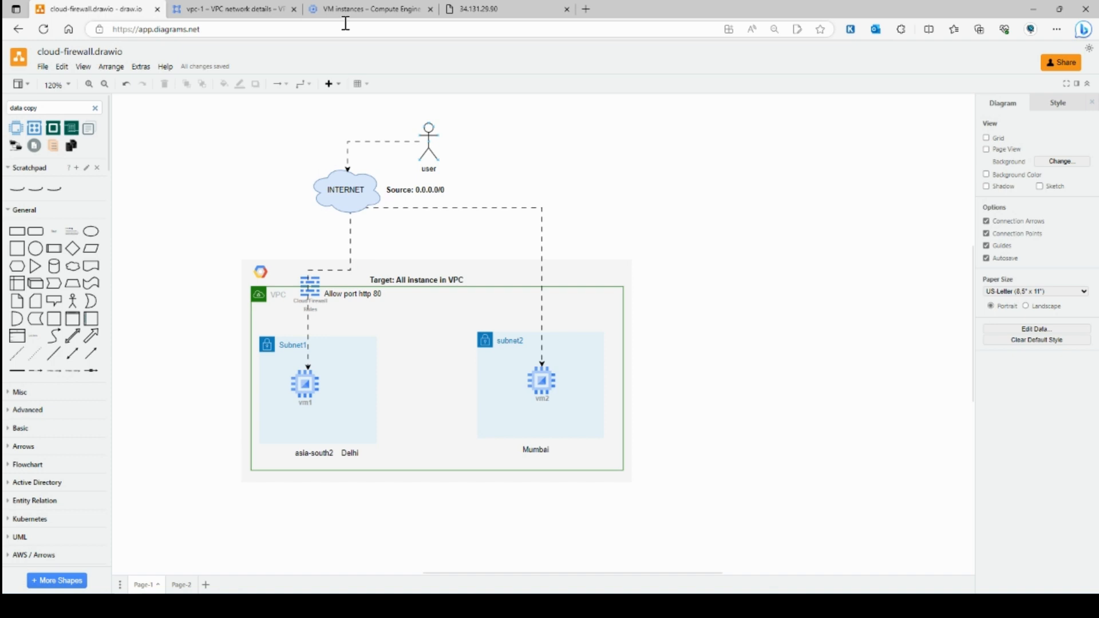
click(343, 605)
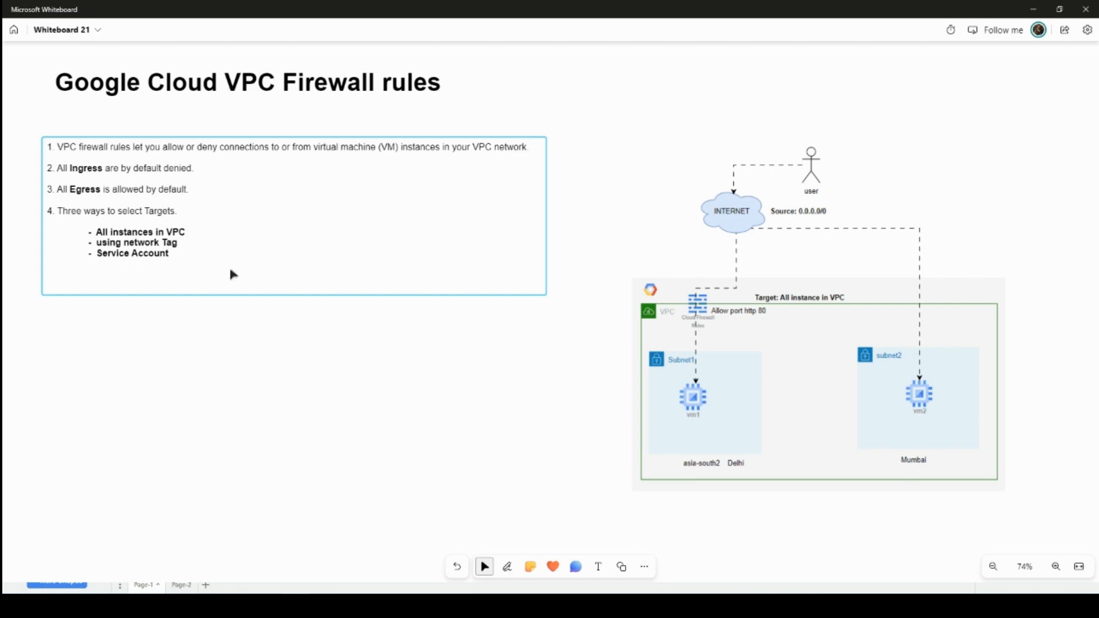
click(1035, 10)
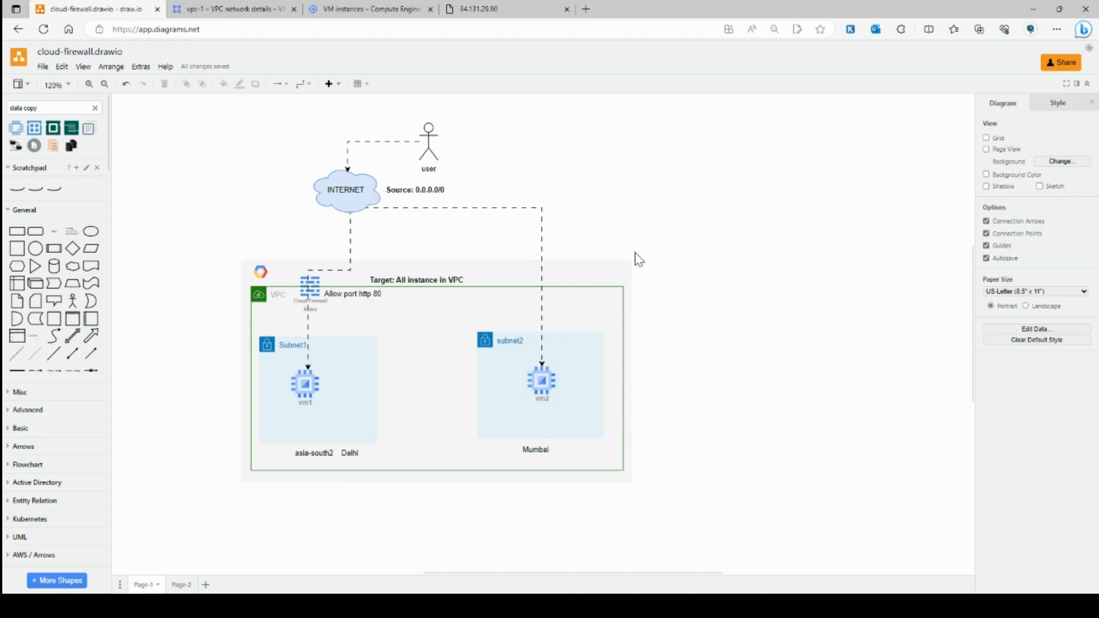
Step: Add an http text label beside vm1 inside Subnet1 of the diagram
click(513, 426)
click(303, 386)
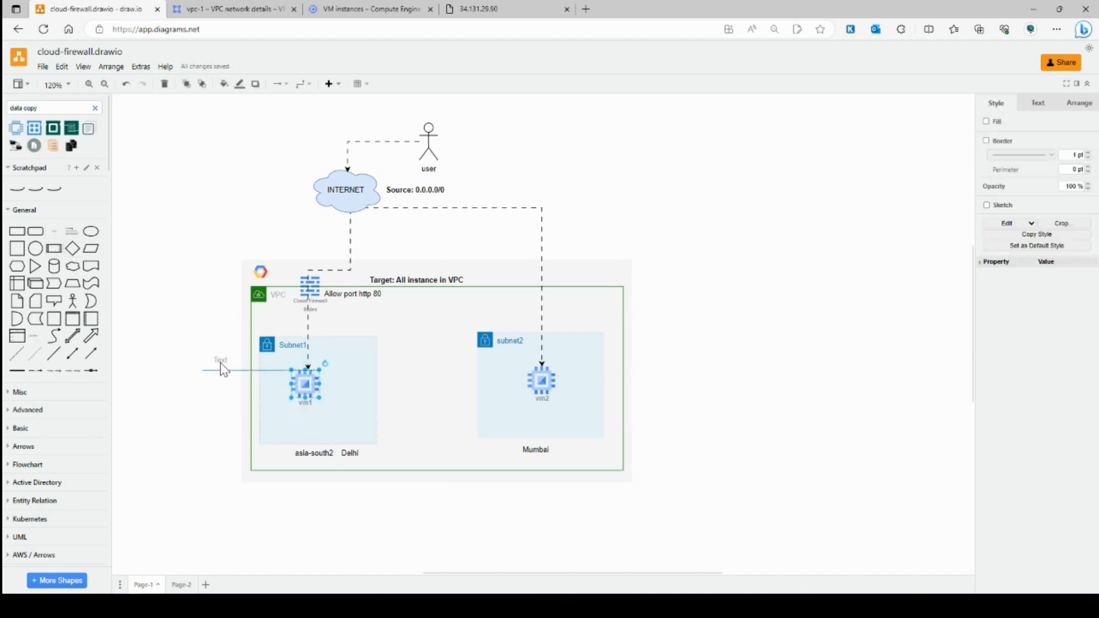
drag(324, 404, 342, 393)
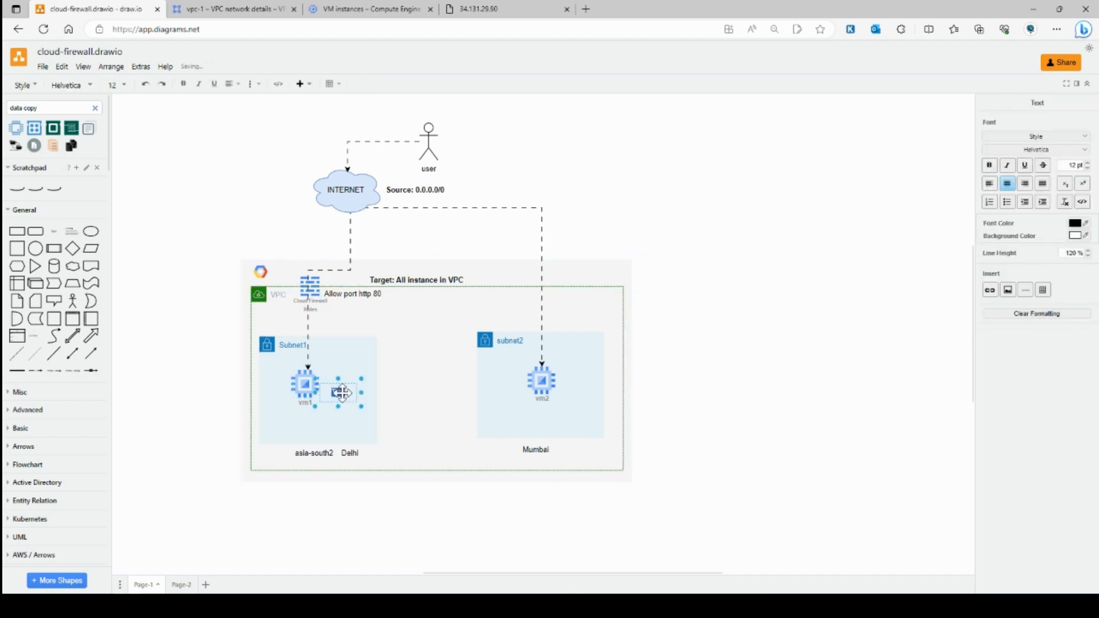
scroll(429, 417, up, 3)
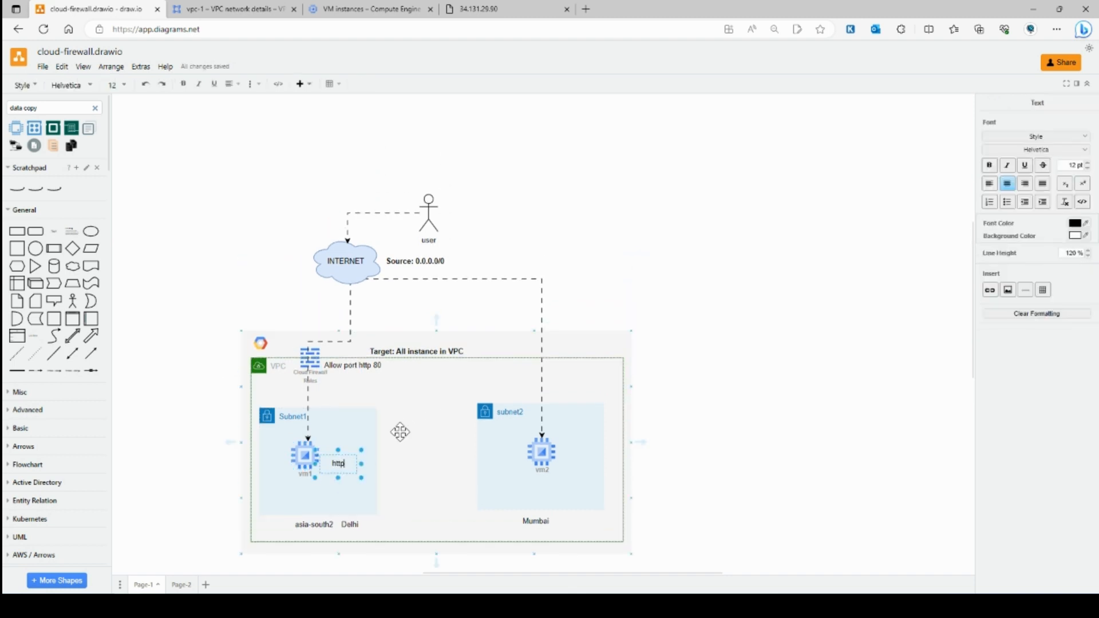
click(416, 432)
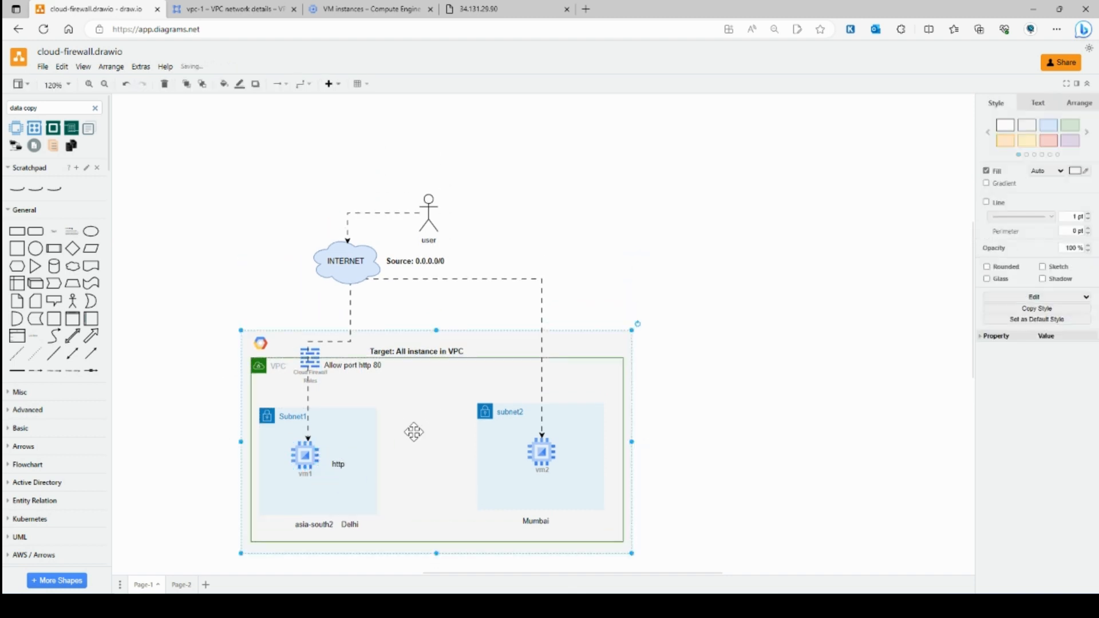
click(325, 456)
drag(344, 463, 331, 457)
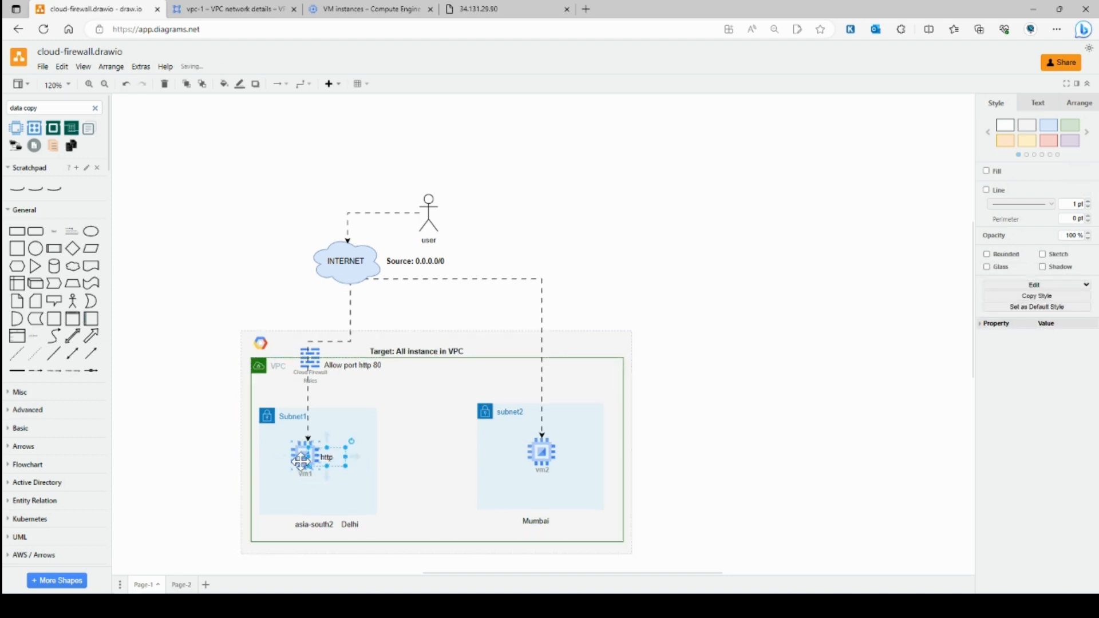
Step: Move the http label from vm1 to beside vm2 in subnet2 and deselect it
click(334, 457)
click(329, 457)
drag(332, 458, 580, 456)
key(Escape)
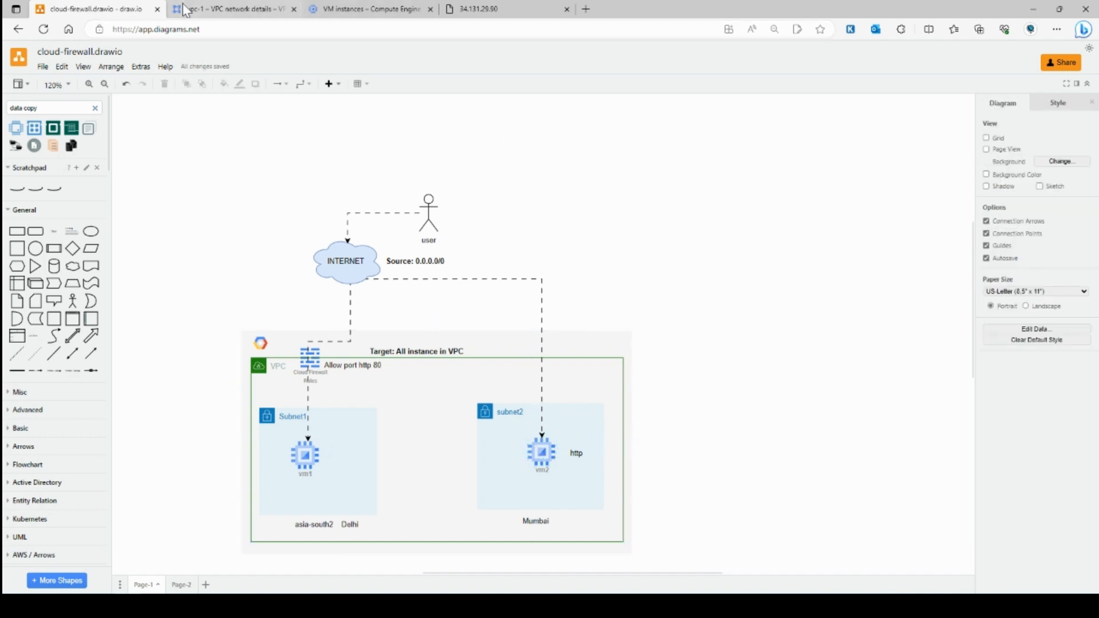
Step: Start creating a new VM instance in Compute Engine and name it vm2
click(221, 8)
click(356, 8)
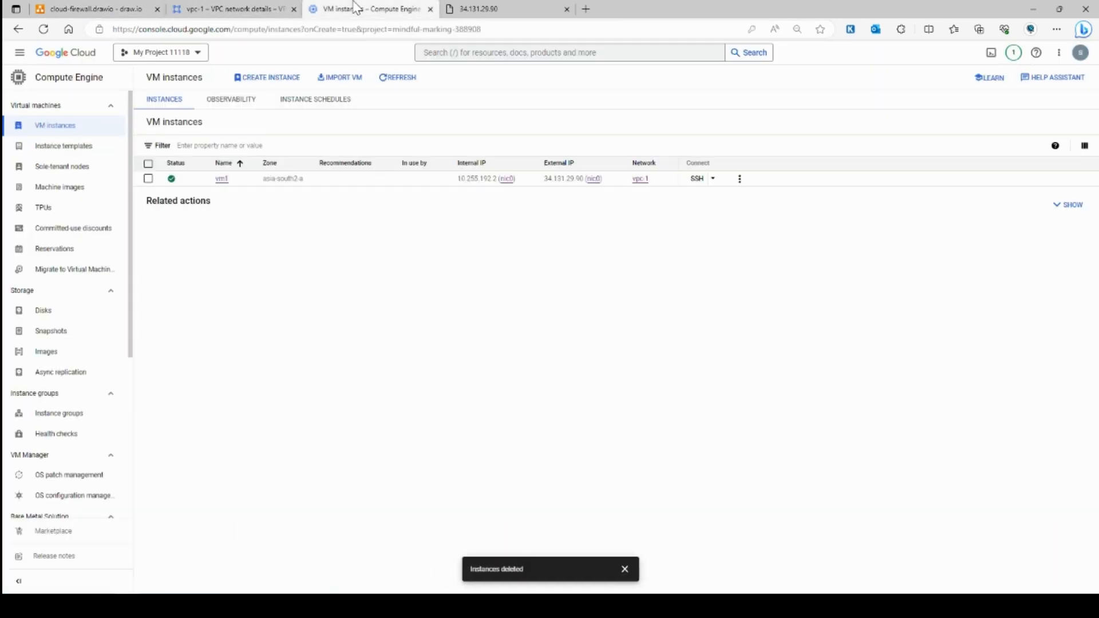
click(265, 78)
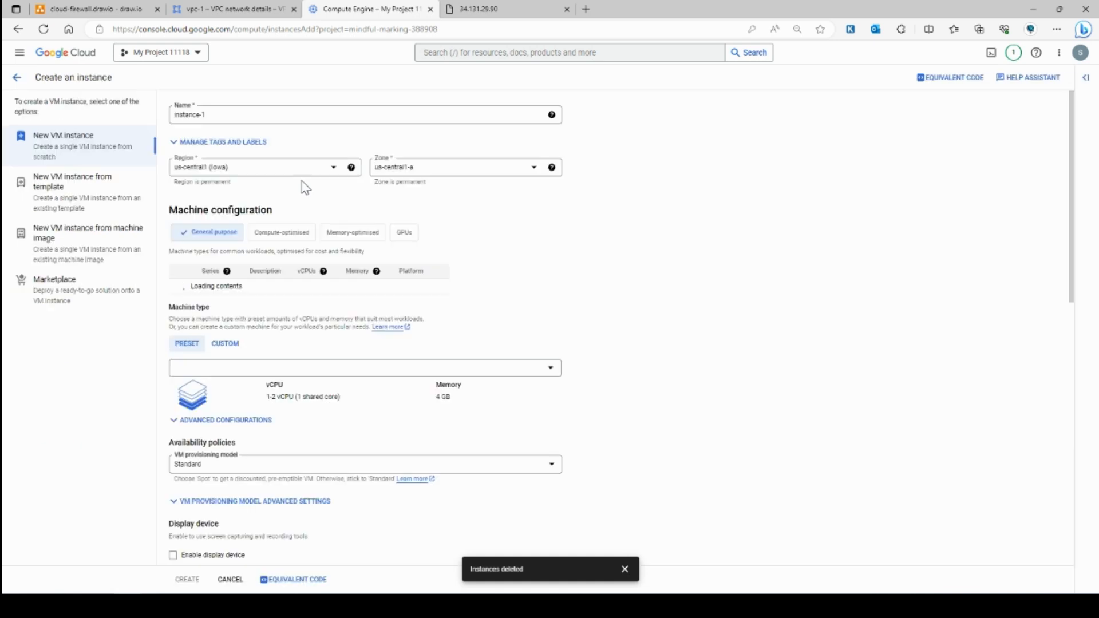
text(vm)
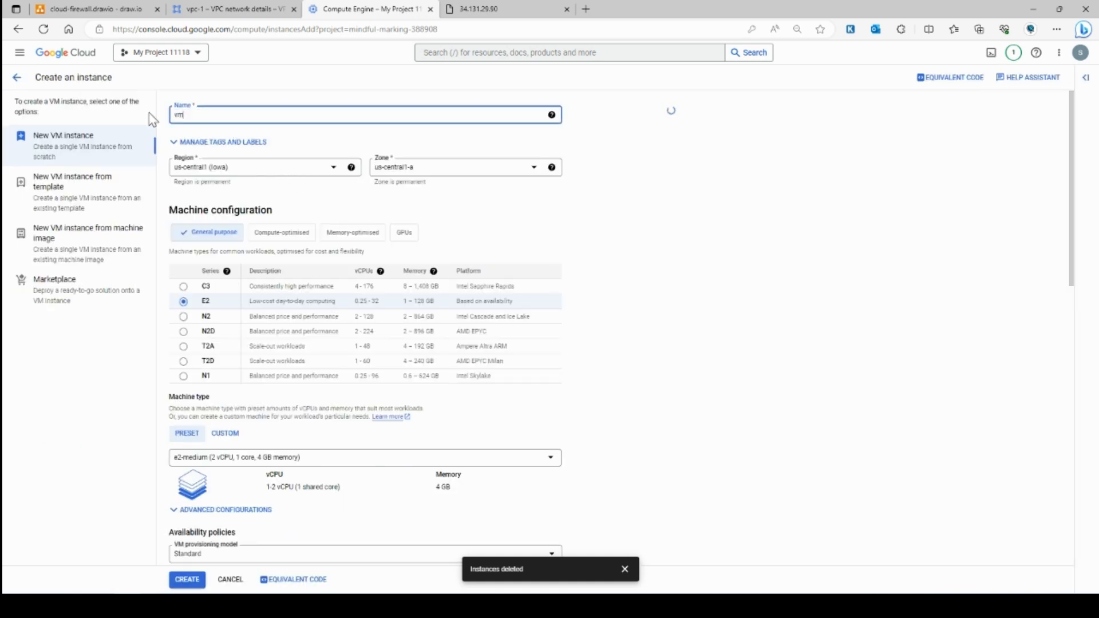
text(2)
Step: Set the instance's region to asia-south1 (Mumbai) and its machine type to e2-small
click(284, 168)
scroll(300, 229, down, 5)
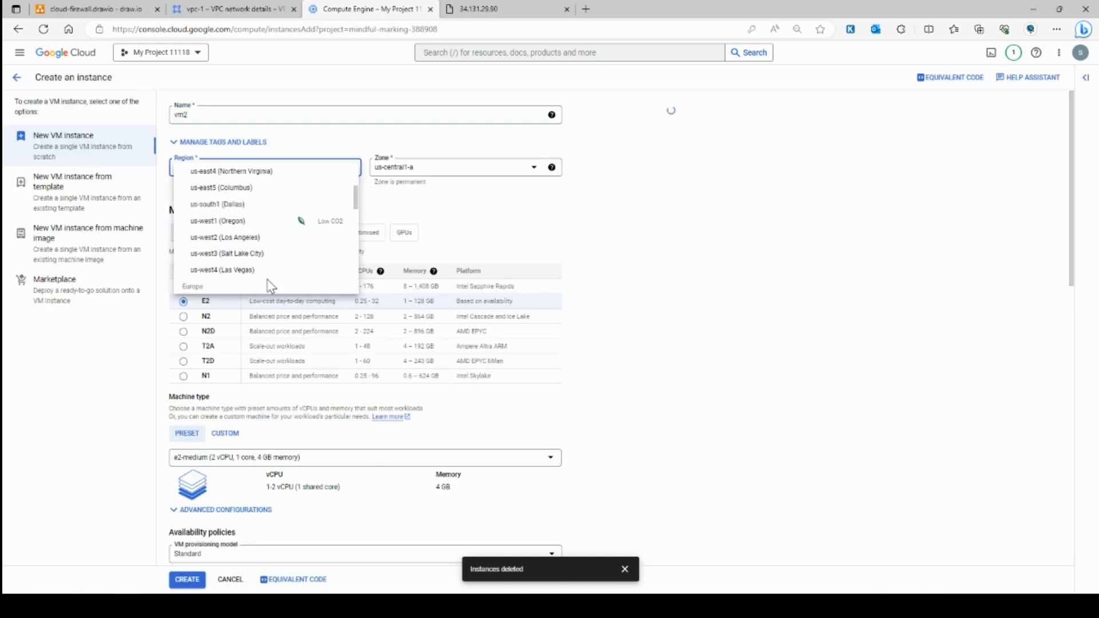
scroll(270, 277, up, 10)
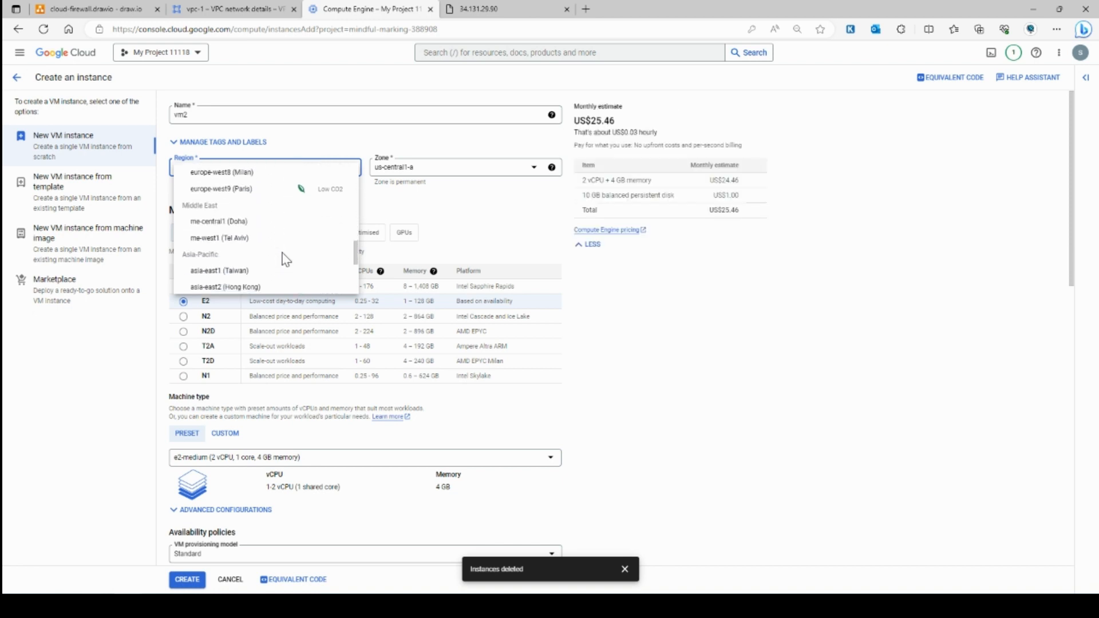
click(269, 254)
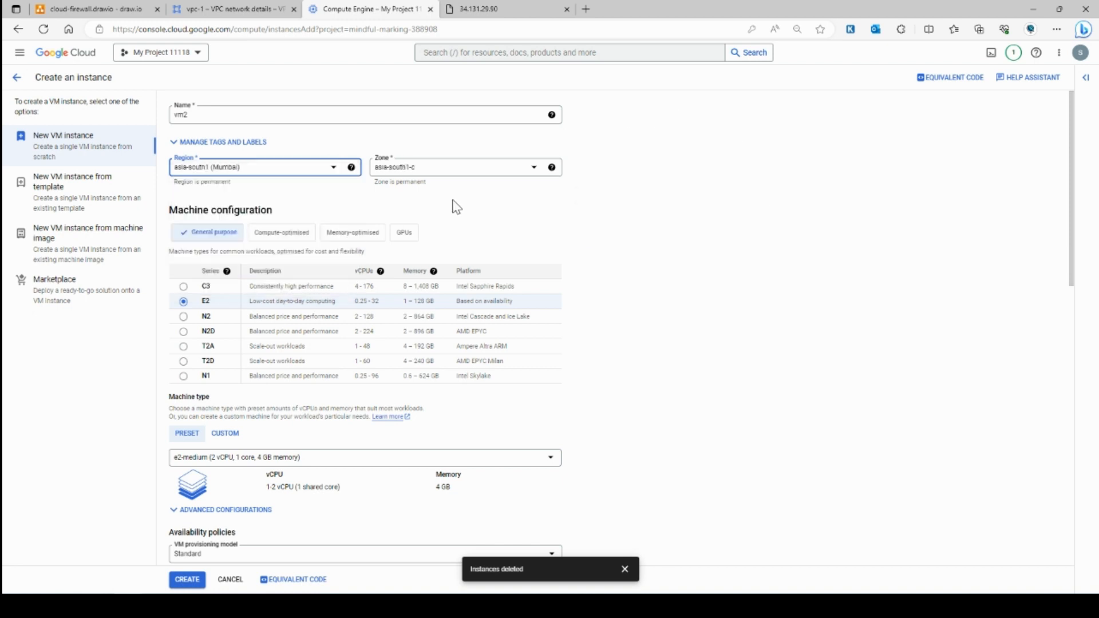
click(326, 458)
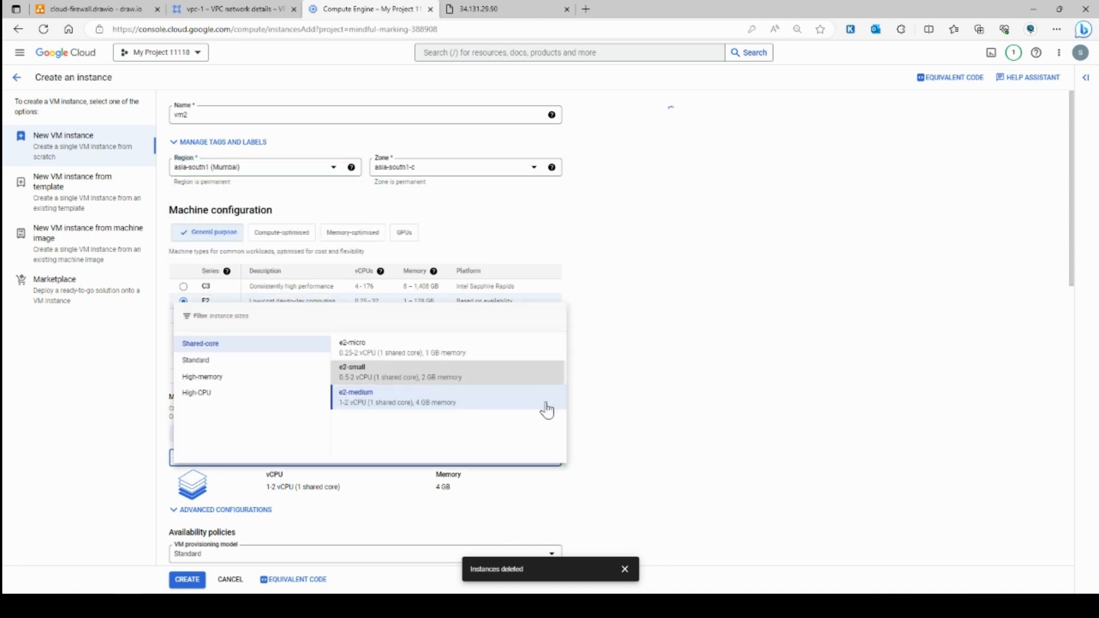
click(543, 378)
Step: In the advanced networking options, set the instance's network interface to vpc-1 with subnet-2 and save the interface
scroll(685, 384, down, 10)
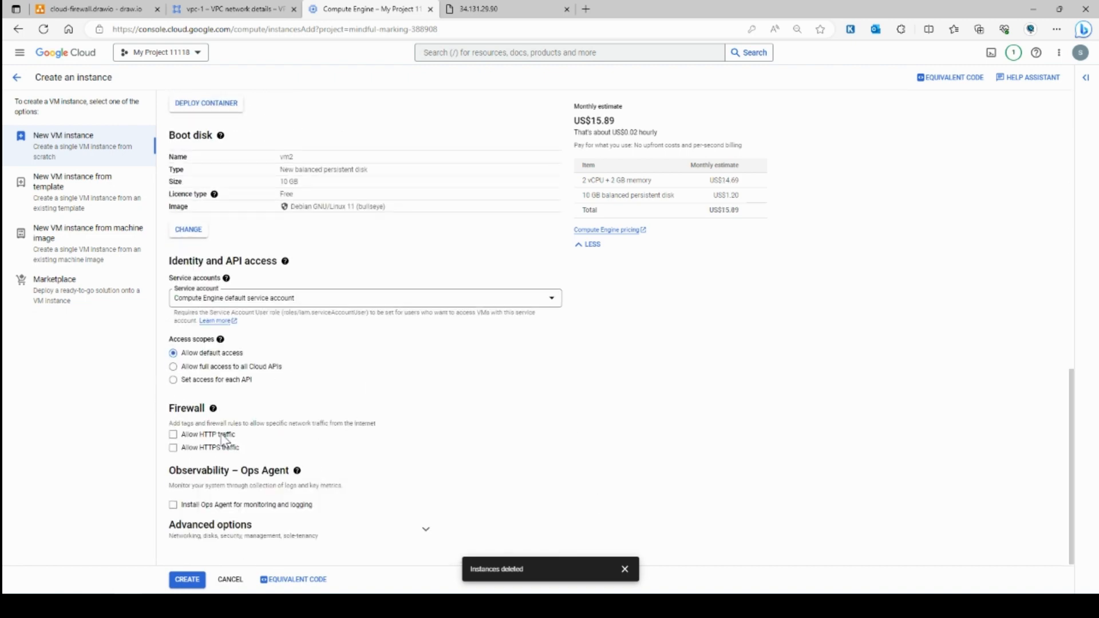
click(225, 538)
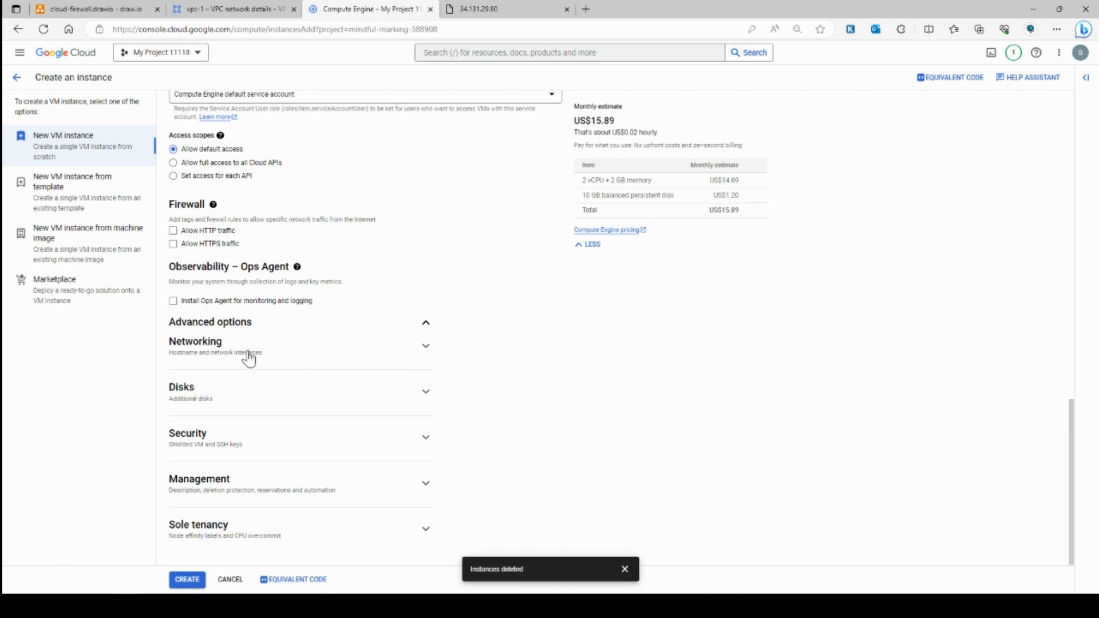
click(250, 355)
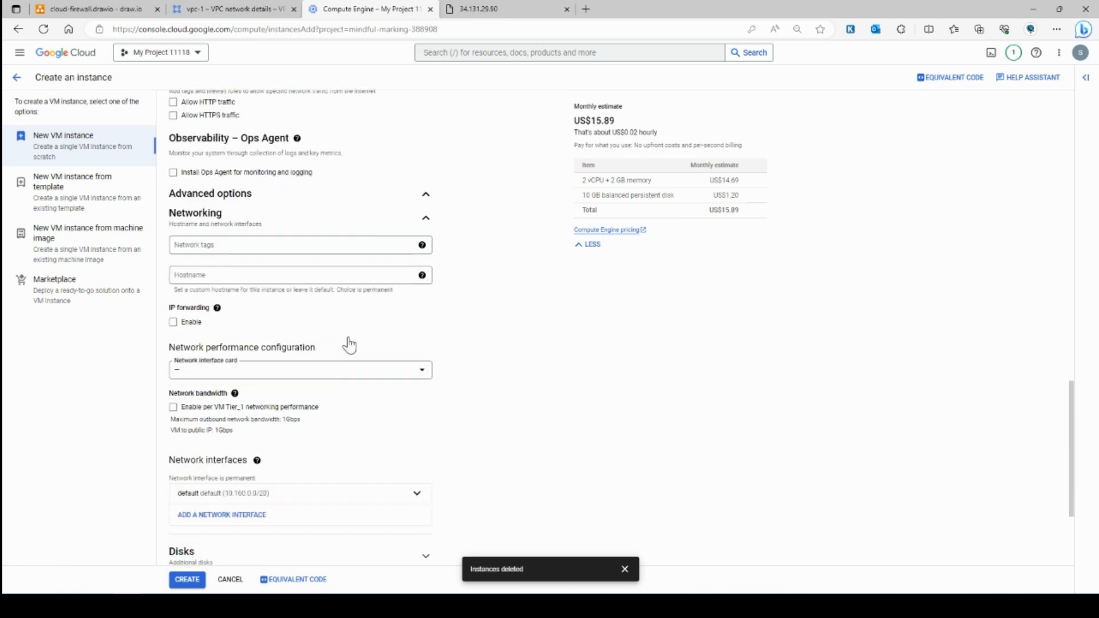
scroll(349, 345, down, 1)
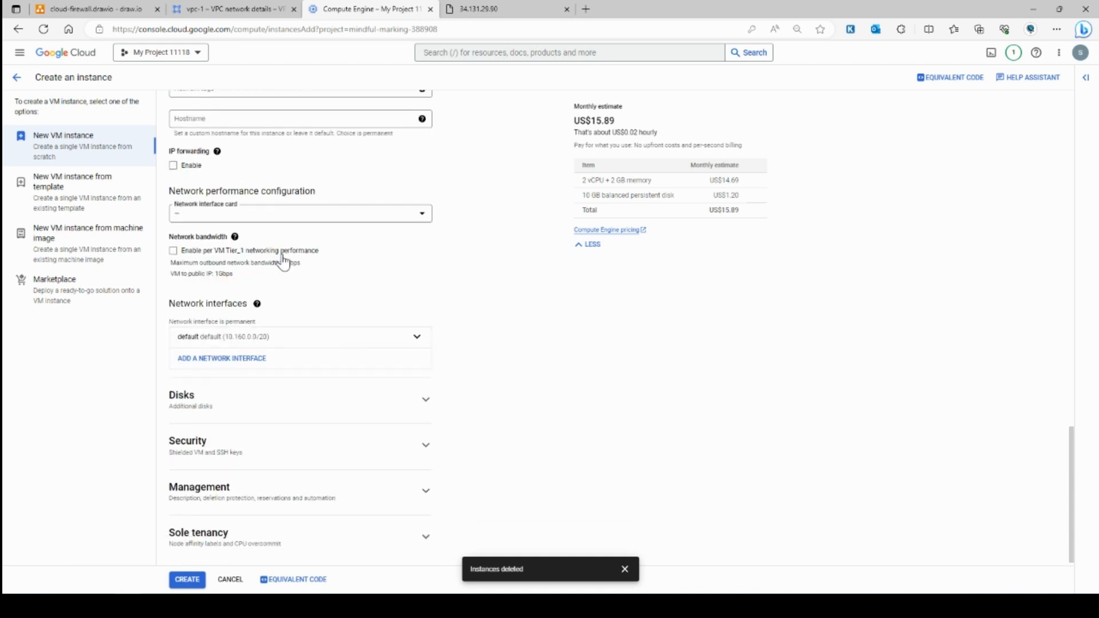
click(304, 338)
click(244, 384)
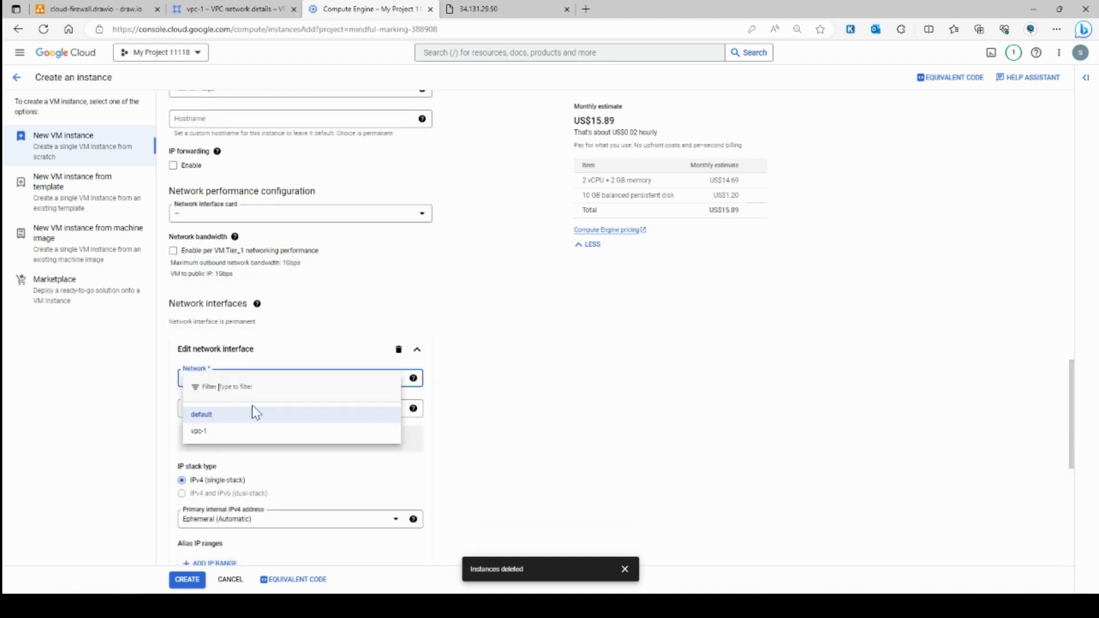
click(228, 433)
scroll(416, 439, down, 1)
scroll(209, 331, down, 2)
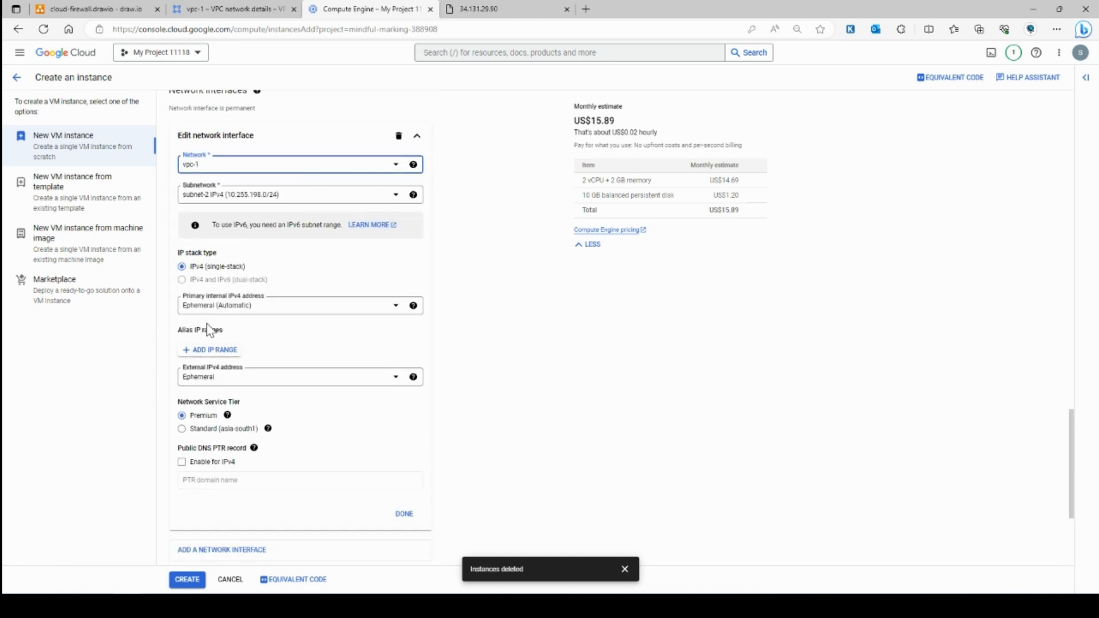
click(399, 514)
Step: Fetch the startup script from the Notepad++ notes, paste it into vm2's automation settings and remove the trailing blank line
key(alt+Tab)
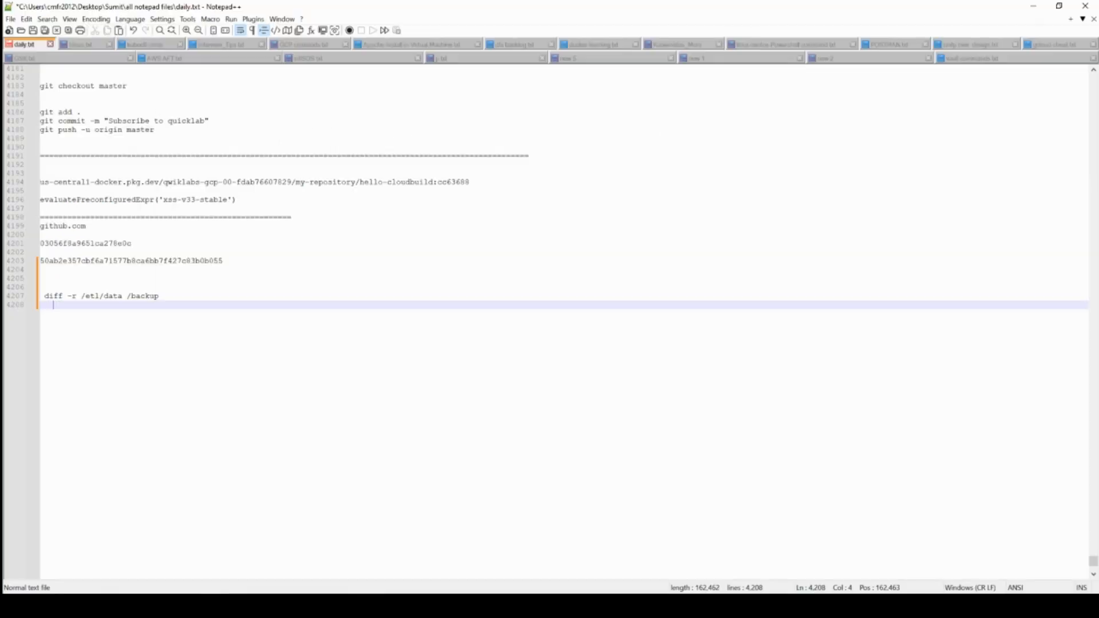
key(alt+Tab)
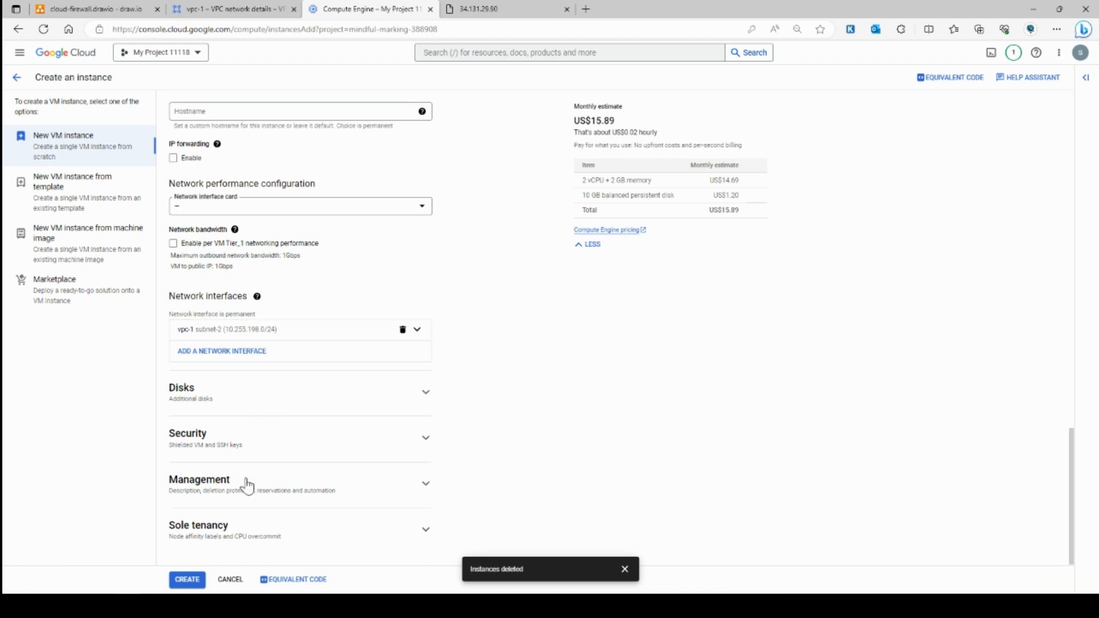
click(228, 492)
scroll(258, 445, down, 5)
click(192, 379)
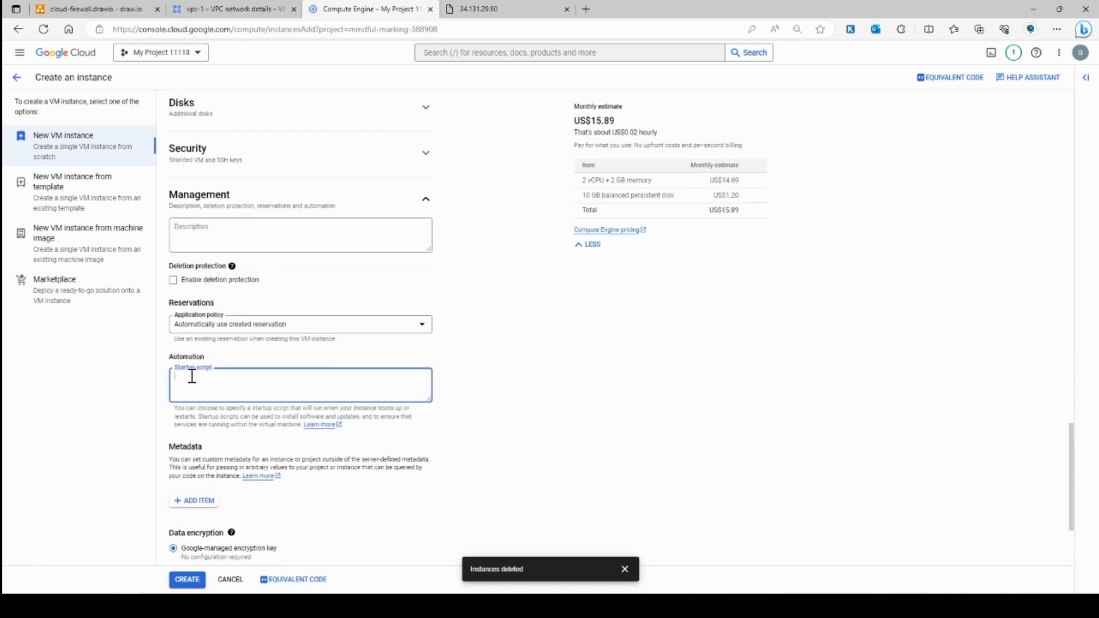
key(ctrl+v)
scroll(244, 386, up, 2)
scroll(238, 391, down, 2)
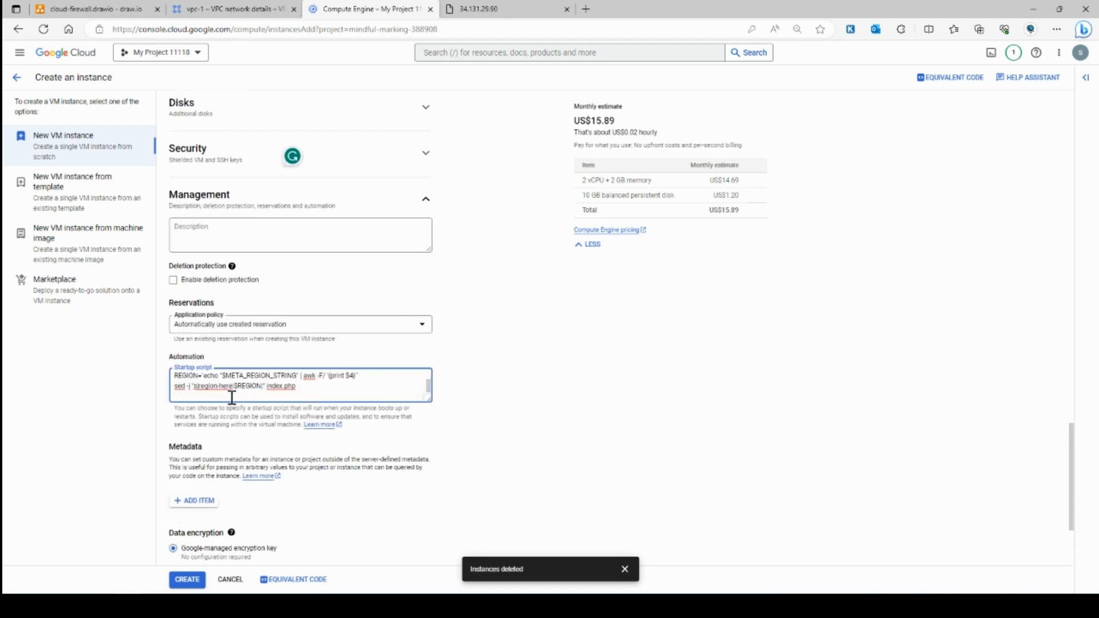
key(BackSpace)
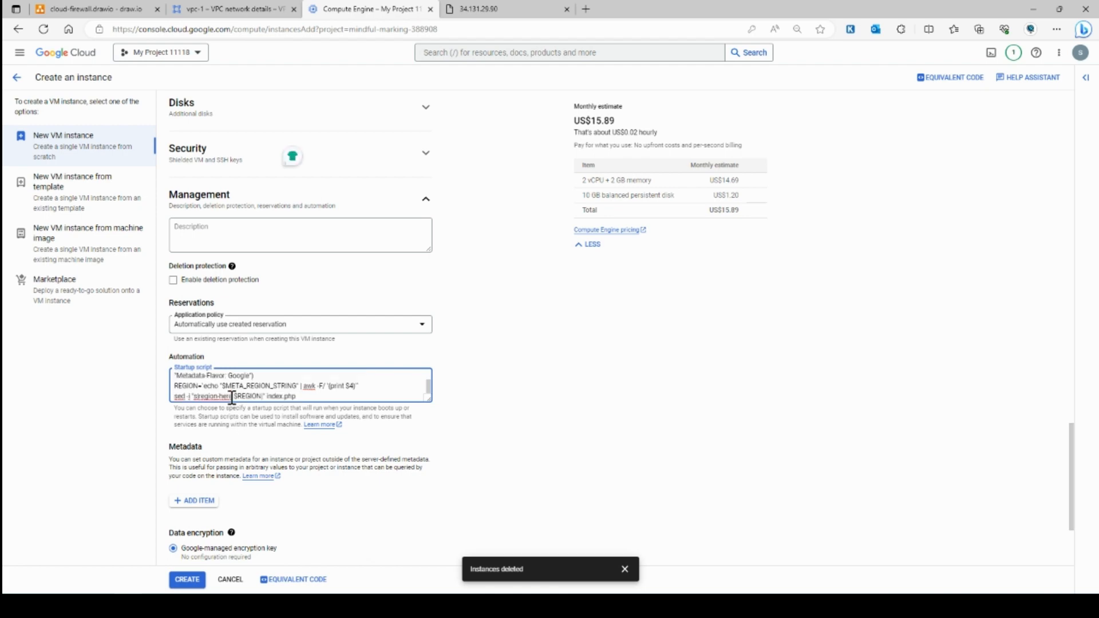
Step: Review the vm2 configuration, create the instance, and return to the VM instances list
scroll(299, 517, down, 10)
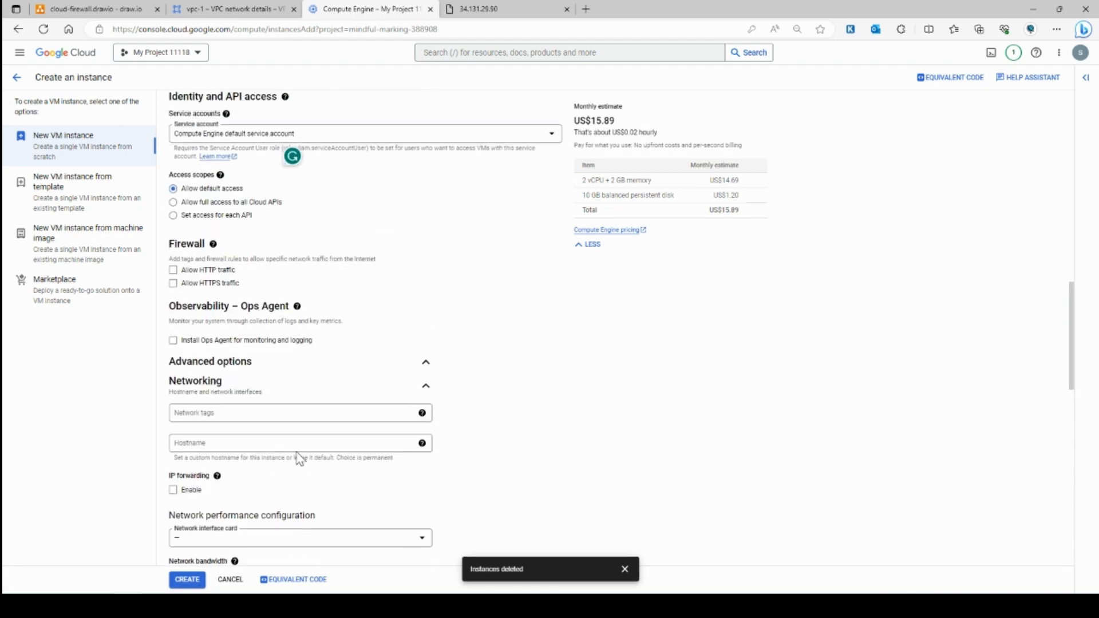
scroll(299, 460, up, 15)
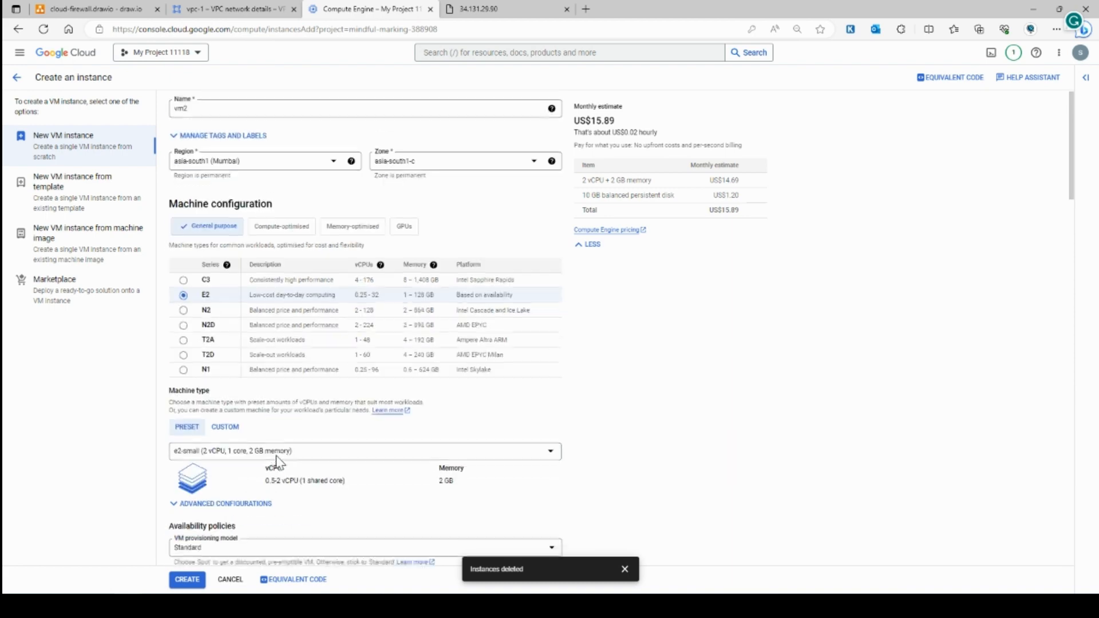
scroll(277, 462, down, 10)
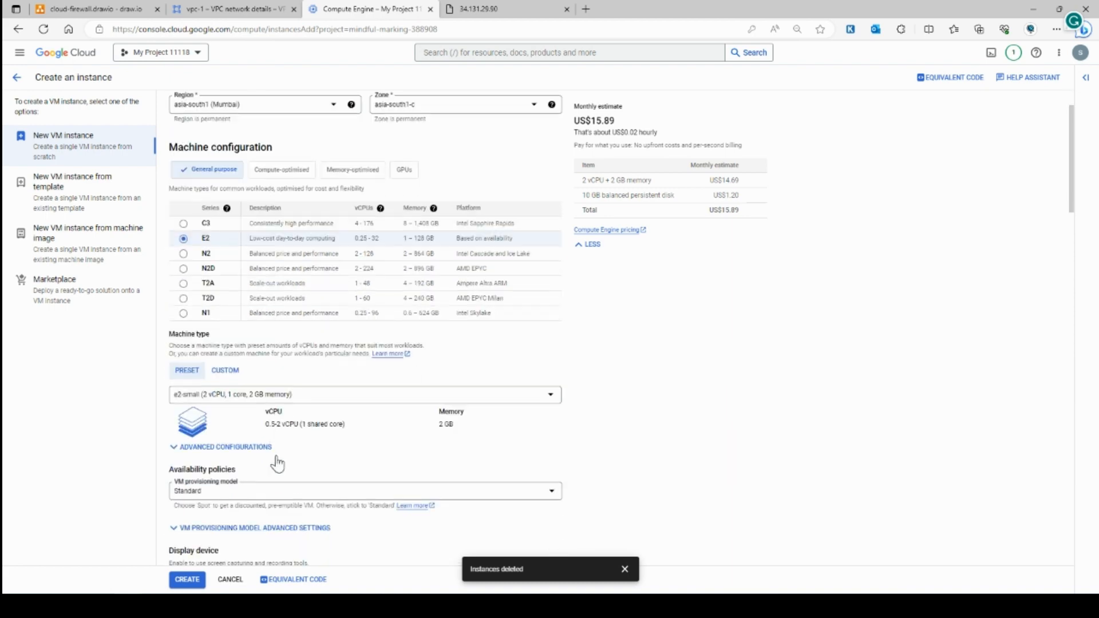
click(189, 583)
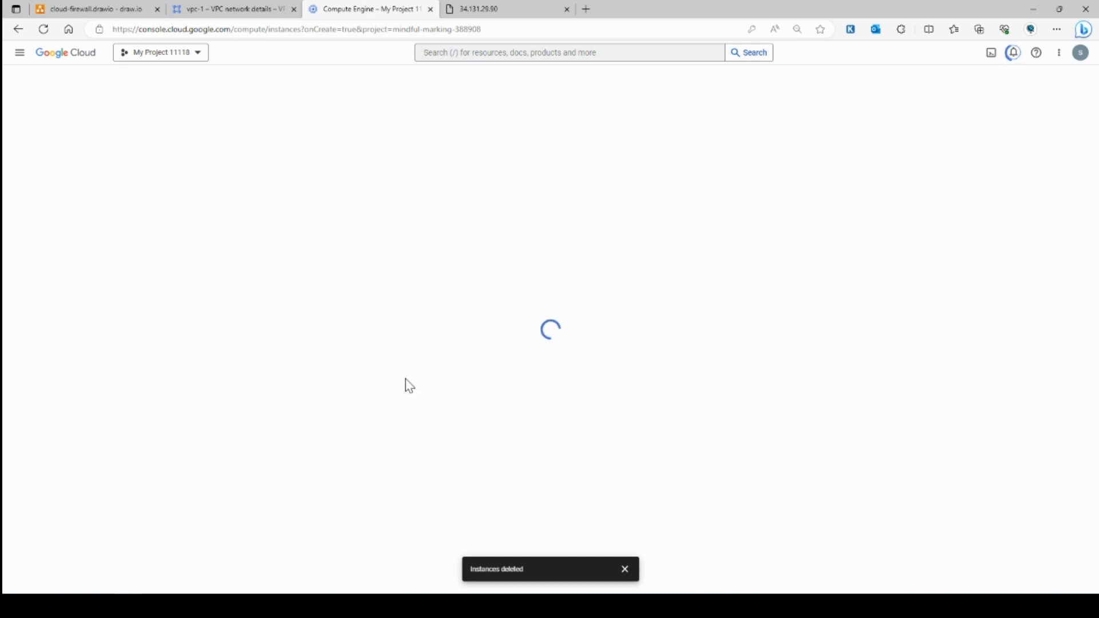
click(199, 8)
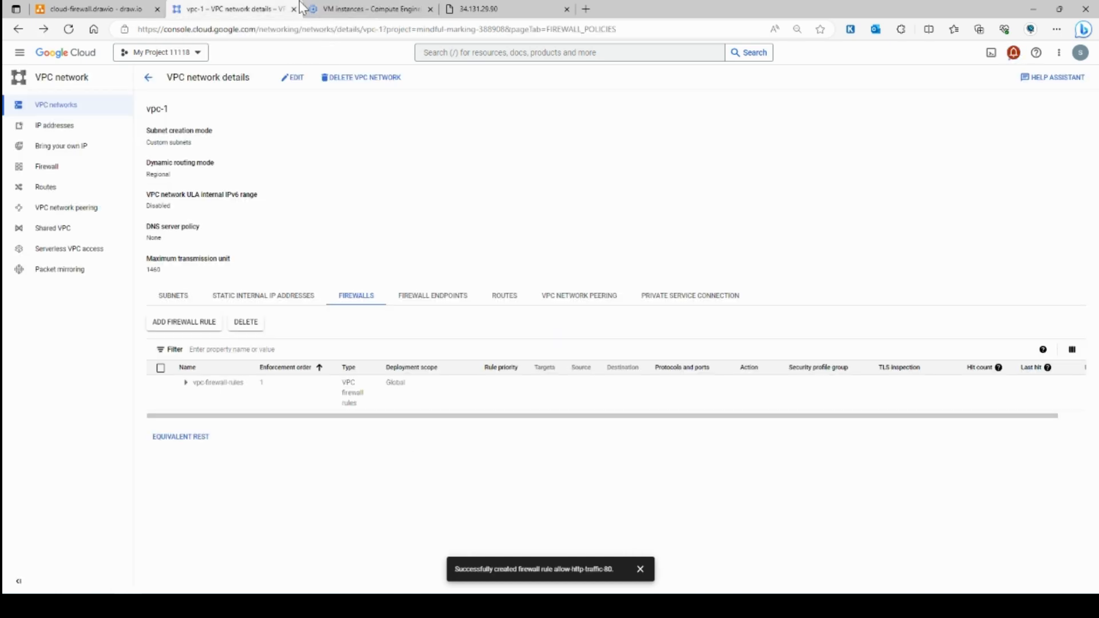
click(304, 8)
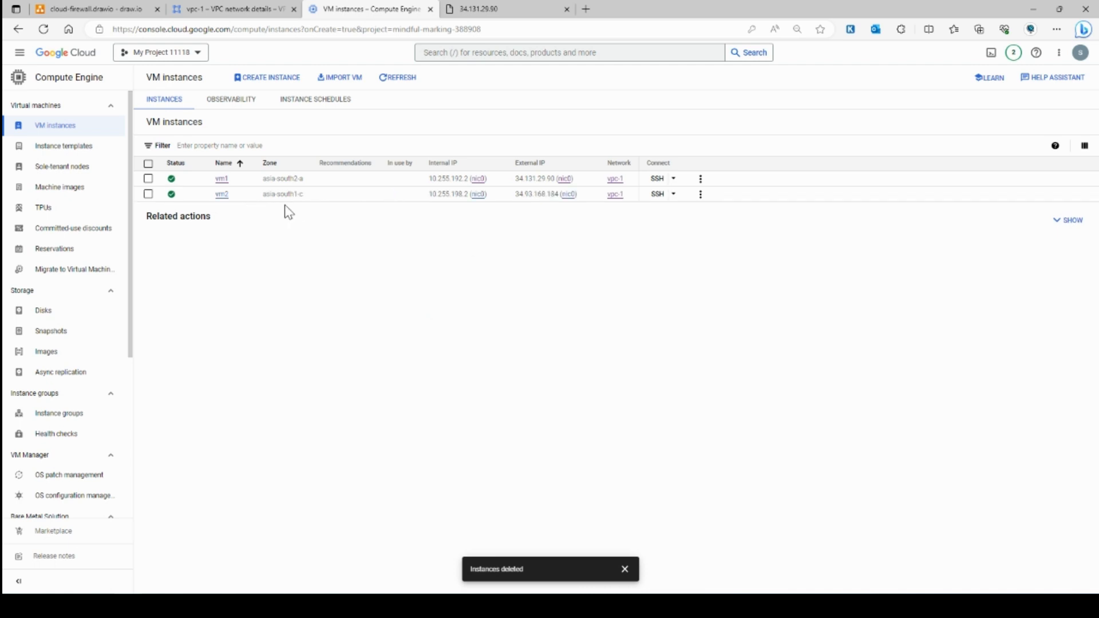
Step: Try to load vm2's external IP address in a new browser tab, and close that tab
click(585, 194)
click(589, 10)
click(582, 26)
key(ctrl+v)
key(Return)
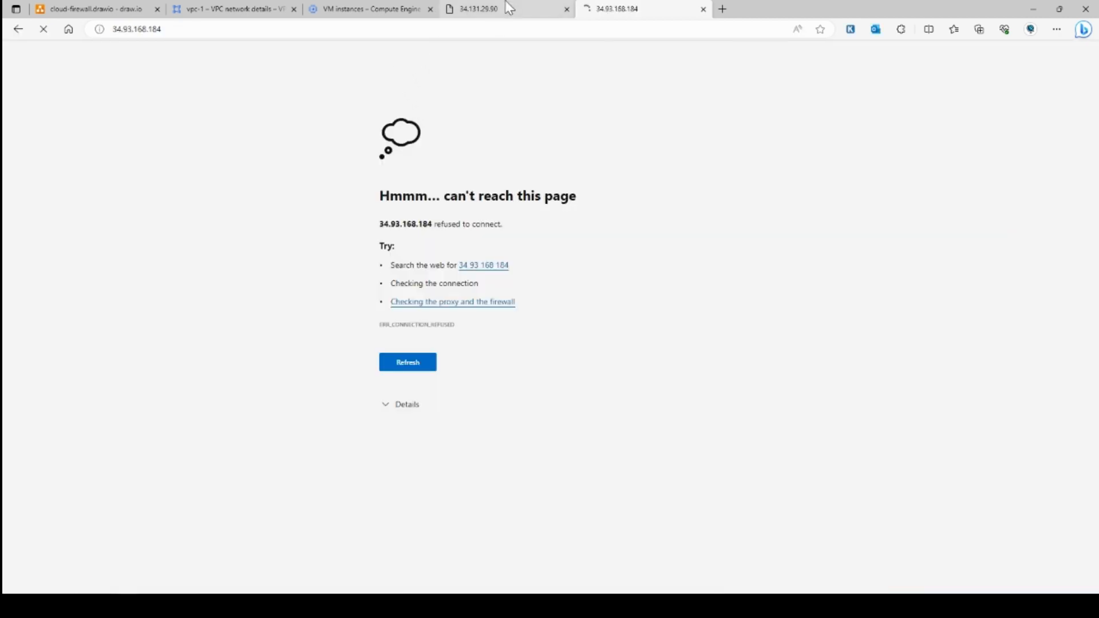
click(704, 11)
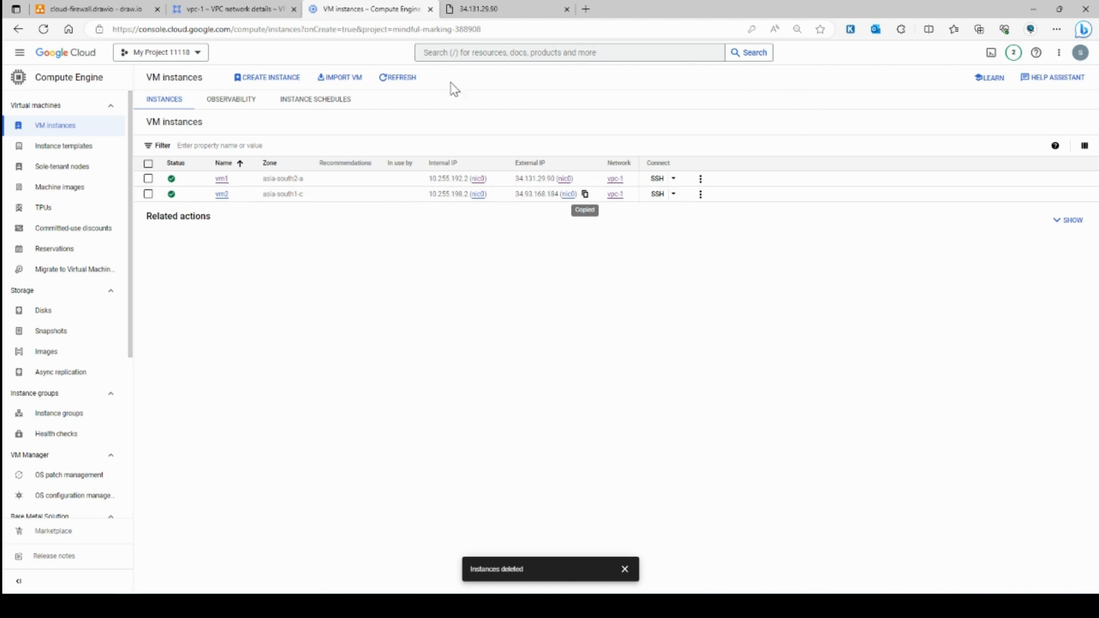
Step: Refresh the VM instances list and check the vpc-1 firewall rules
click(395, 77)
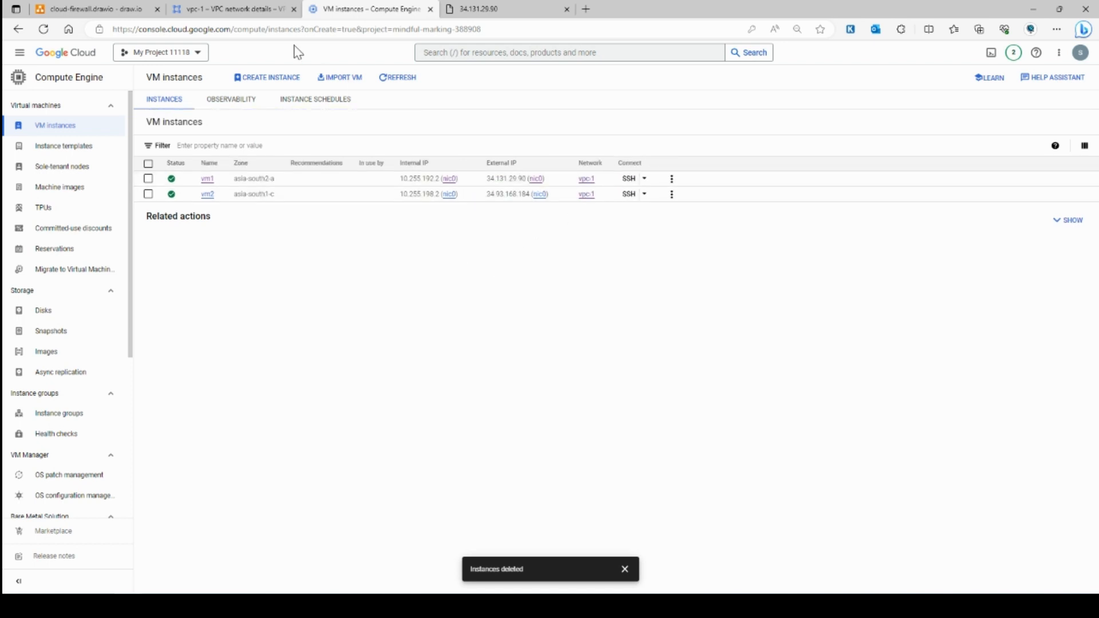
click(235, 9)
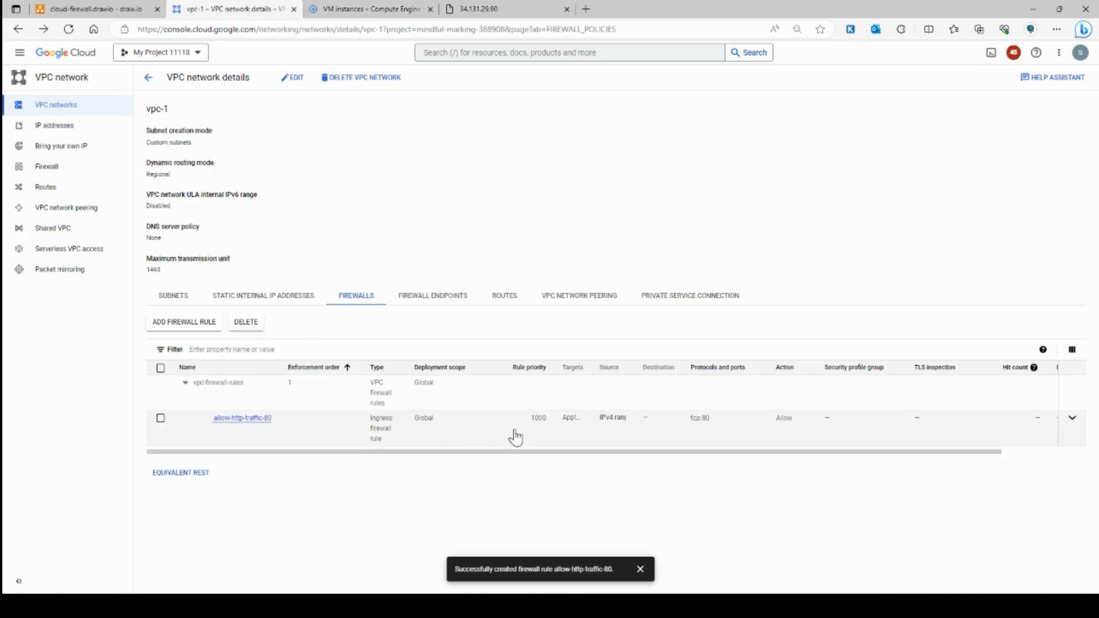
click(369, 9)
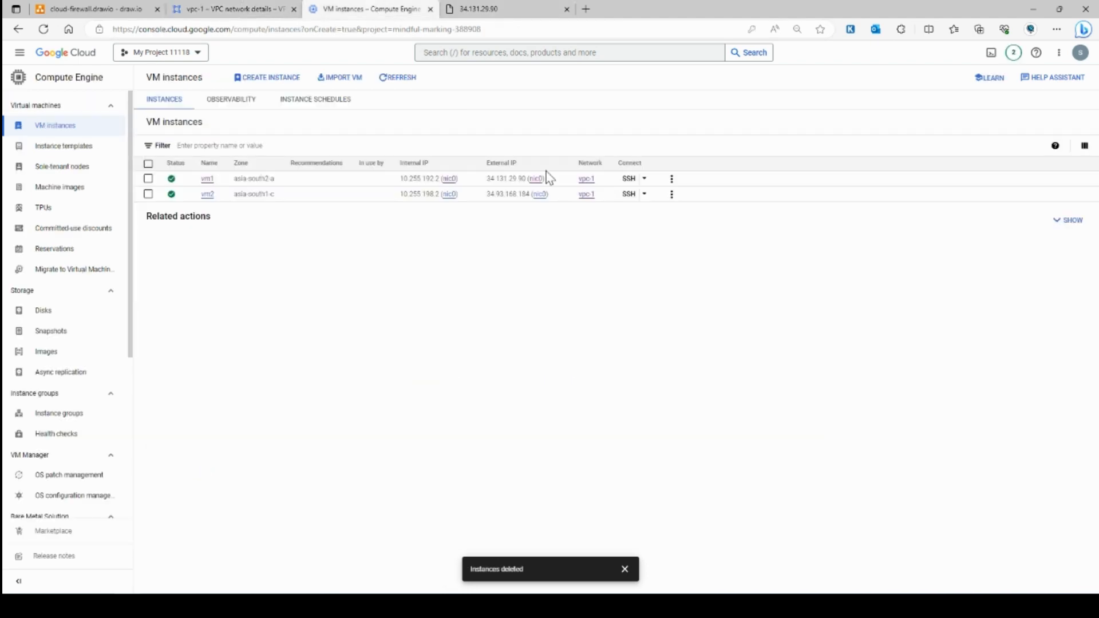
Step: Copy vm2's external IP address and load it in a new browser tab to check its web server
click(555, 195)
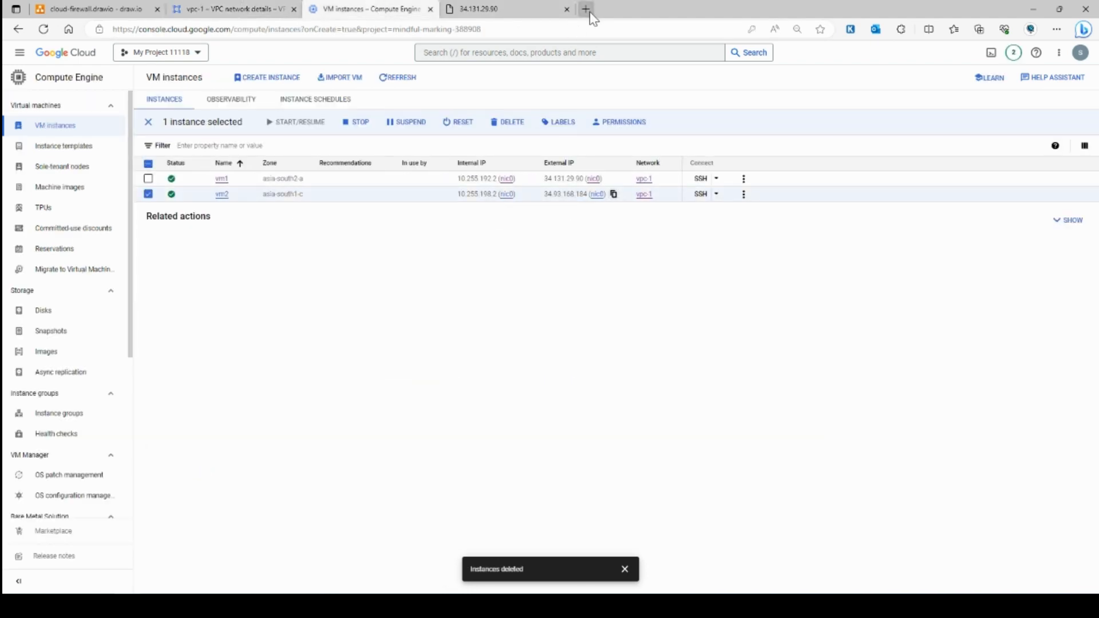
click(586, 9)
key(ctrl+v)
key(Return)
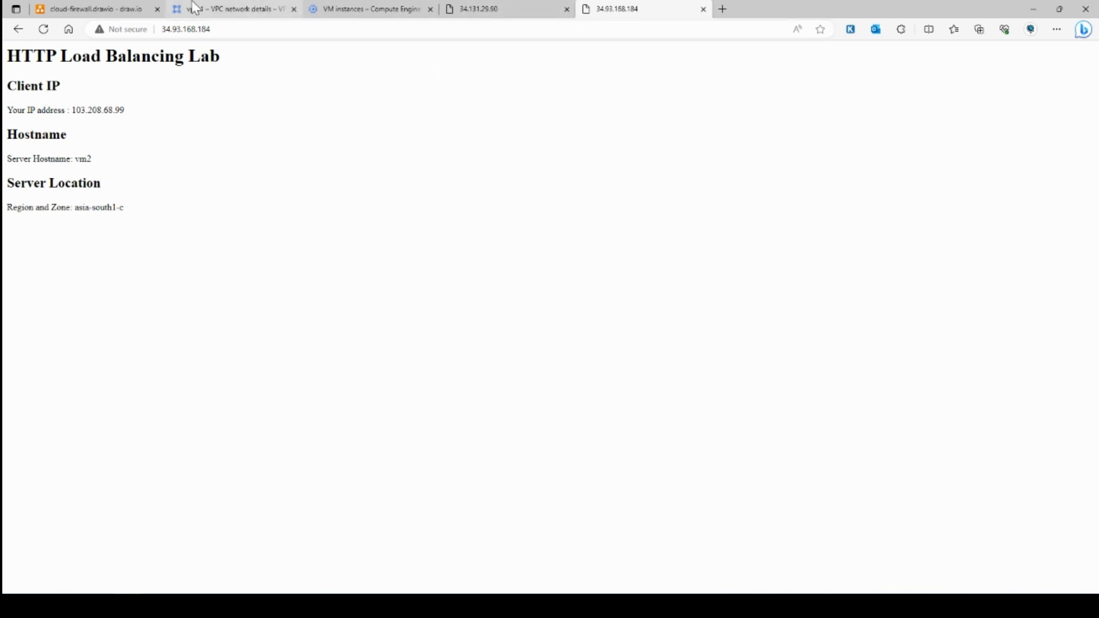
Step: Review the firewall architecture in the cloud-firewall draw.io diagram and the Microsoft Whiteboard notes
click(109, 10)
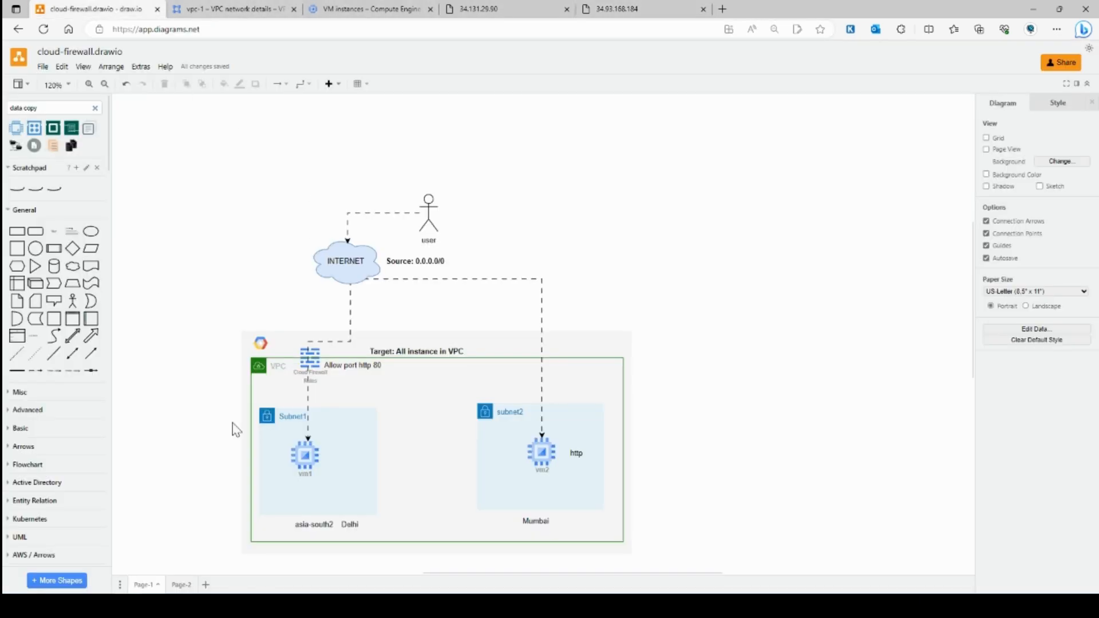
key(alt+Tab)
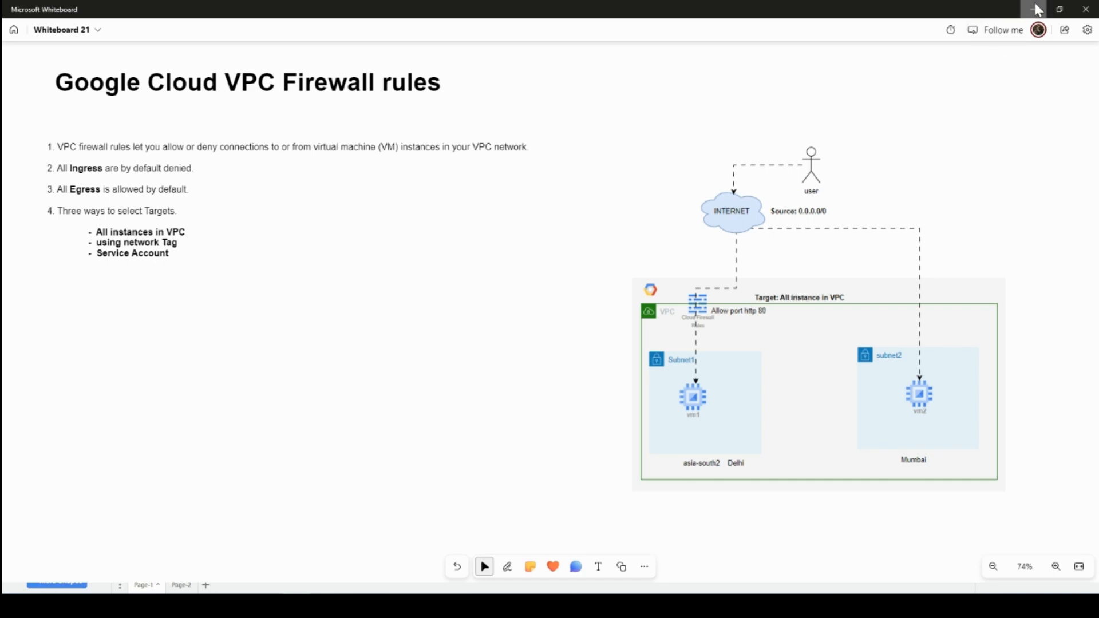
key(alt+Tab)
Step: Return to the VM instances list, clear the instance selection and open vm2 for editing
click(392, 8)
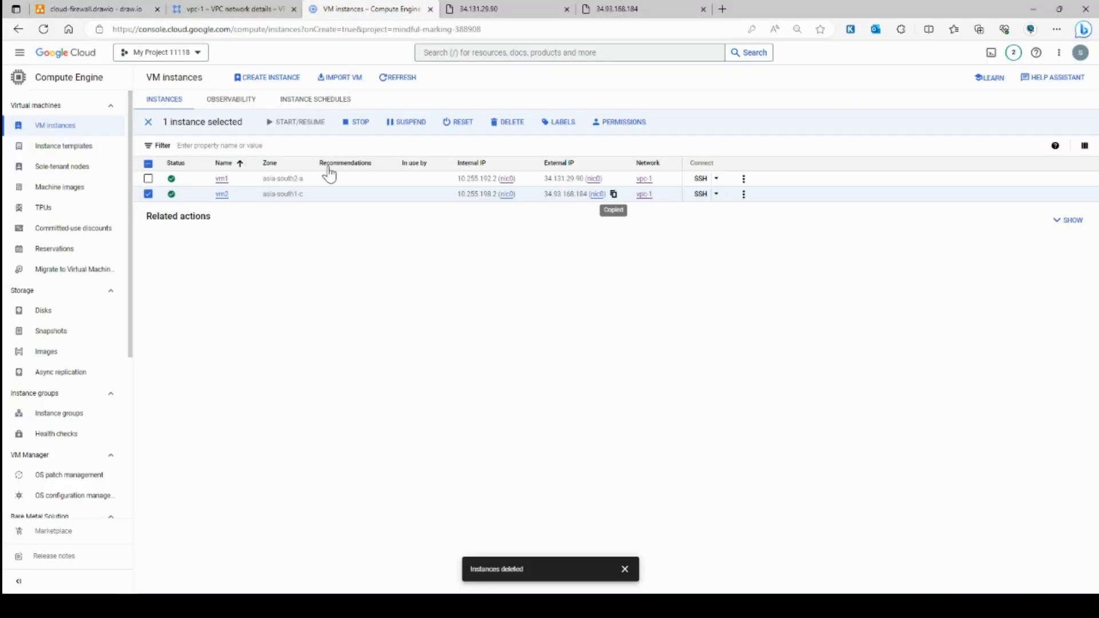
click(148, 122)
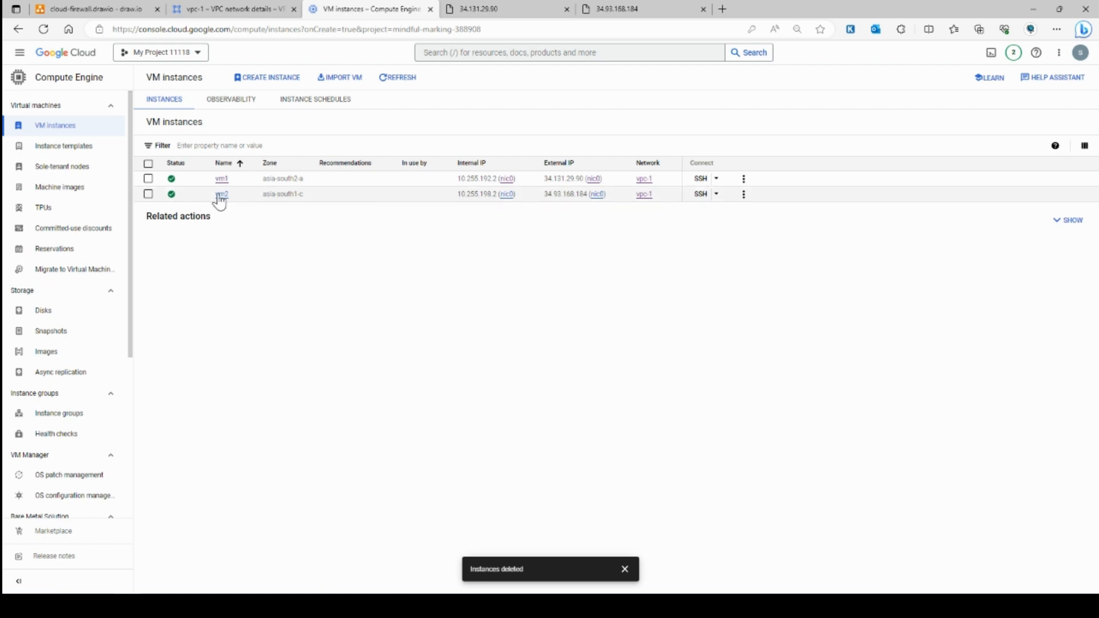
click(222, 195)
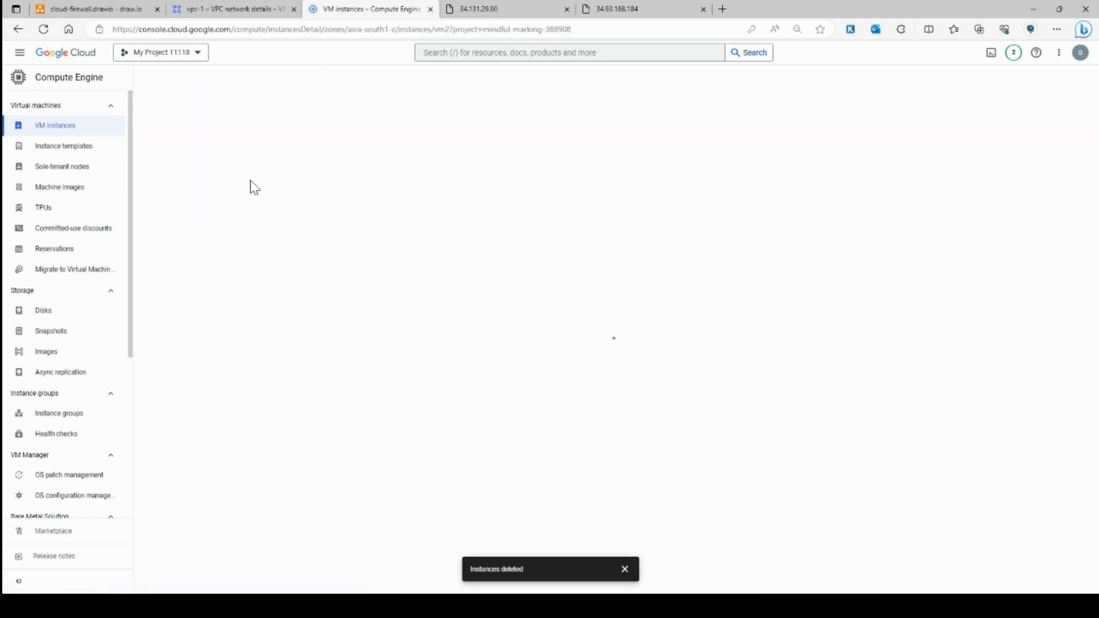
click(226, 78)
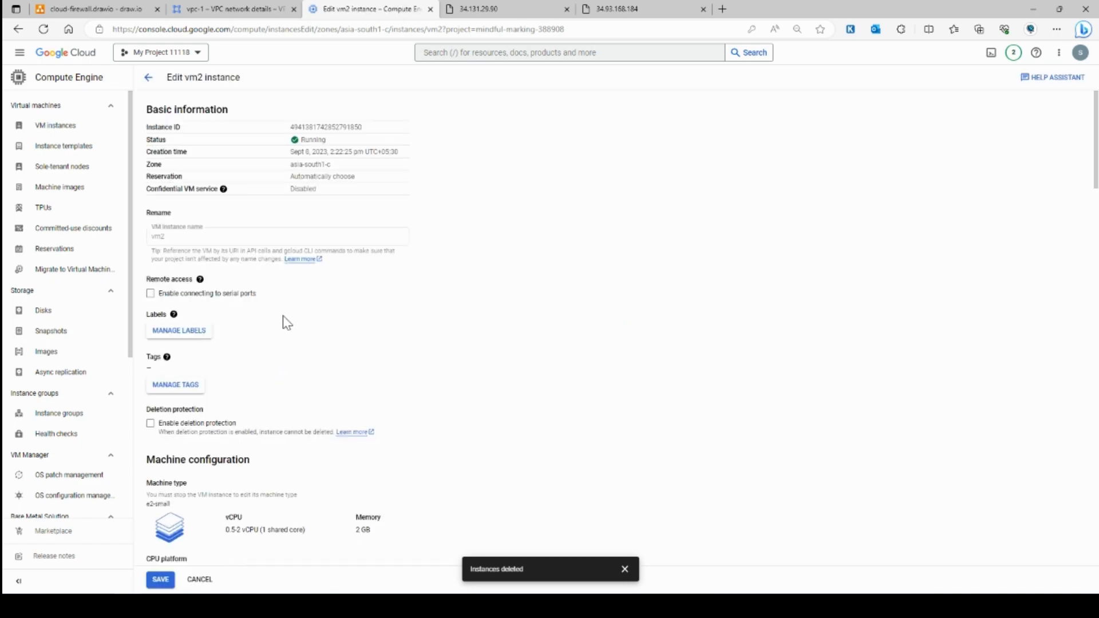
Step: Find the network tags setting in vm2's configuration and add the tag http
scroll(284, 319, down, 8)
scroll(287, 324, down, 10)
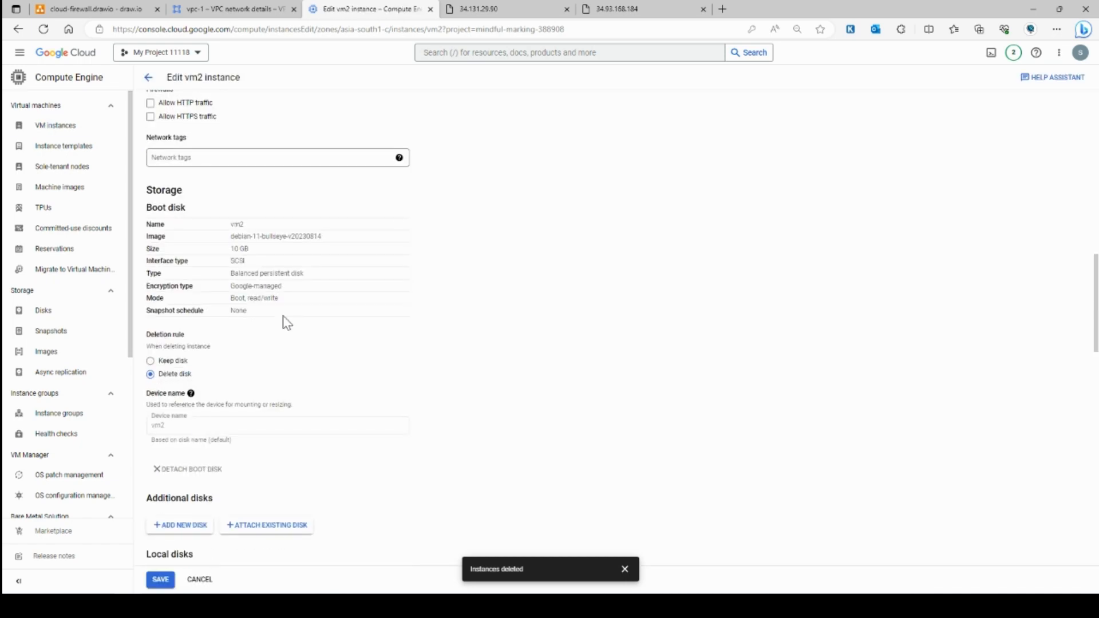
scroll(287, 323, down, 4)
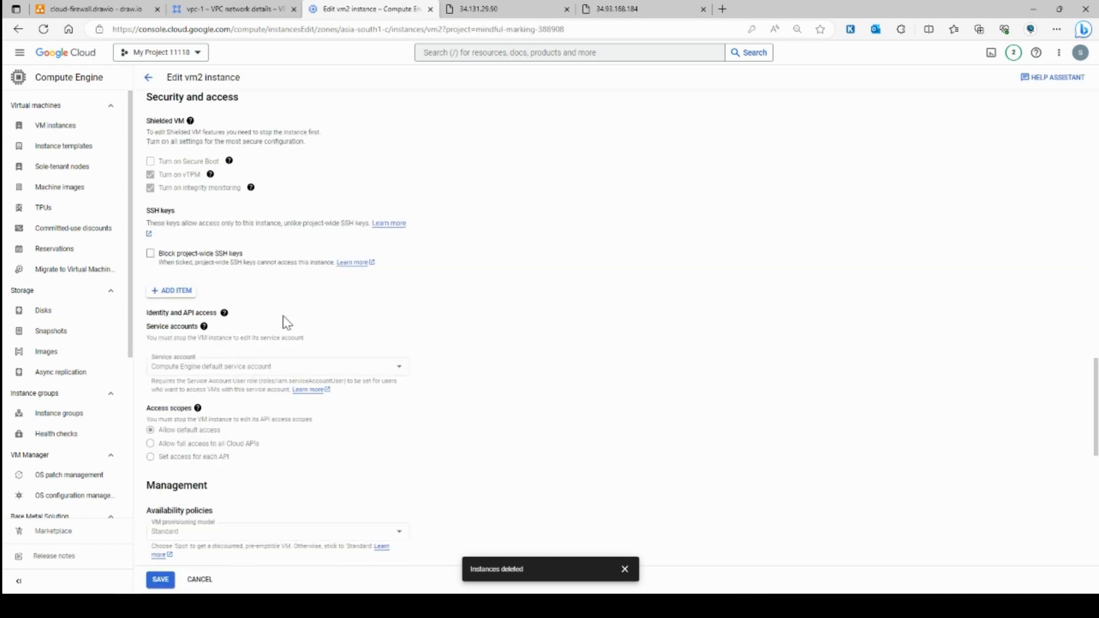
scroll(287, 324, down, 10)
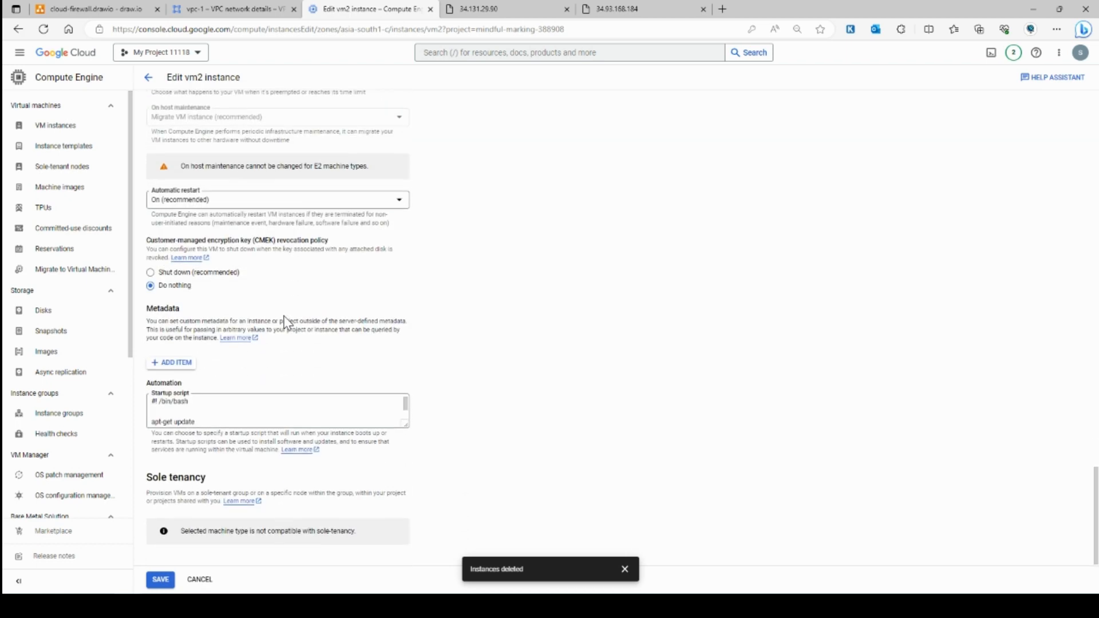
key(ctrl+f)
text(tag)
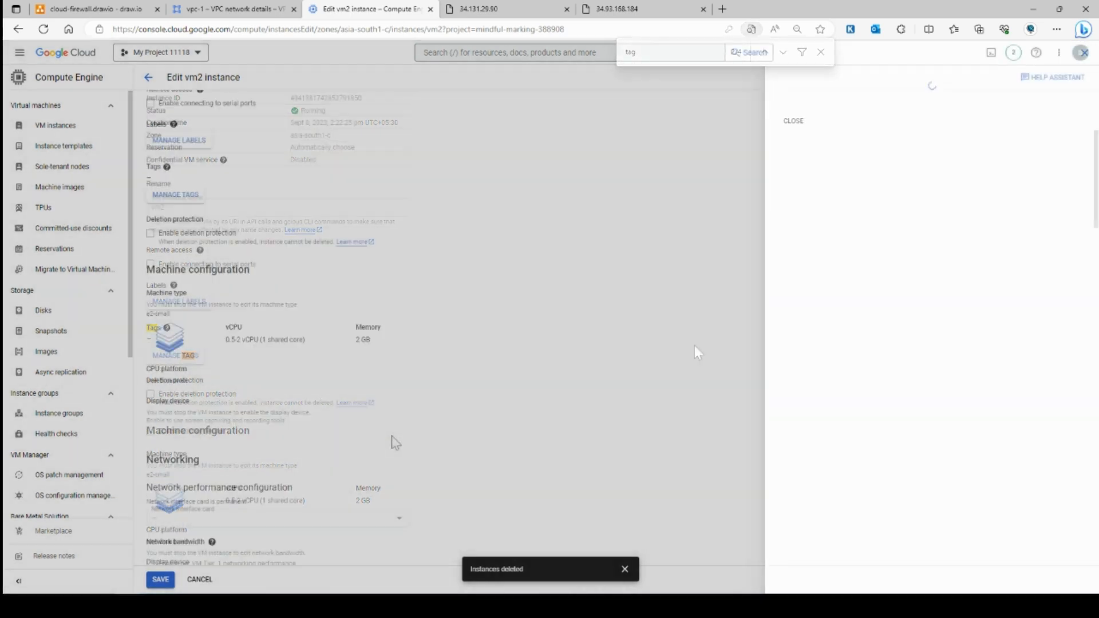
scroll(377, 457, down, 5)
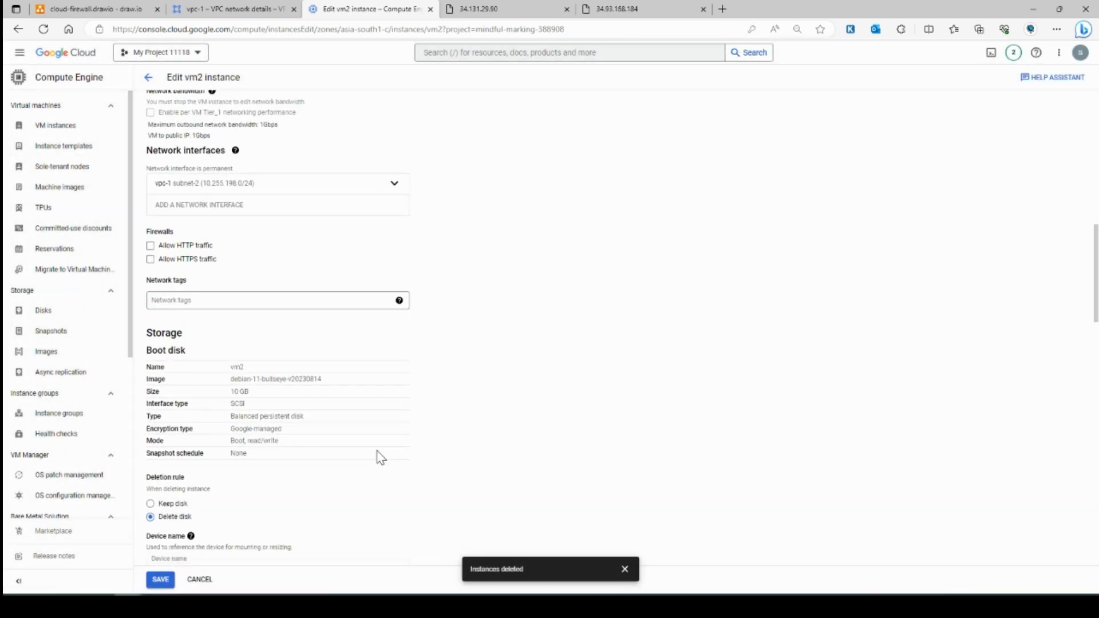
click(191, 310)
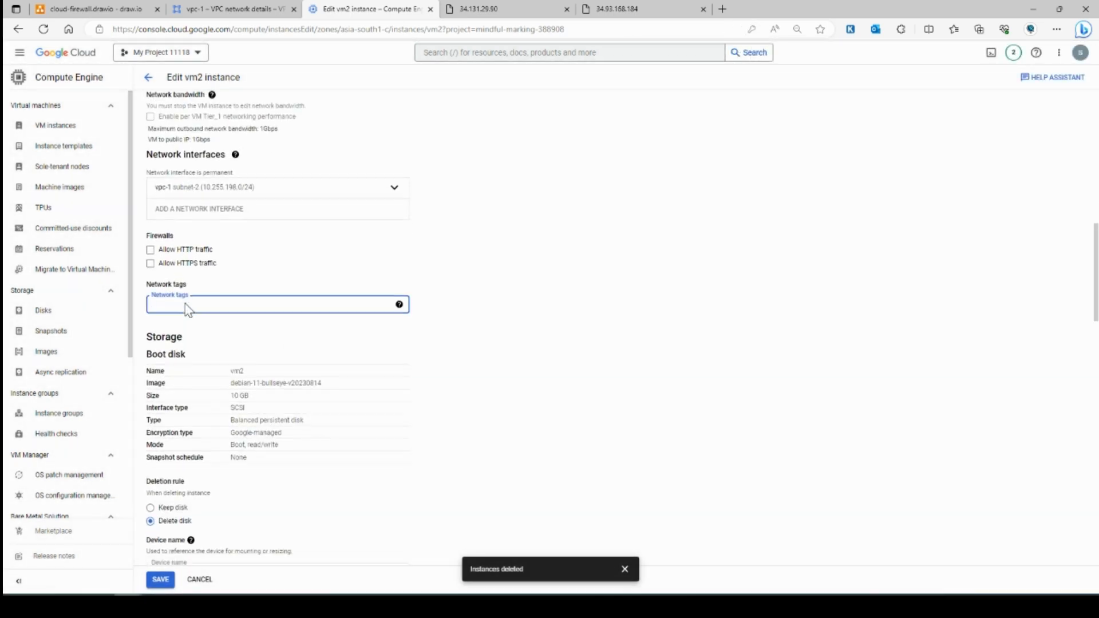
scroll(191, 312, up, 3)
scroll(238, 304, down, 1)
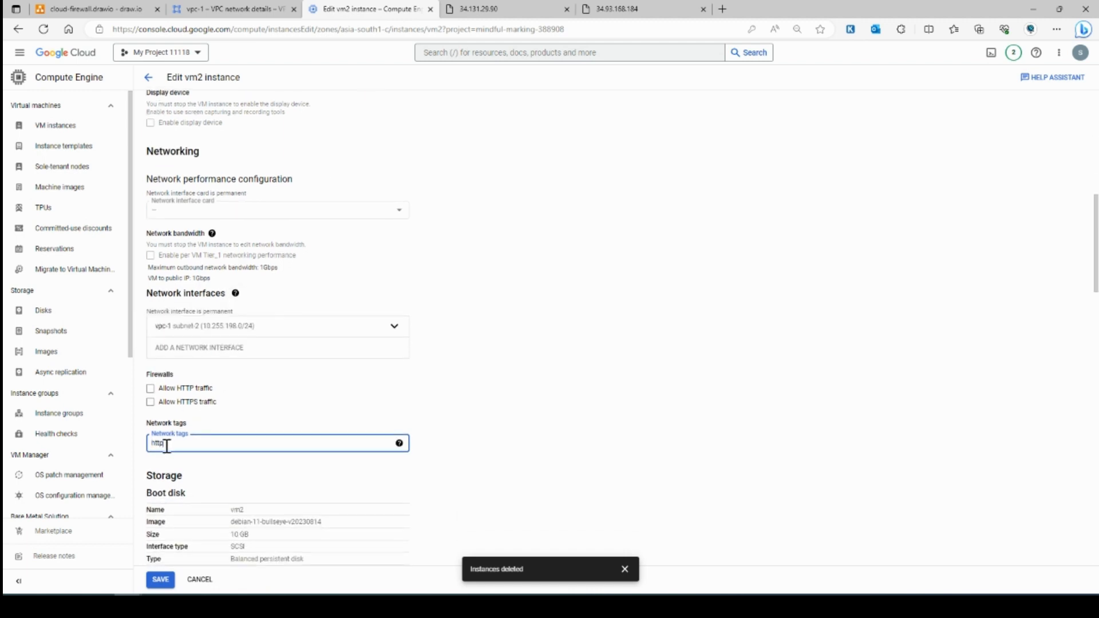
click(628, 384)
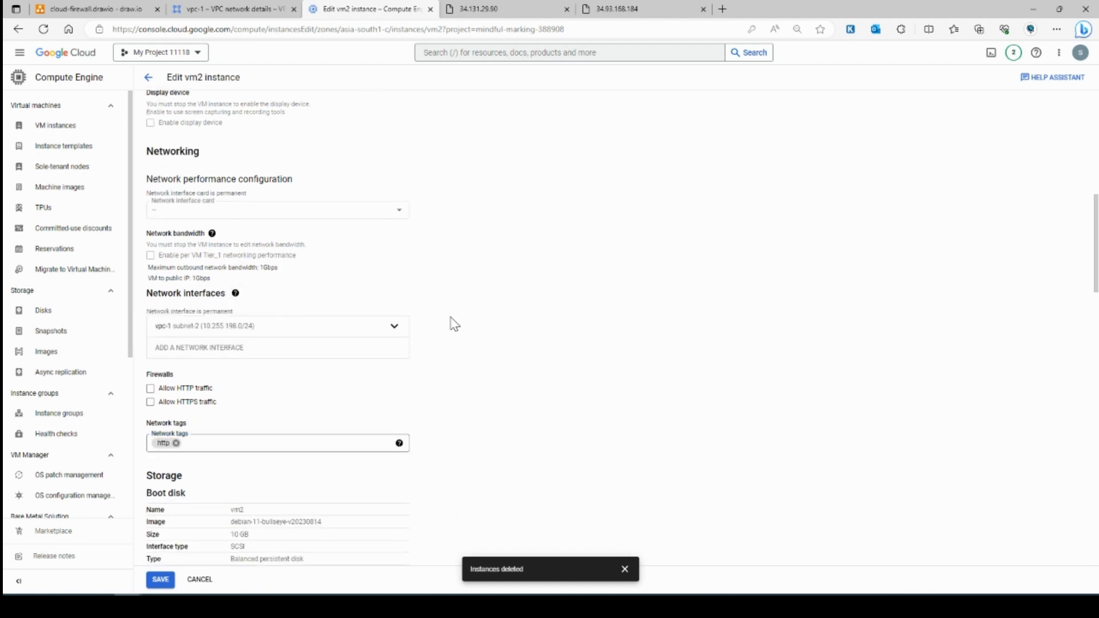
Step: Review the networking settings of vm2 and save the edited instance
scroll(449, 218, up, 3)
scroll(319, 383, down, 3)
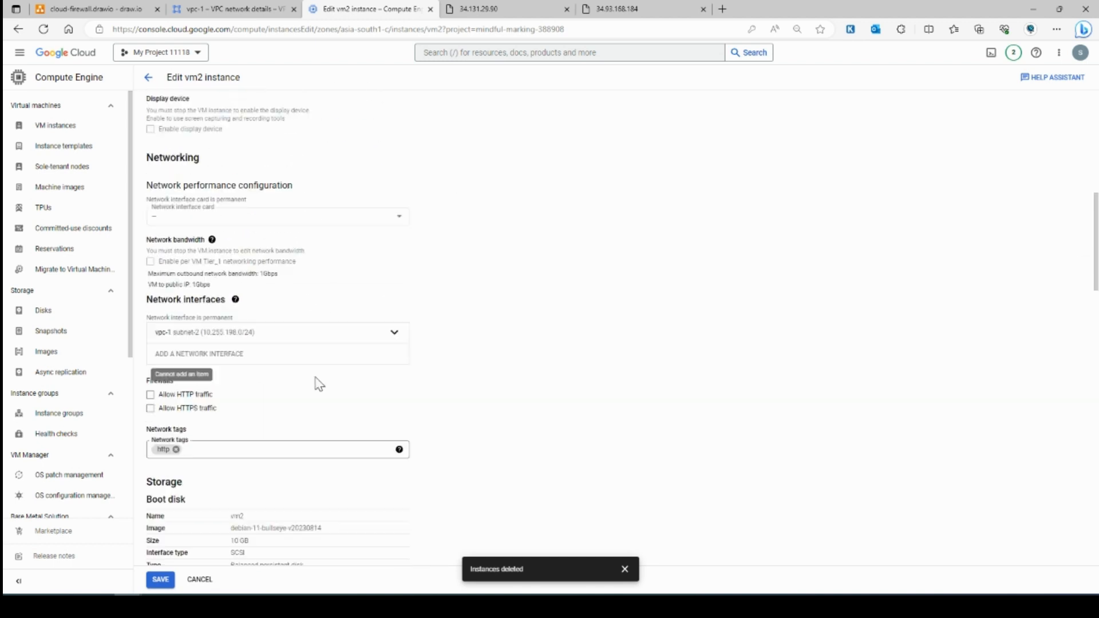
scroll(319, 384, down, 6)
click(178, 579)
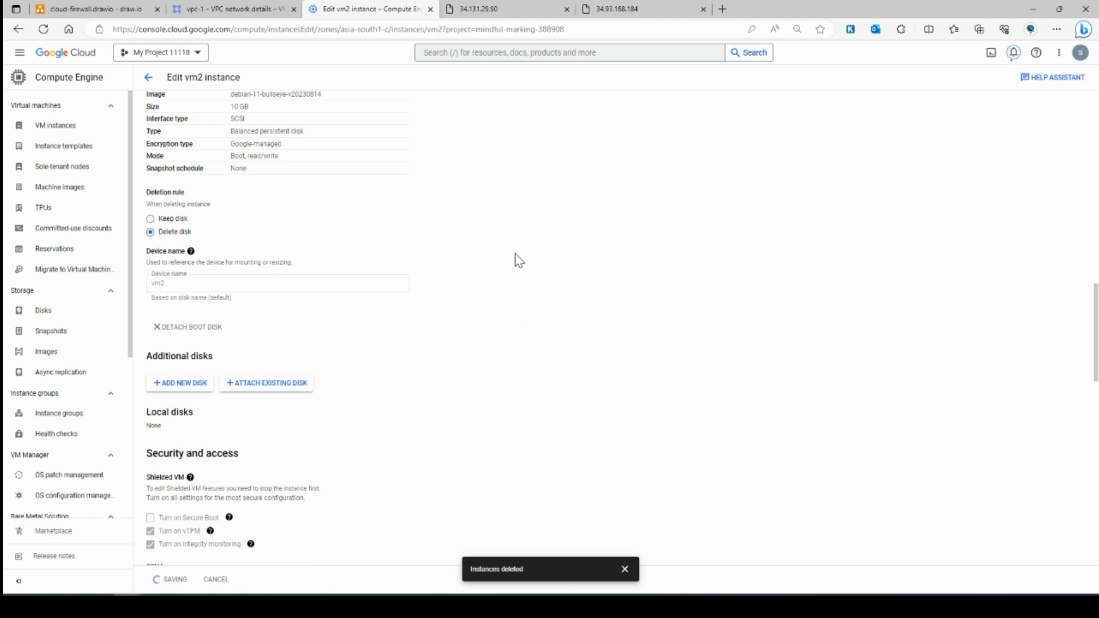
Step: Switch to the cloud-firewall draw.io diagram, select the http label beside vm2 and nudge it closer to the instance icon
click(66, 7)
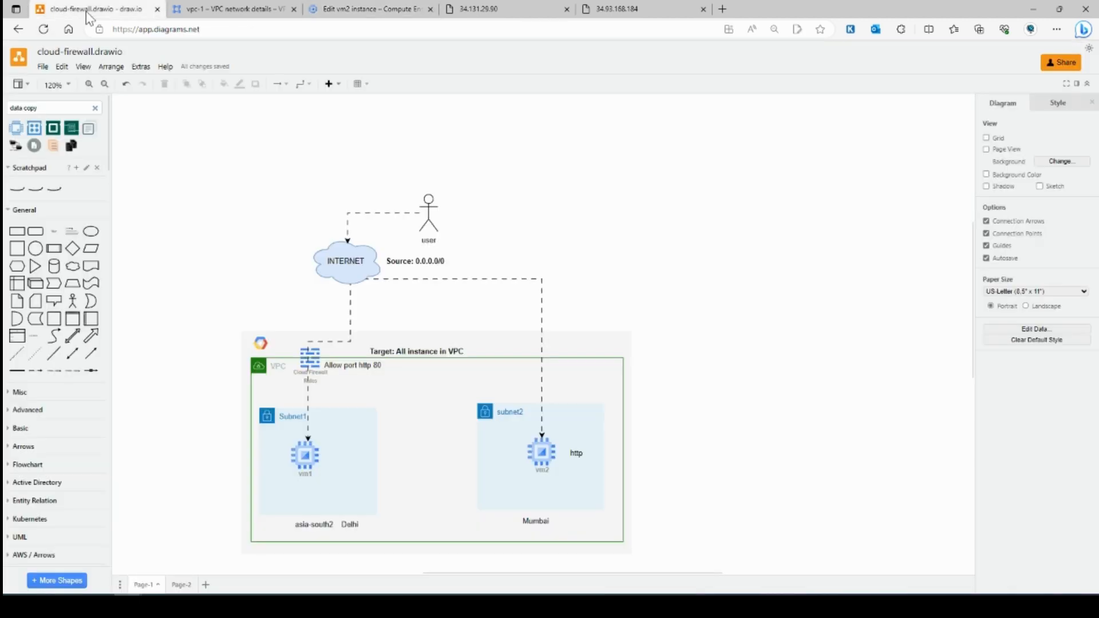
click(579, 460)
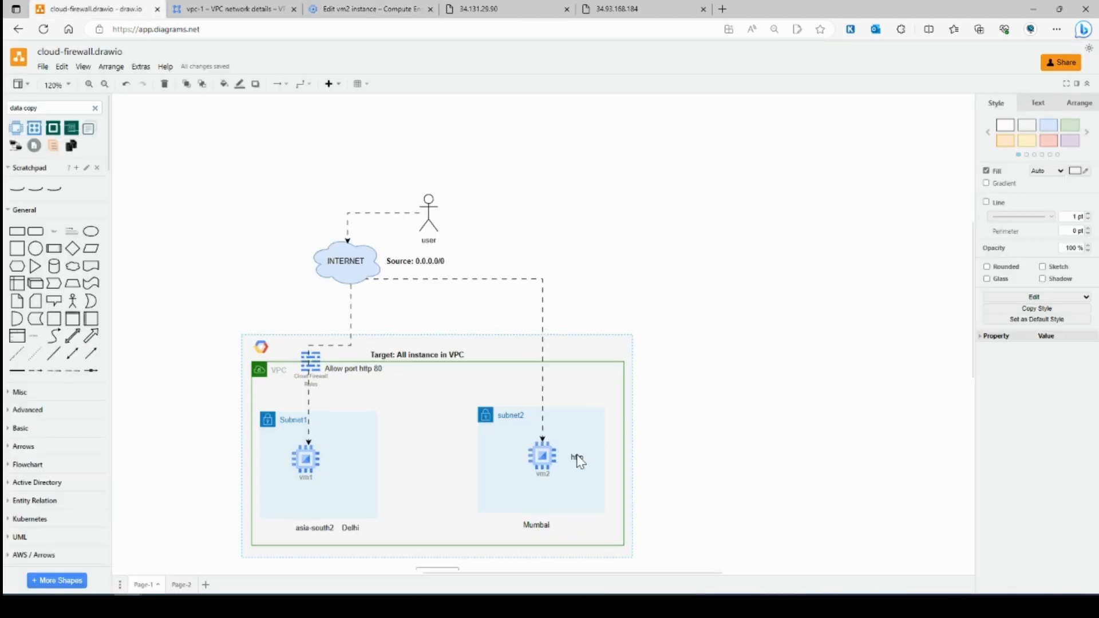
drag(579, 461, 572, 453)
click(577, 457)
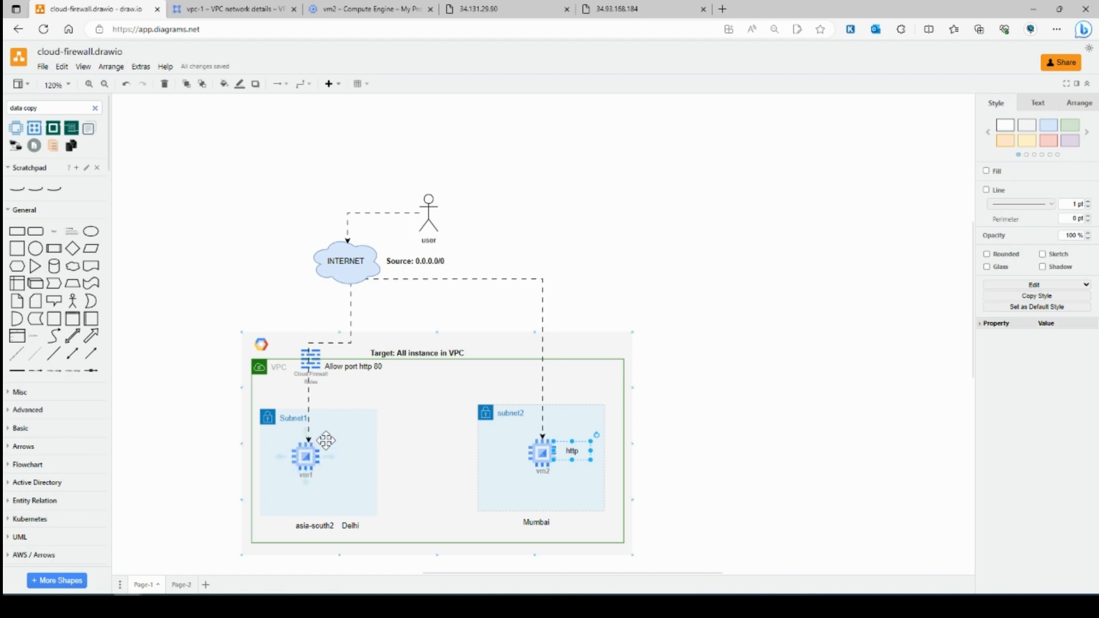
Step: Leave vm2's details page in Google Cloud and go to the firewall rules of vpc-1
click(366, 9)
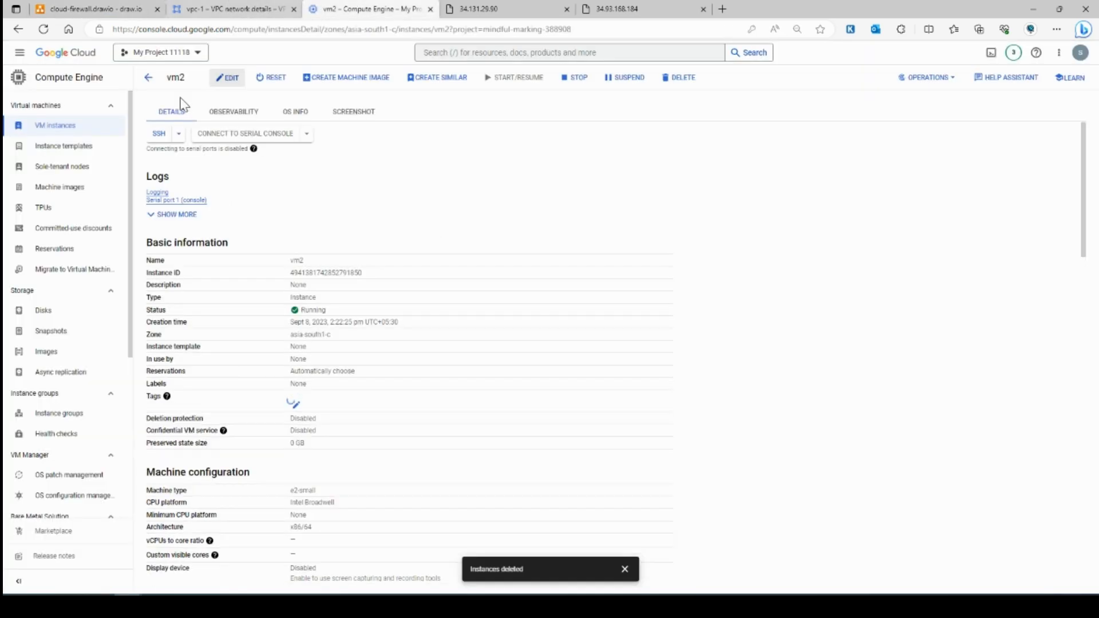
click(147, 76)
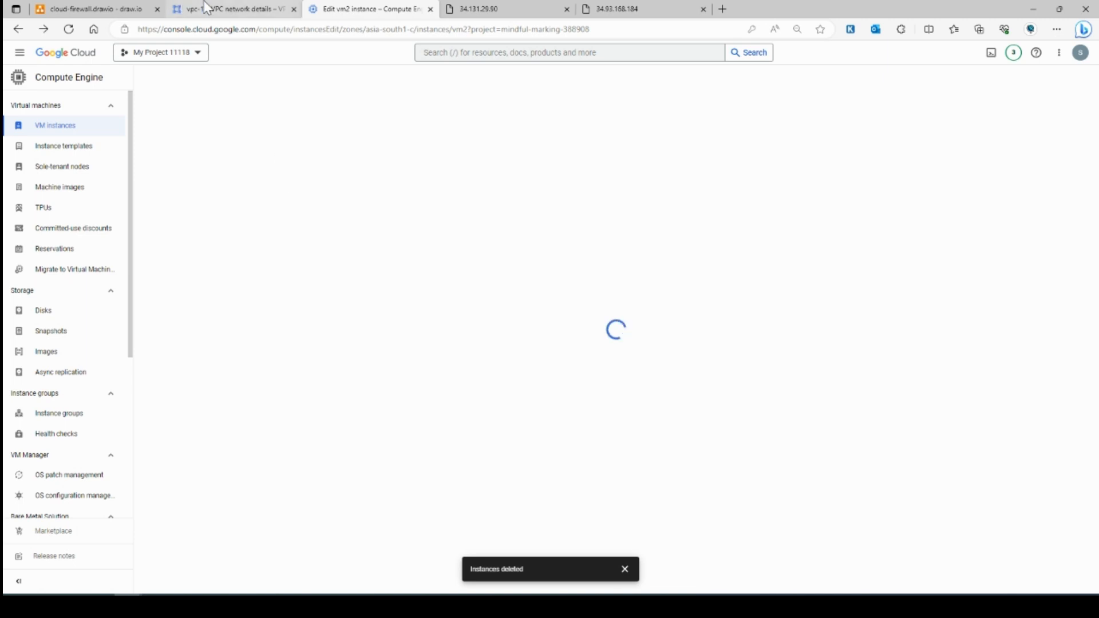
click(207, 8)
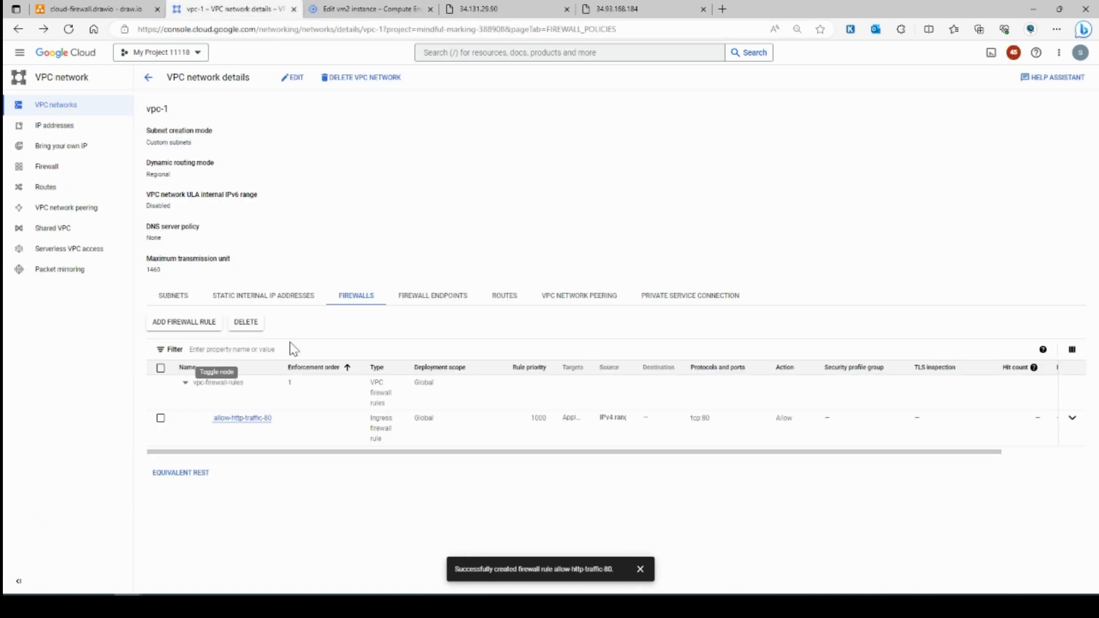
Step: Open the allow-http-traffic-80 rule's details, reload vm2's web page, check vm1's page and return to the rule
click(249, 418)
click(637, 7)
click(47, 32)
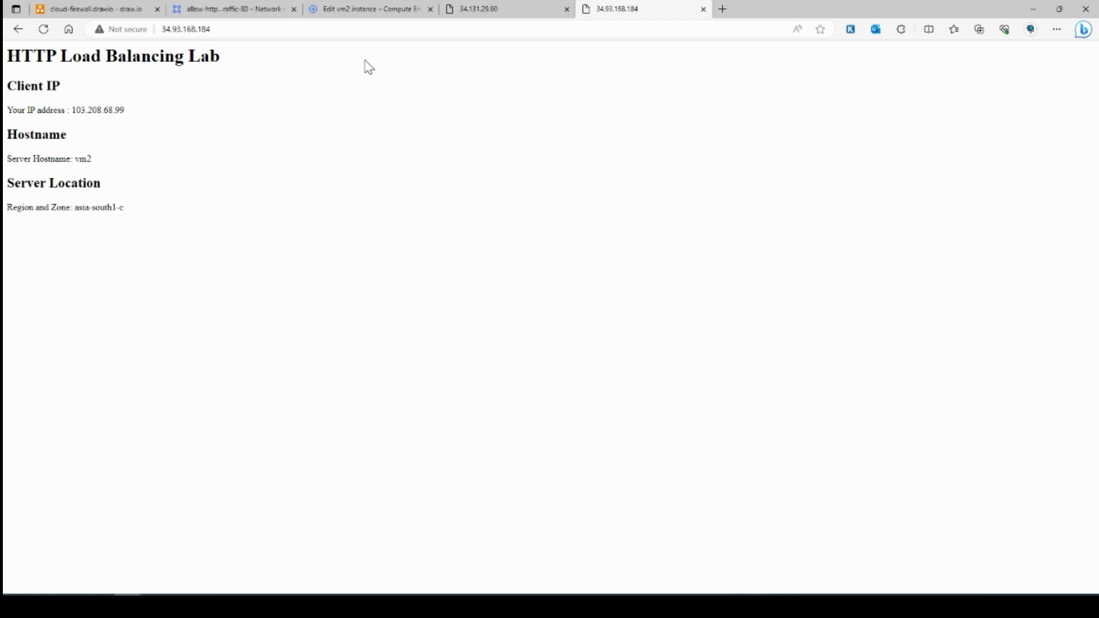
click(507, 8)
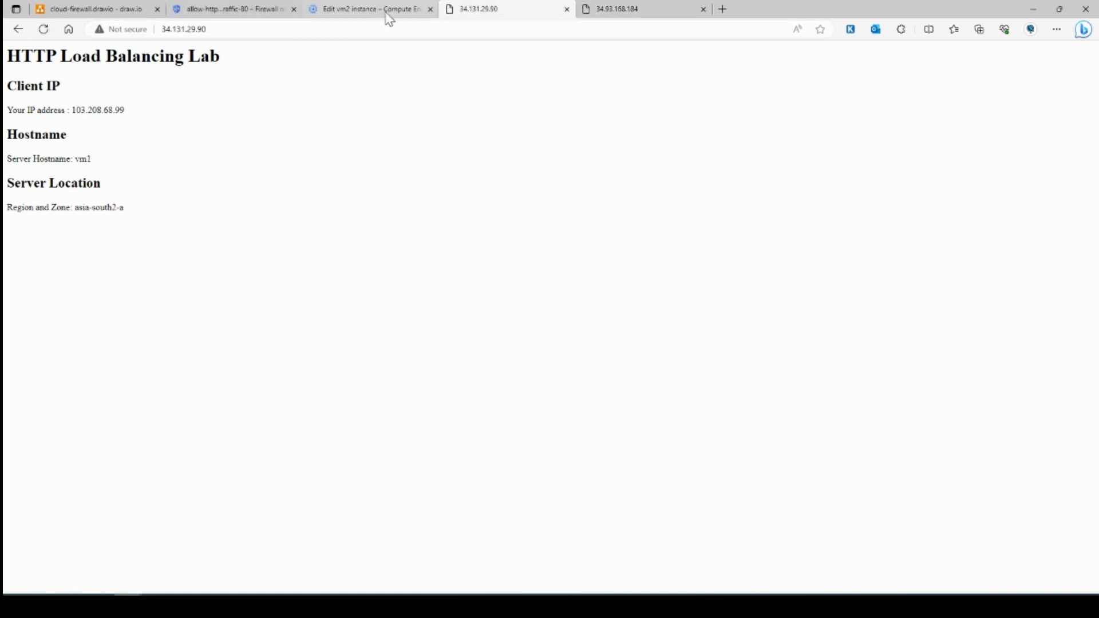
click(364, 10)
click(245, 7)
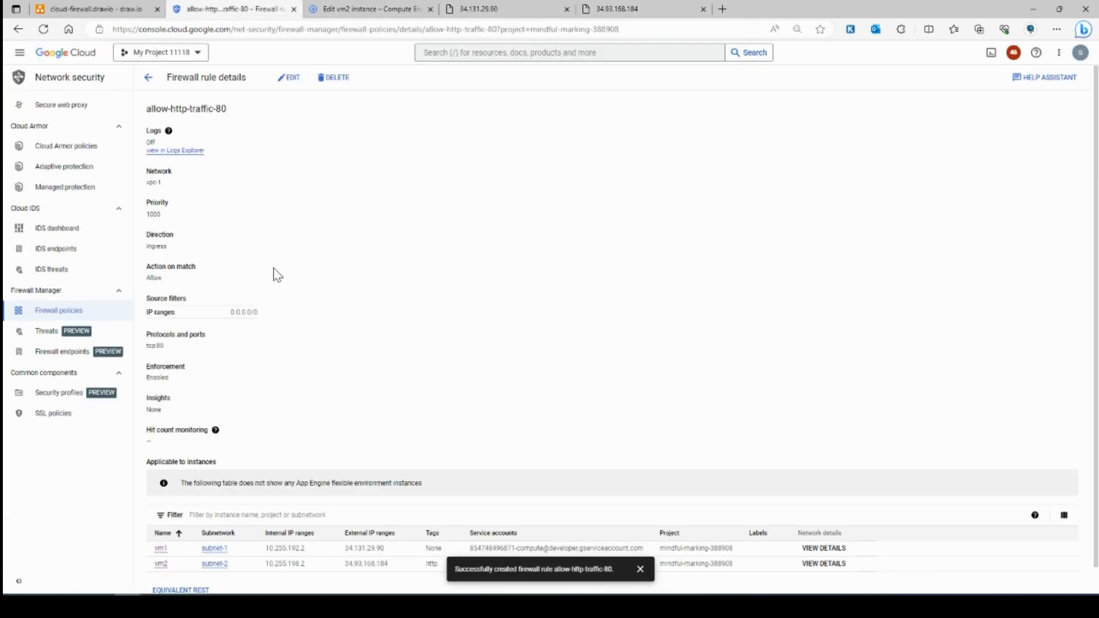
Step: Edit the allow-http-traffic-80 rule so its targets are Specified target tags with the tag http
scroll(319, 271, down, 1)
scroll(250, 158, up, 1)
click(289, 78)
scroll(316, 319, down, 5)
scroll(317, 319, up, 5)
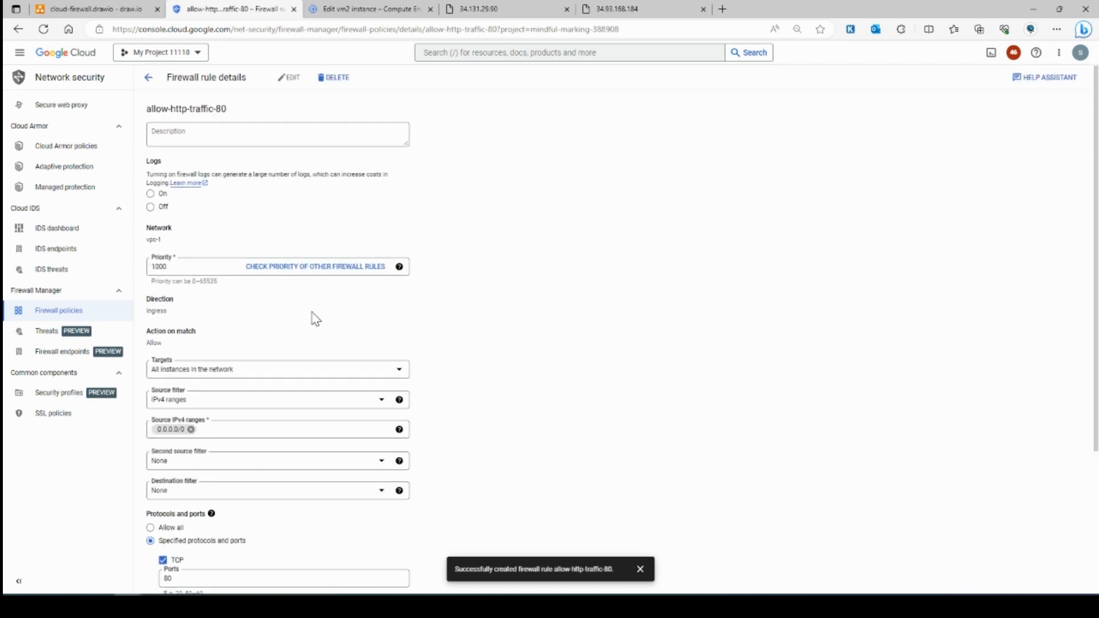
scroll(246, 309, down, 3)
click(220, 293)
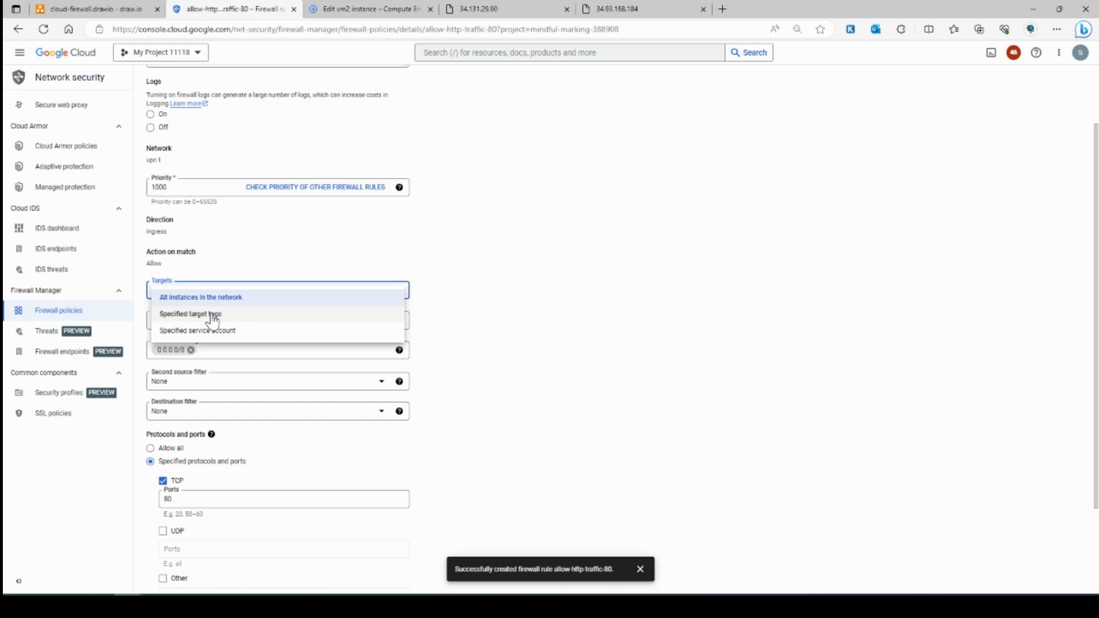
click(219, 313)
click(197, 326)
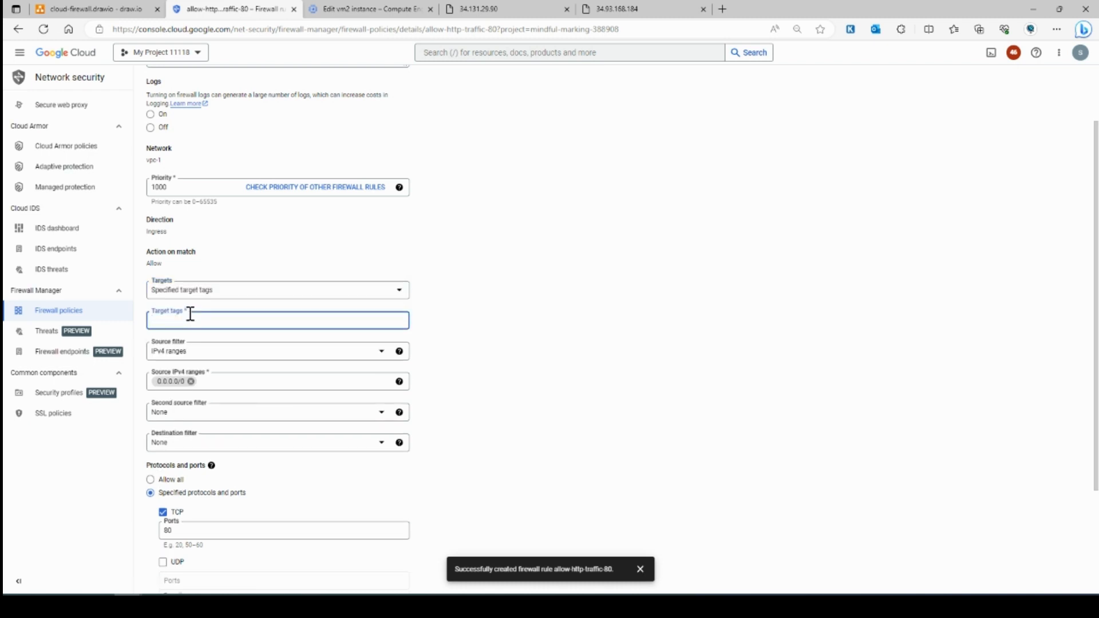
text(http)
Step: Check the rule's remaining source, protocol and port settings and save the edited firewall rule
scroll(510, 258, down, 3)
click(647, 230)
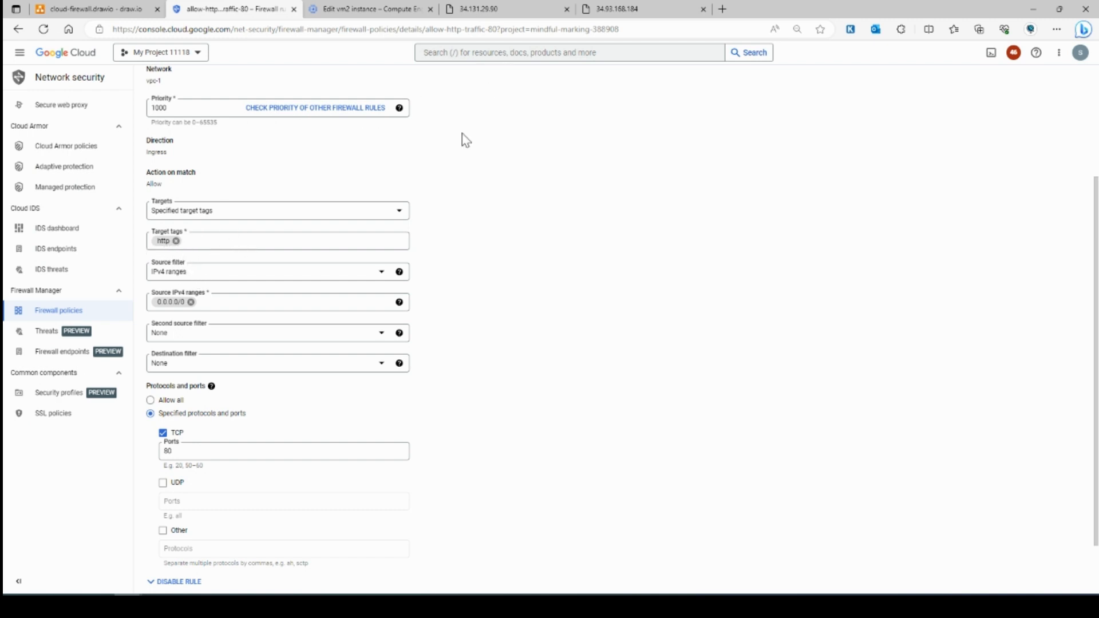
scroll(252, 380, down, 2)
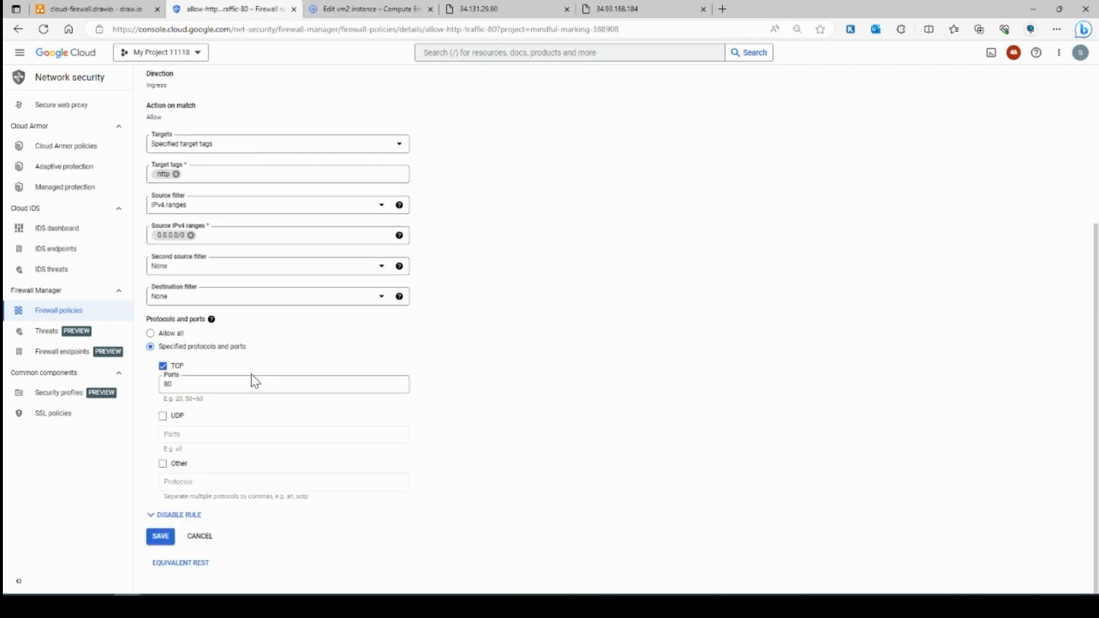
click(161, 537)
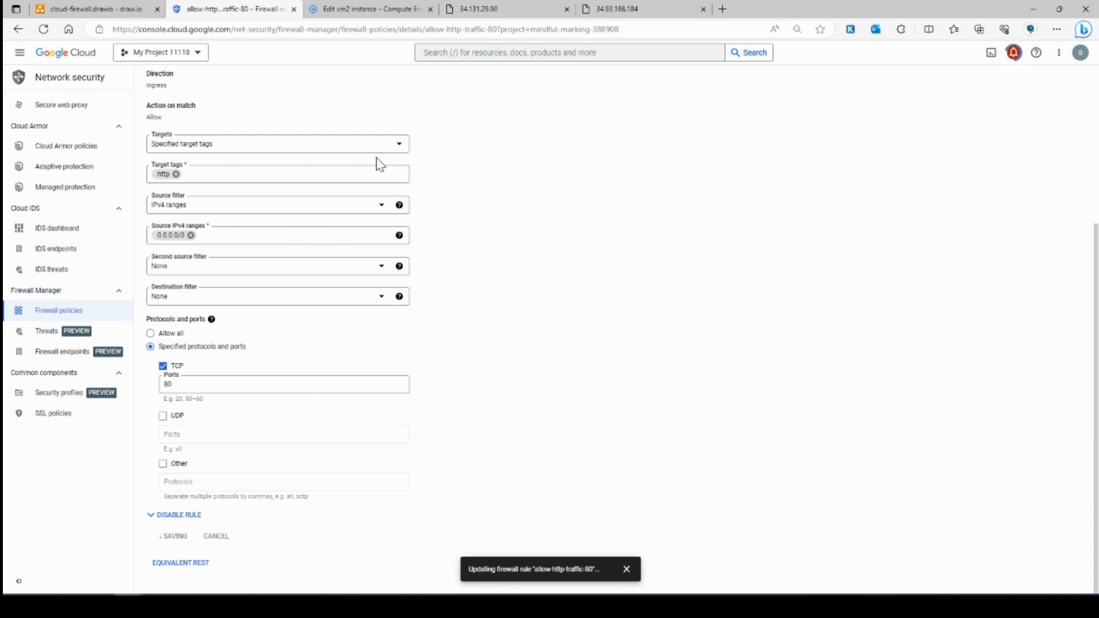
Step: Review the source and vm1 in the draw.io firewall diagram, then return to the firewall rule details in Google Cloud
click(86, 10)
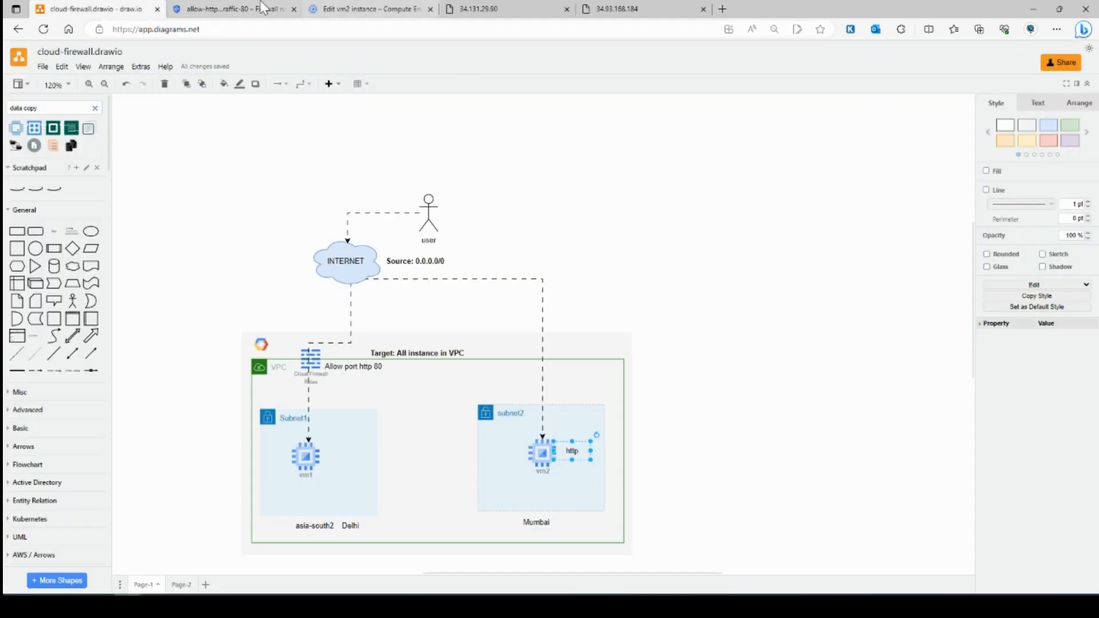
click(391, 268)
click(309, 470)
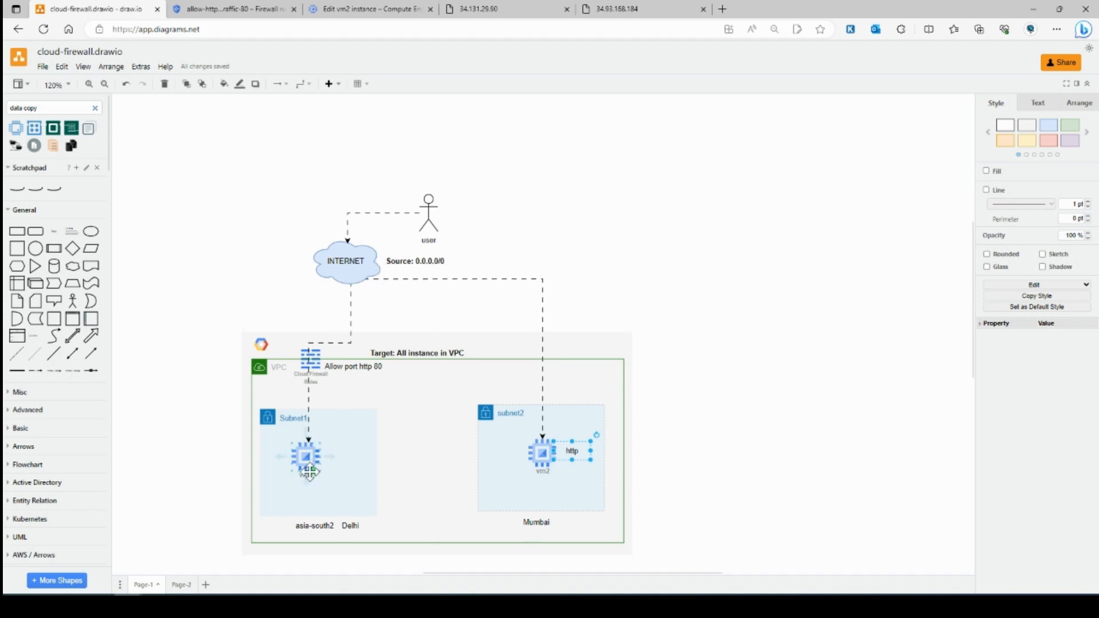
click(324, 430)
click(217, 8)
scroll(296, 293, up, 2)
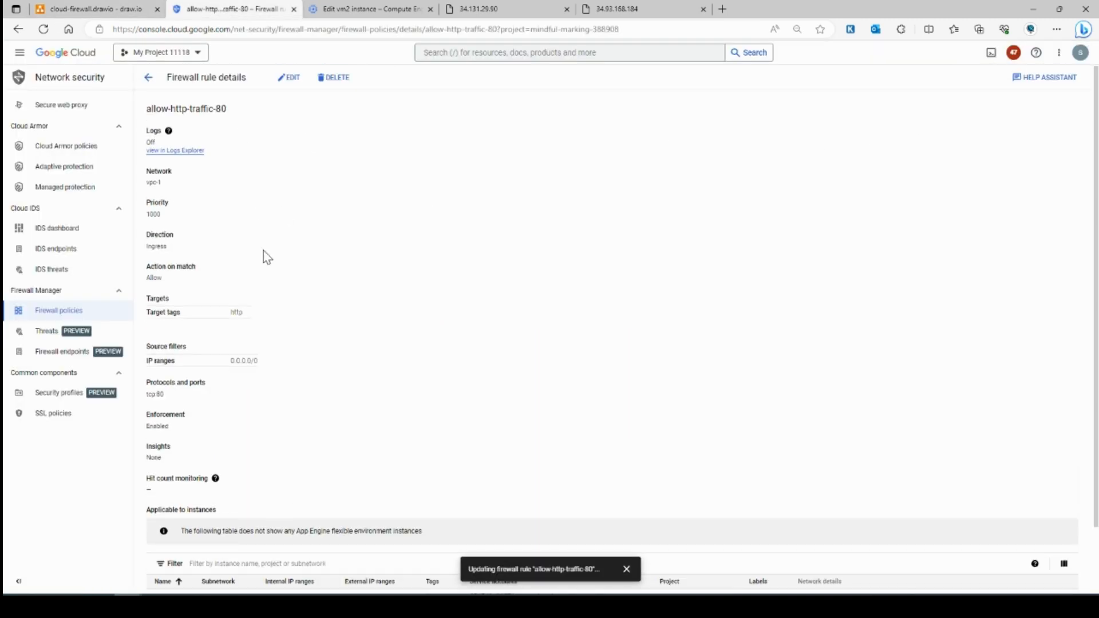
Step: Close the old web pages of vm1 and vm2 and bring up the VM instances list in Compute Engine
click(359, 11)
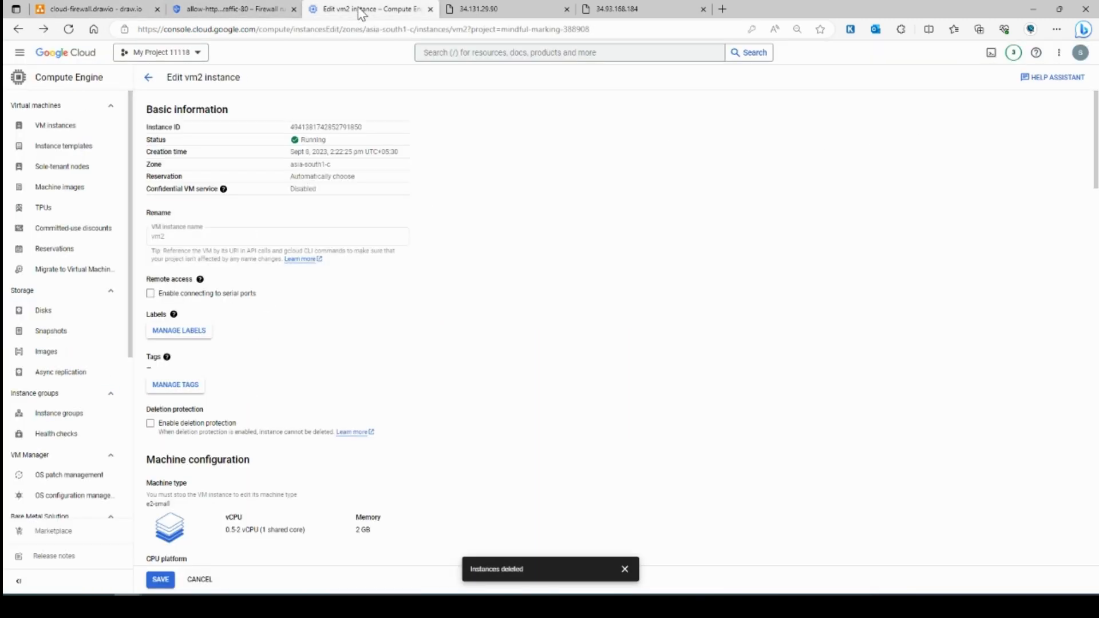
click(500, 8)
click(567, 9)
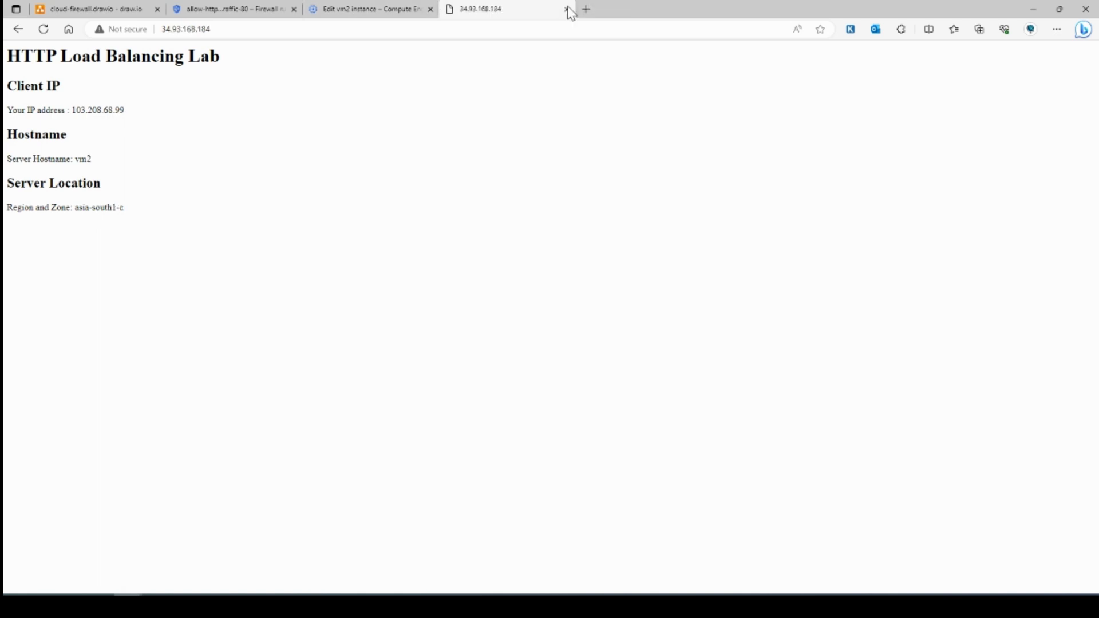
click(568, 10)
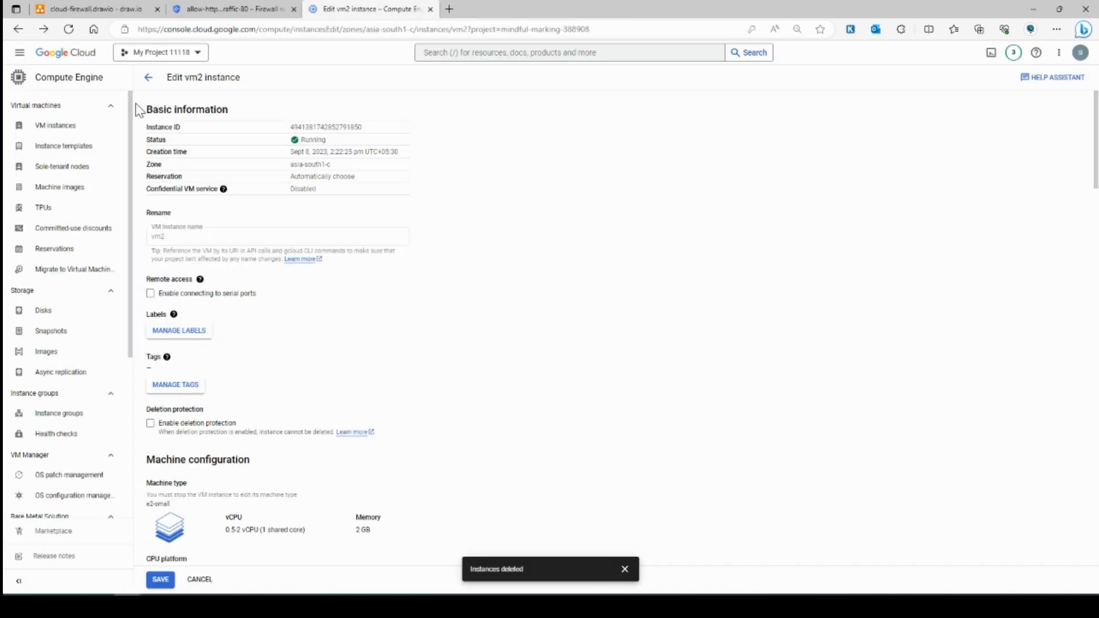
click(55, 126)
click(224, 8)
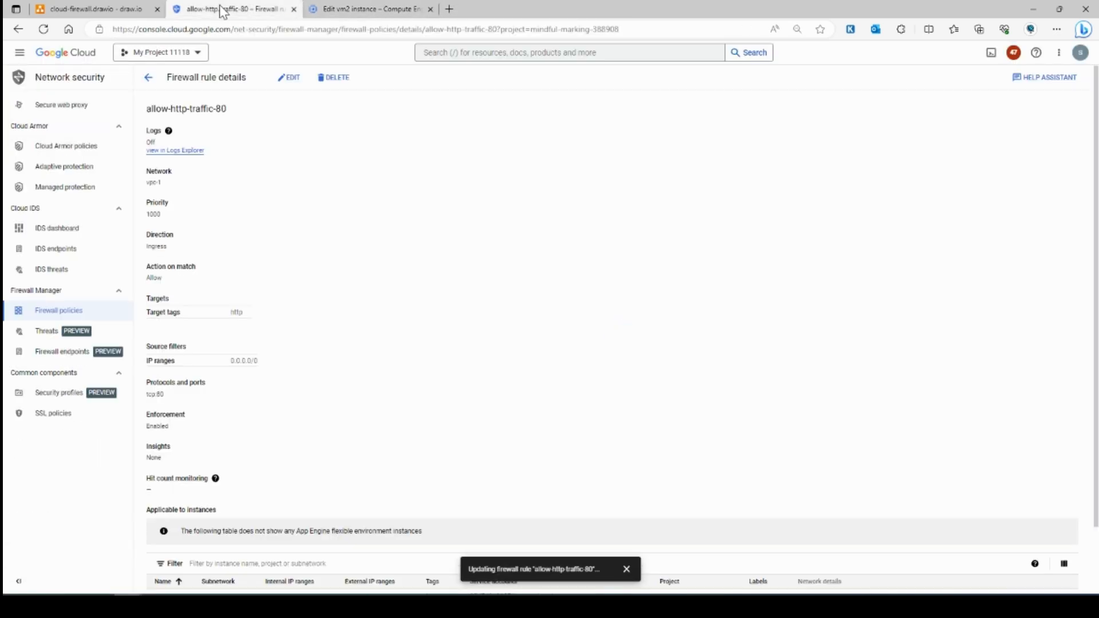
click(364, 8)
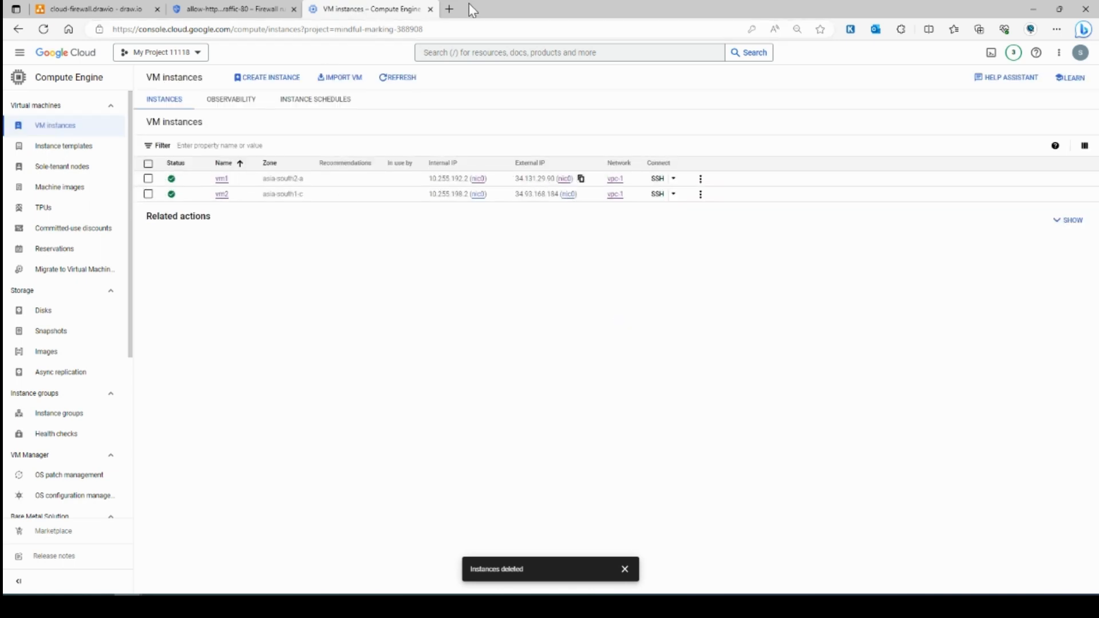
Step: Test HTTP access to vm1 by loading its external IP 34.131.29.90 in a new browser tab
click(452, 10)
text(34.131.29.90)
key(Return)
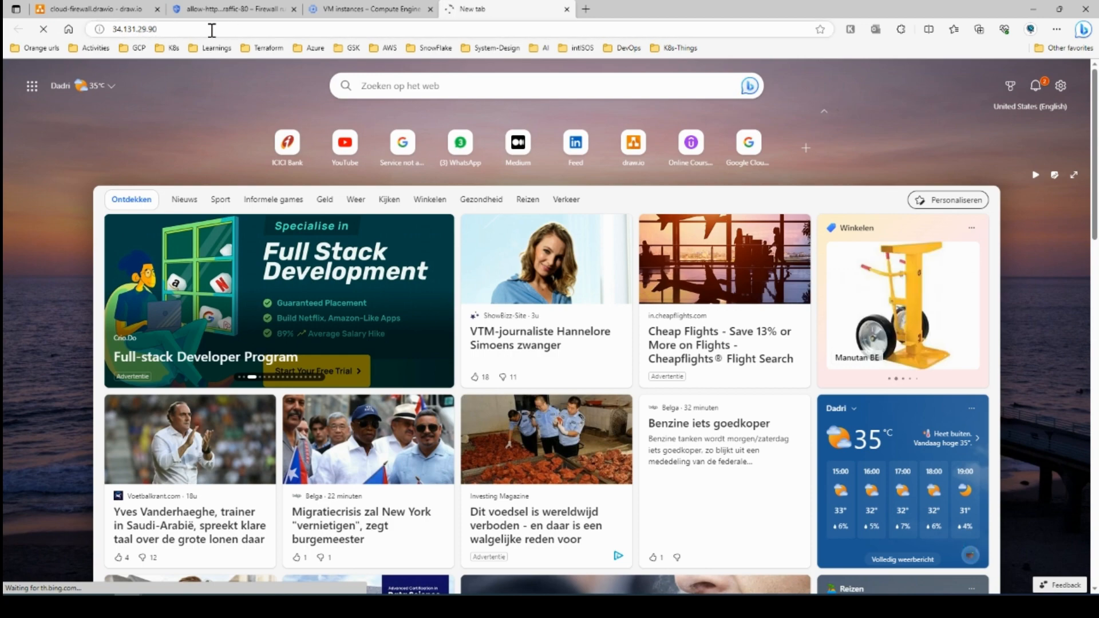
Step: Check the rule's target tag, copy vm2's external IP and load 34.93.168.184 in a new browser tab
click(233, 6)
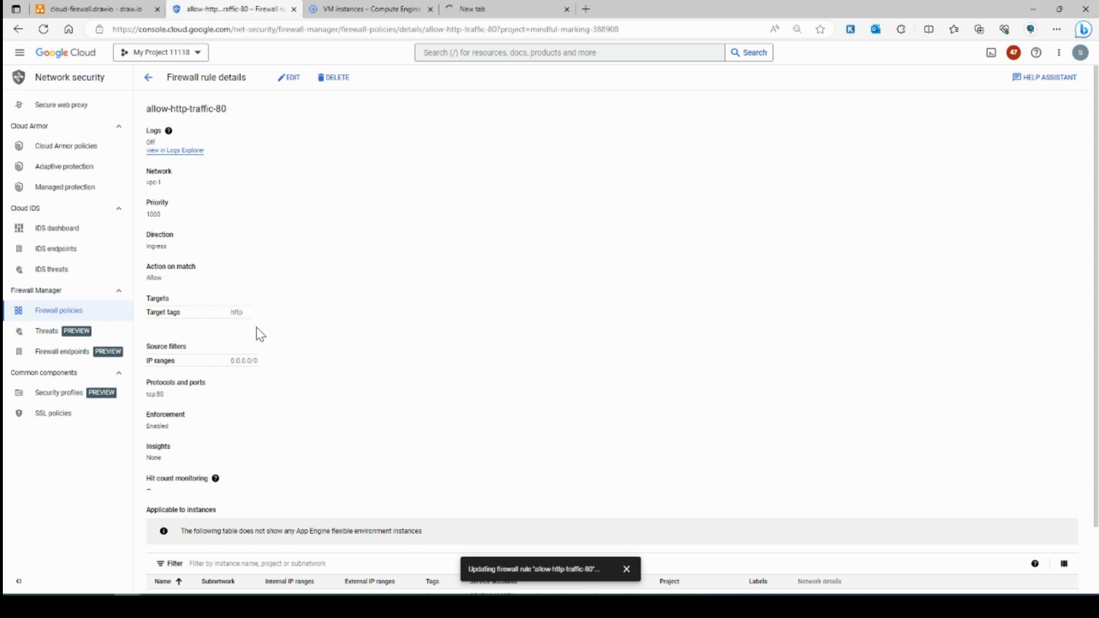
click(367, 8)
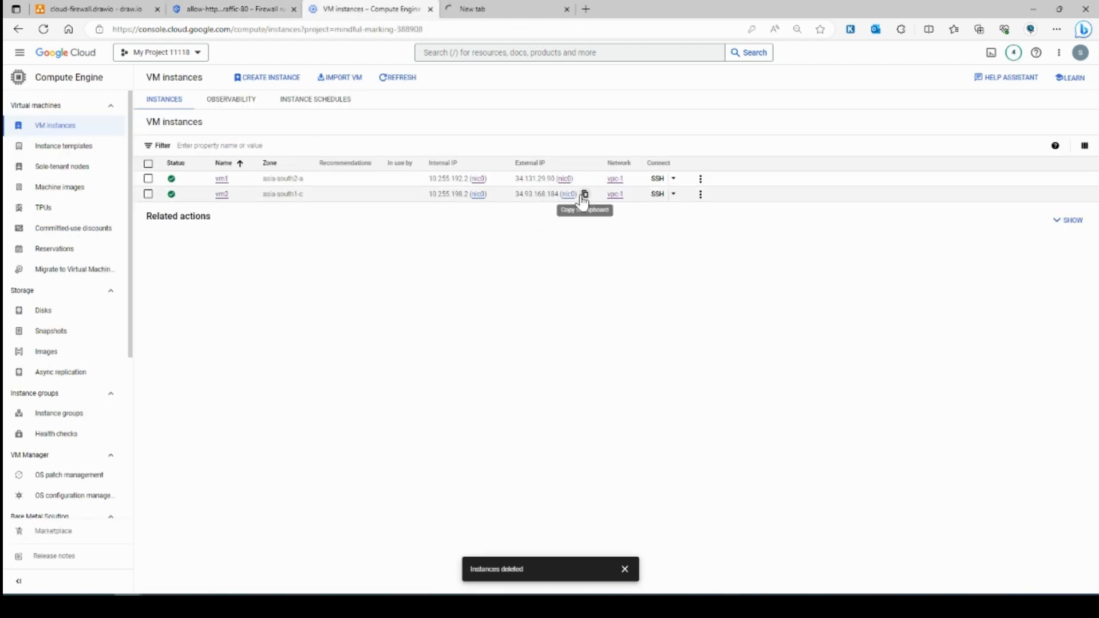
click(585, 195)
click(586, 9)
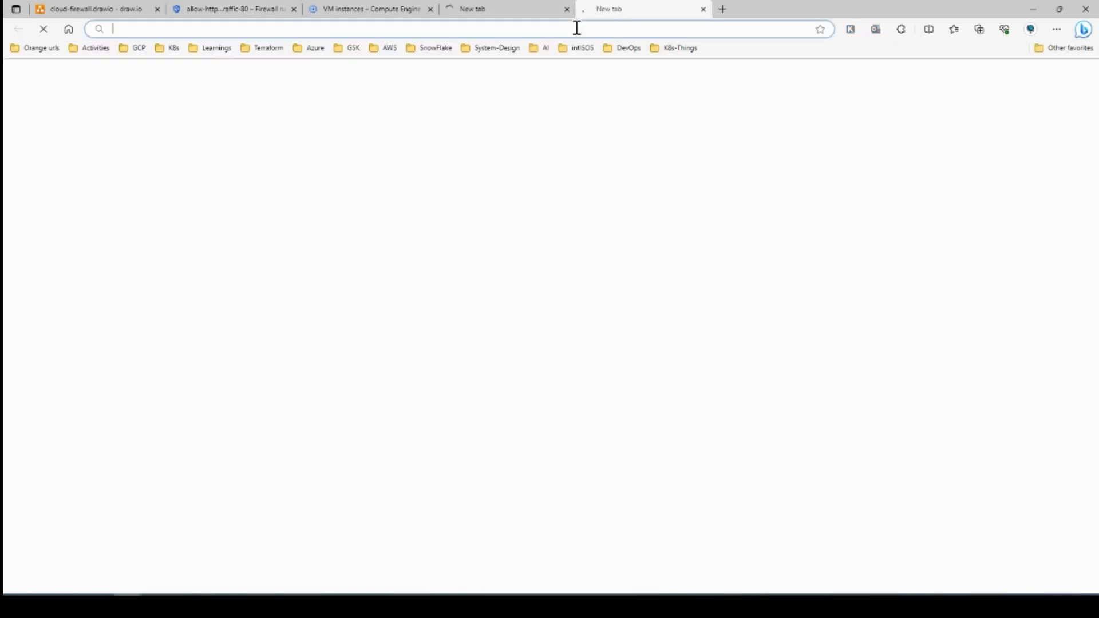
text(34.93.168.184)
key(Return)
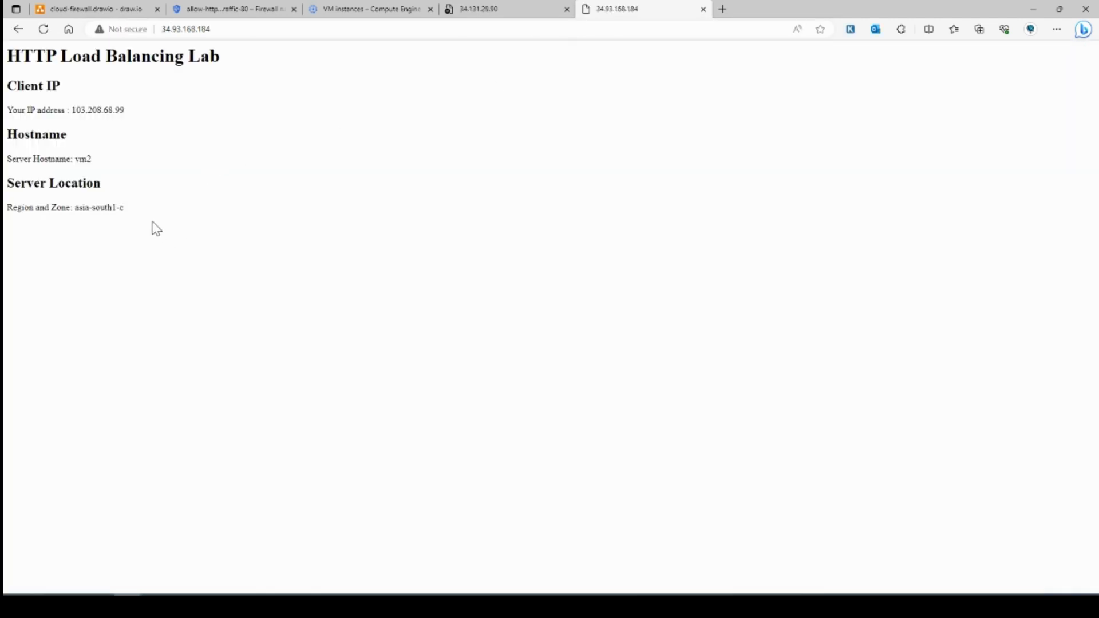
Step: Inspect vm2's web page, return to the firewall rule details, dismiss the notification and close both test pages
drag(155, 229, 172, 52)
click(172, 193)
click(229, 9)
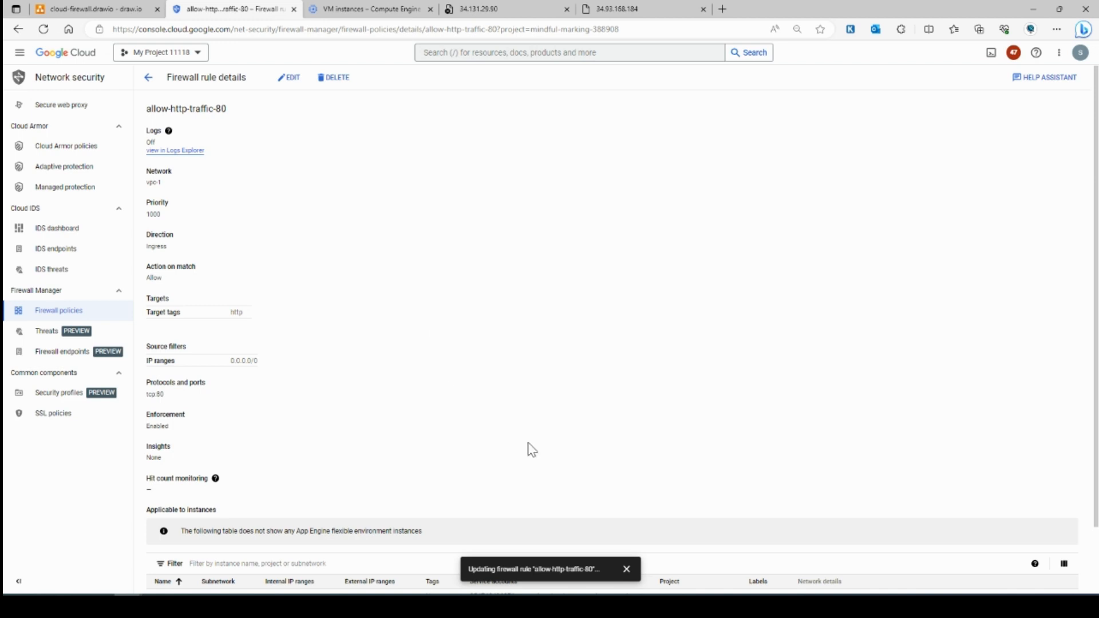
click(629, 581)
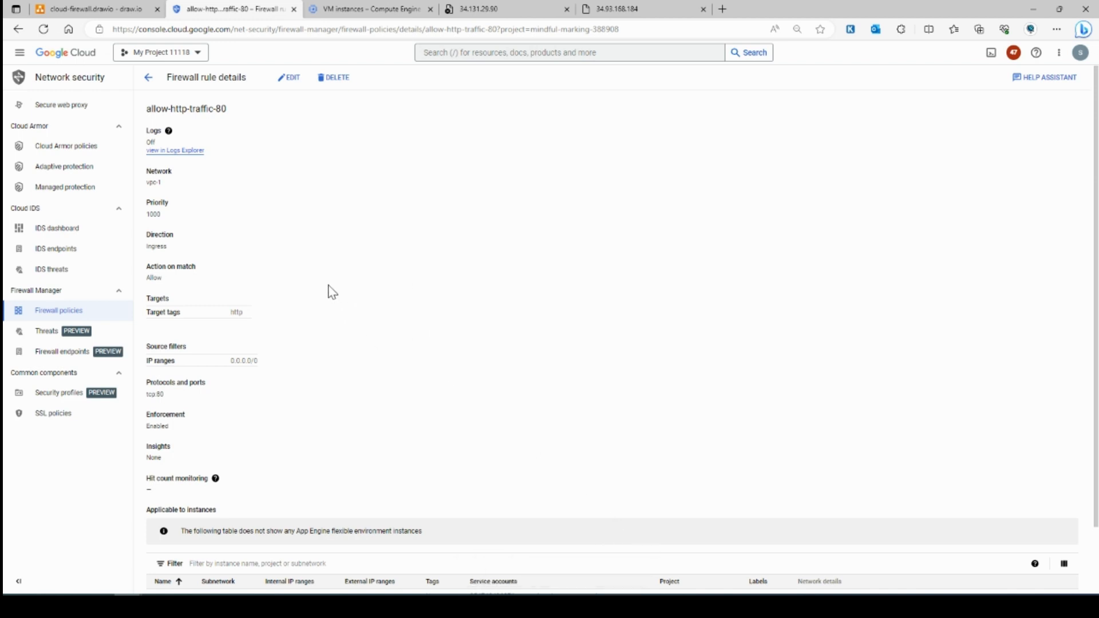
click(568, 9)
click(567, 9)
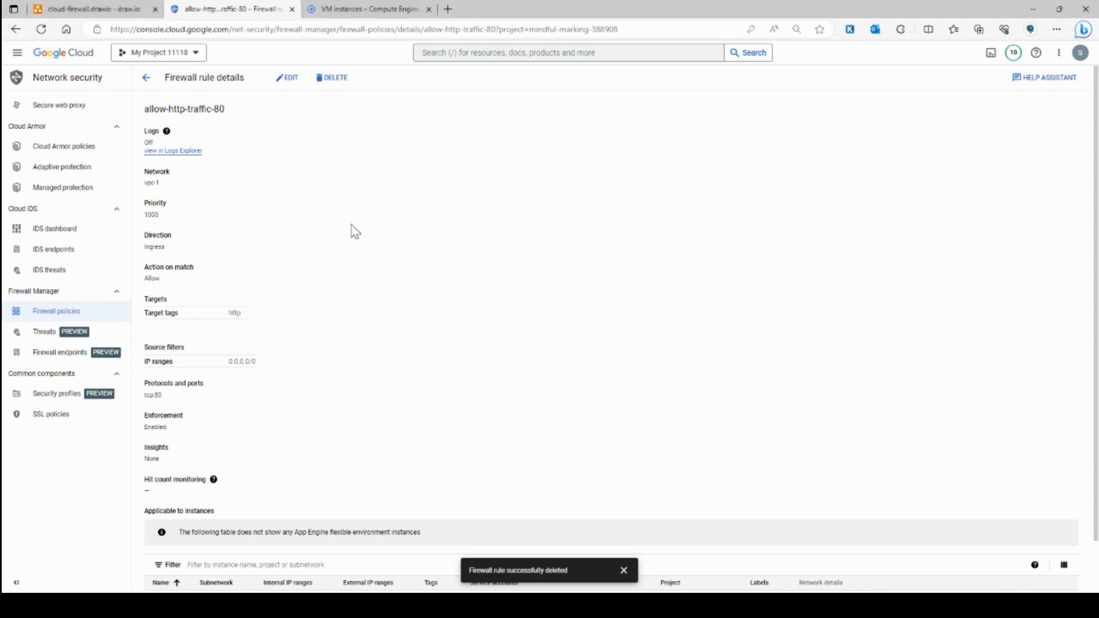
Step: Switch to the cloud-firewall draw.io diagram and delete the dashed connector running from INTERNET through the firewall to vm1
click(86, 10)
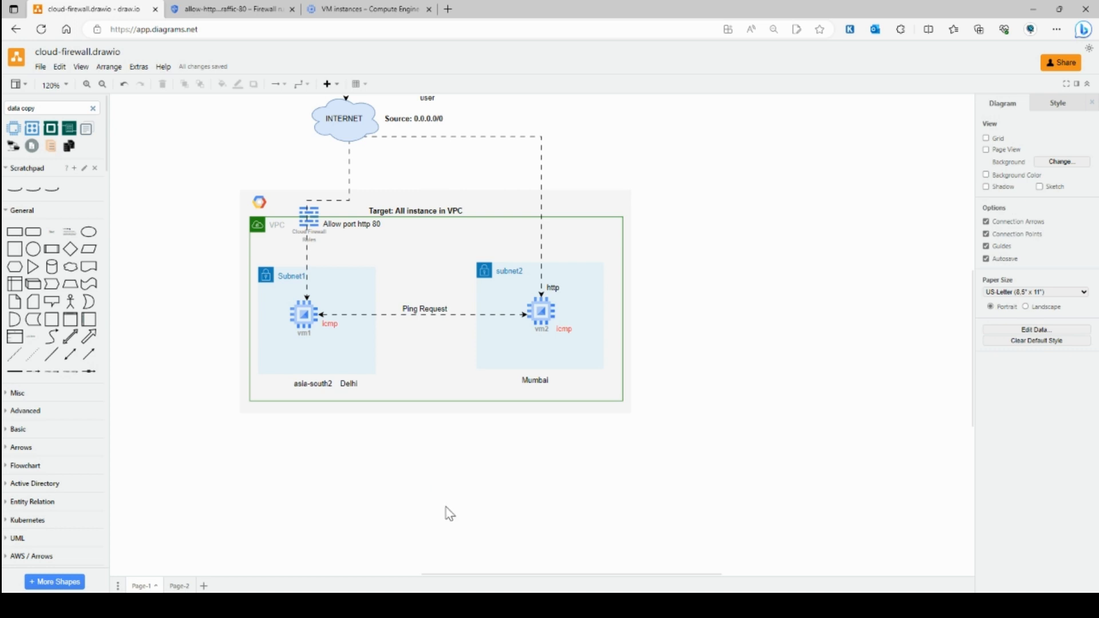
scroll(407, 456, up, 1)
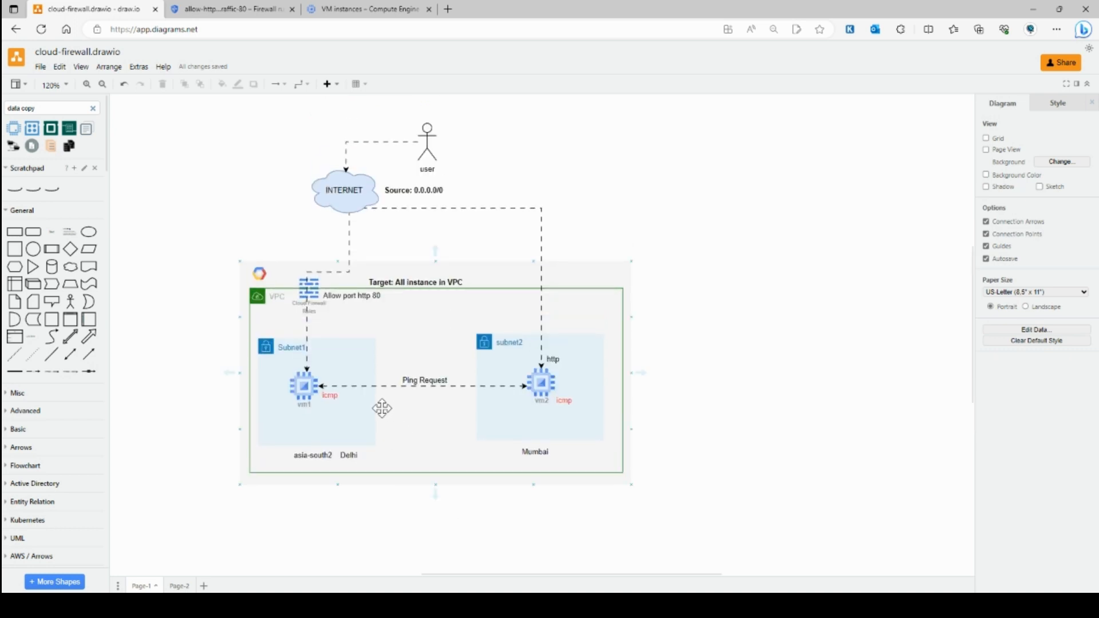
click(338, 403)
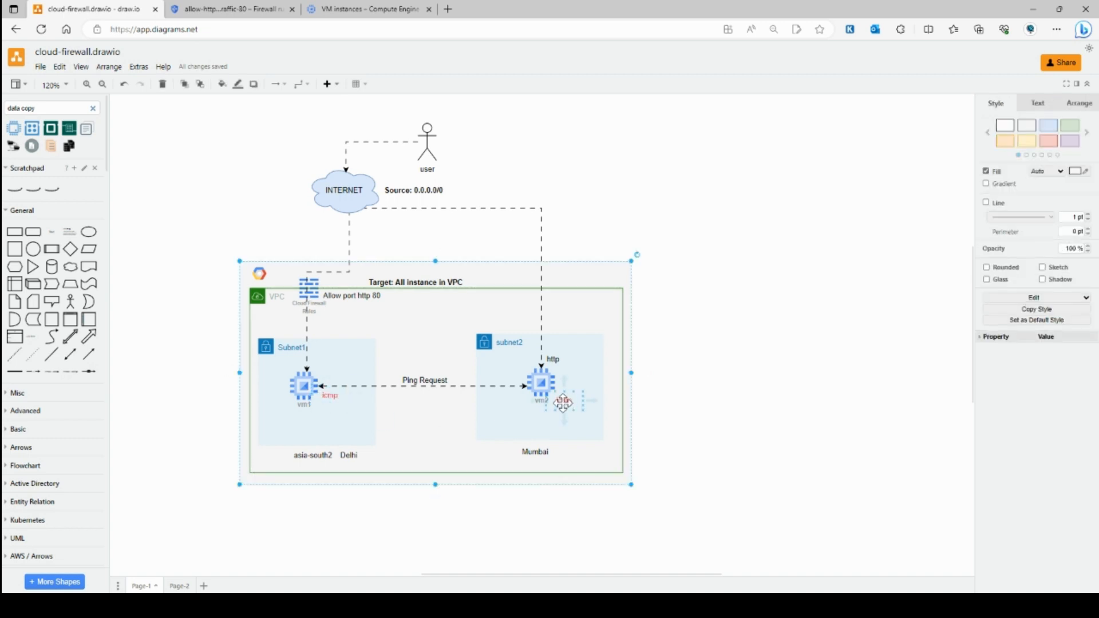
click(308, 289)
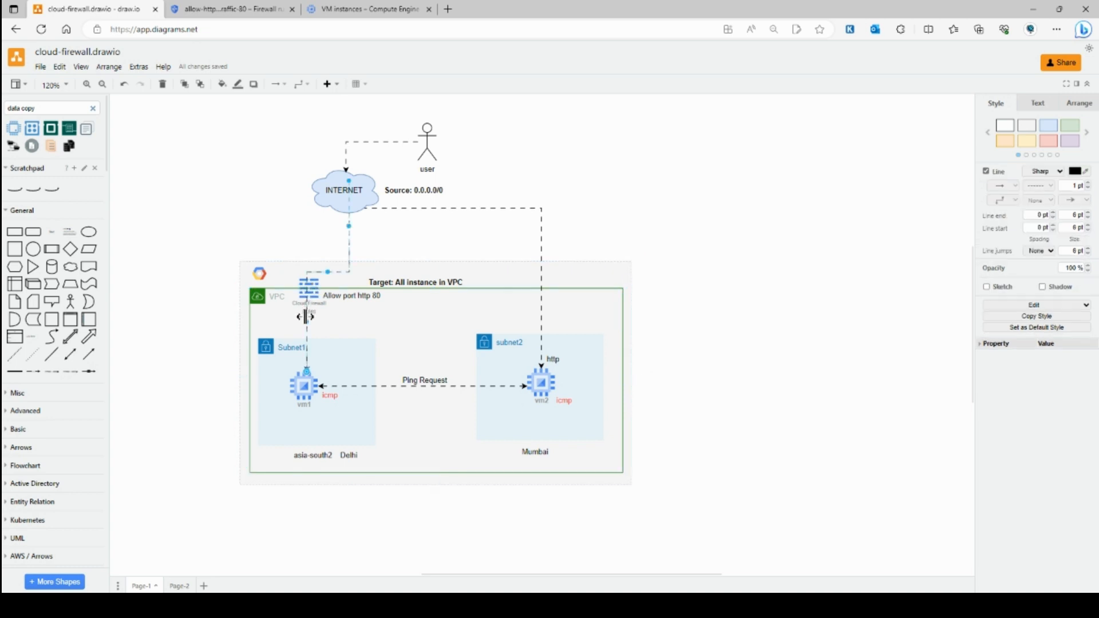
key(Delete)
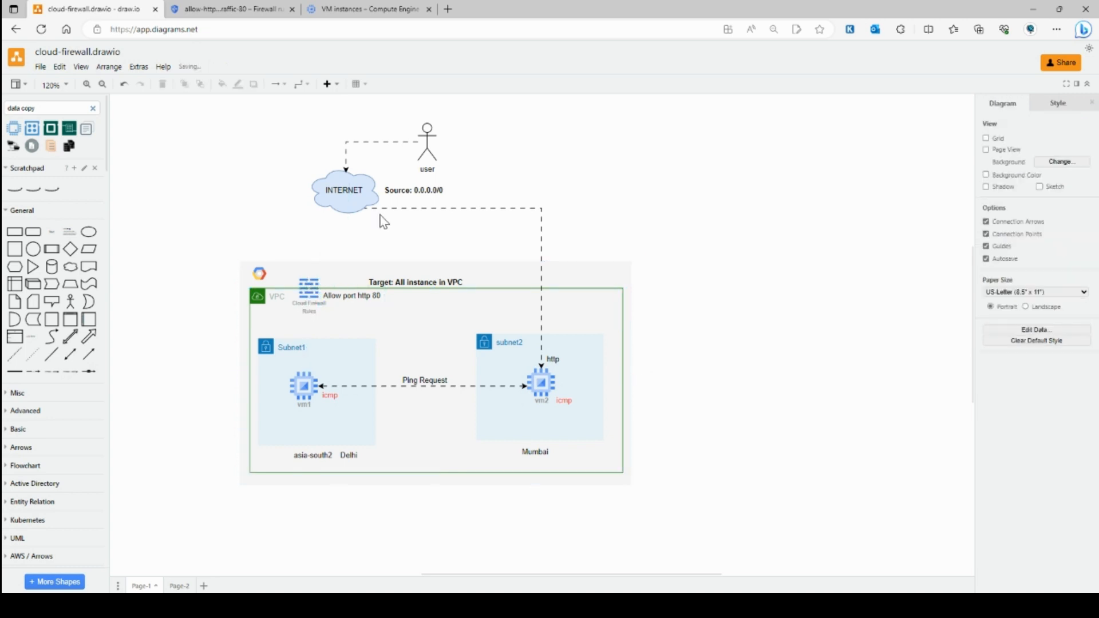
Step: Change the diagram's target label above the VPC to read "Target: tags:http"
click(439, 282)
double_click(439, 282)
click(428, 283)
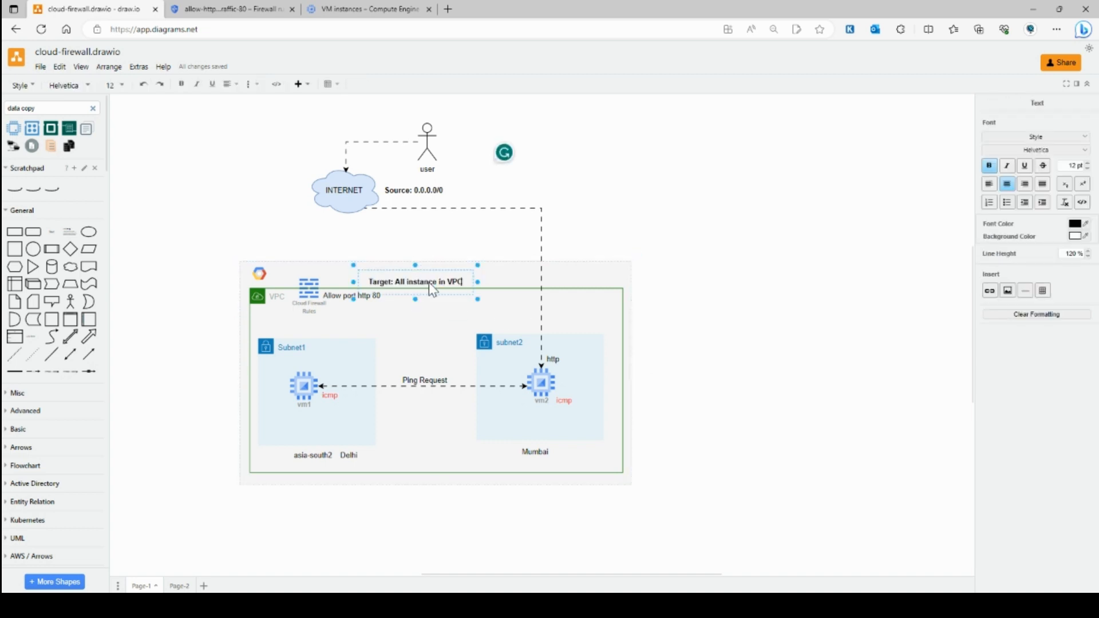
key(BackSpace)
key(BackSpace)
key(BackSpace)
key(BackSpace)
key(BackSpace)
key(BackSpace)
key(BackSpace)
key(BackSpace)
key(BackSpace)
key(BackSpace)
key(BackSpace)
key(BackSpace)
key(BackSpace)
key(BackSpace)
key(BackSpace)
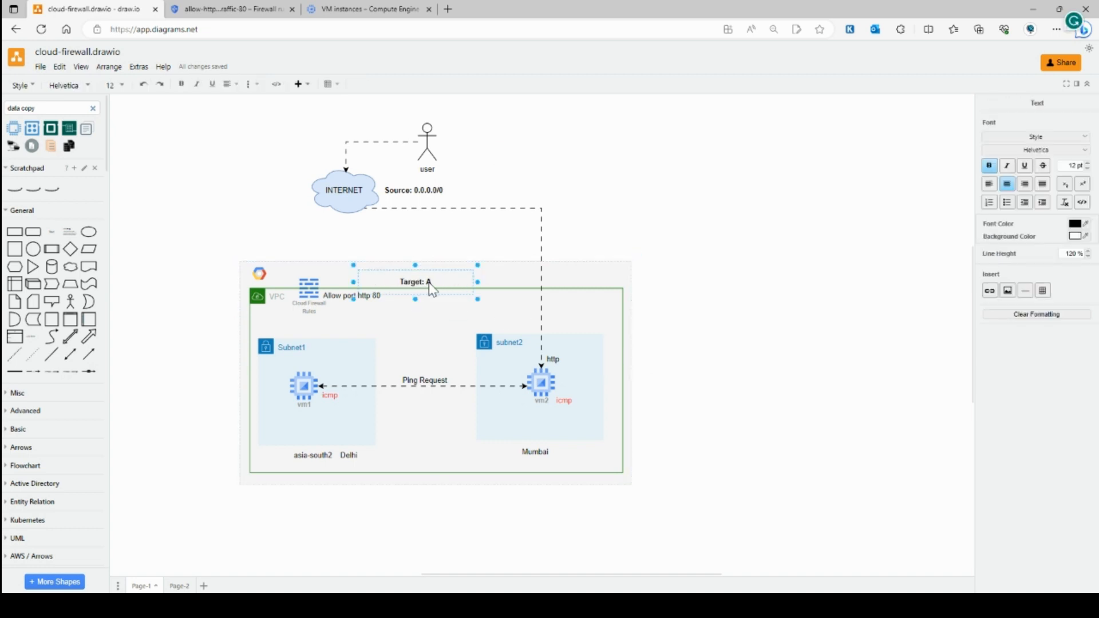
text(tags:http)
click(624, 247)
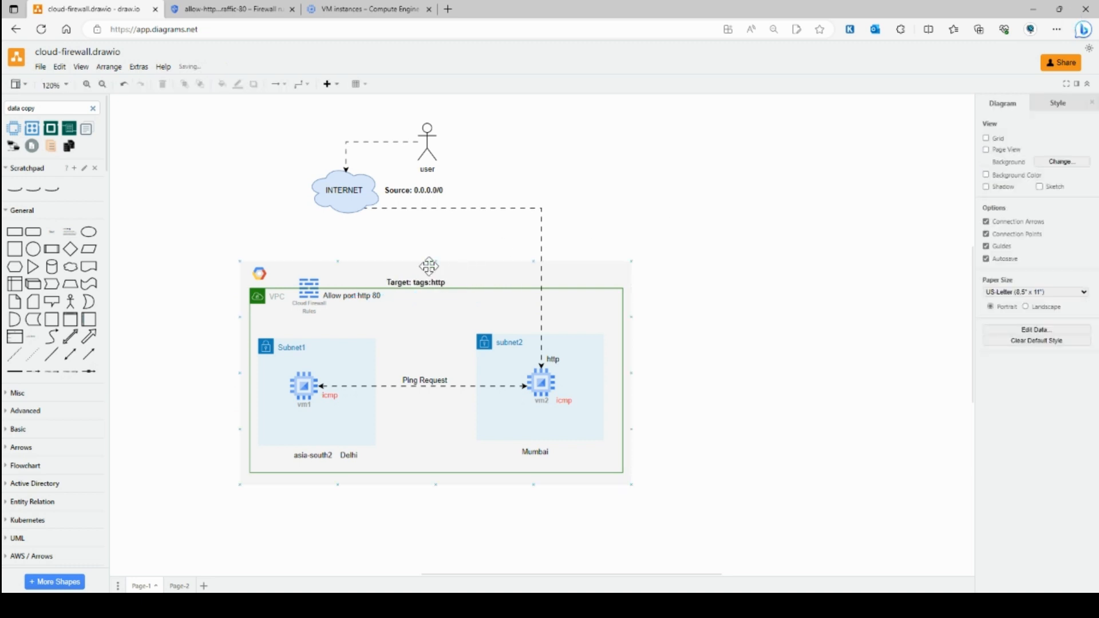
Step: Undo the accidental move and shift the "Target: tags:http" label directly above "Allow port http 80"
drag(418, 283, 390, 278)
key(ctrl+z)
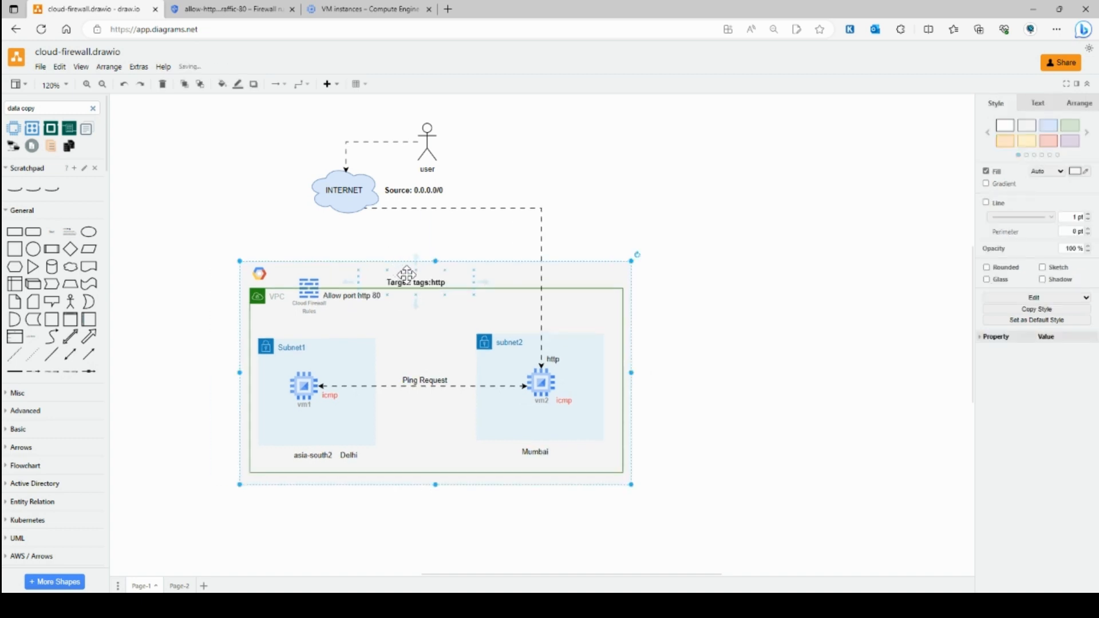
click(408, 280)
drag(415, 283, 372, 291)
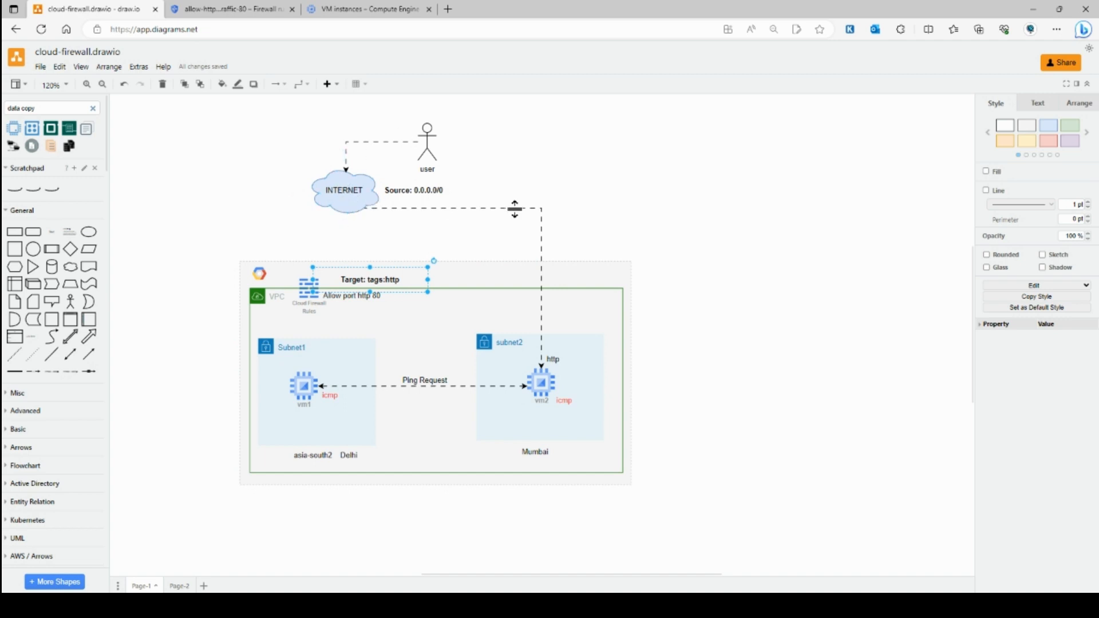
click(825, 482)
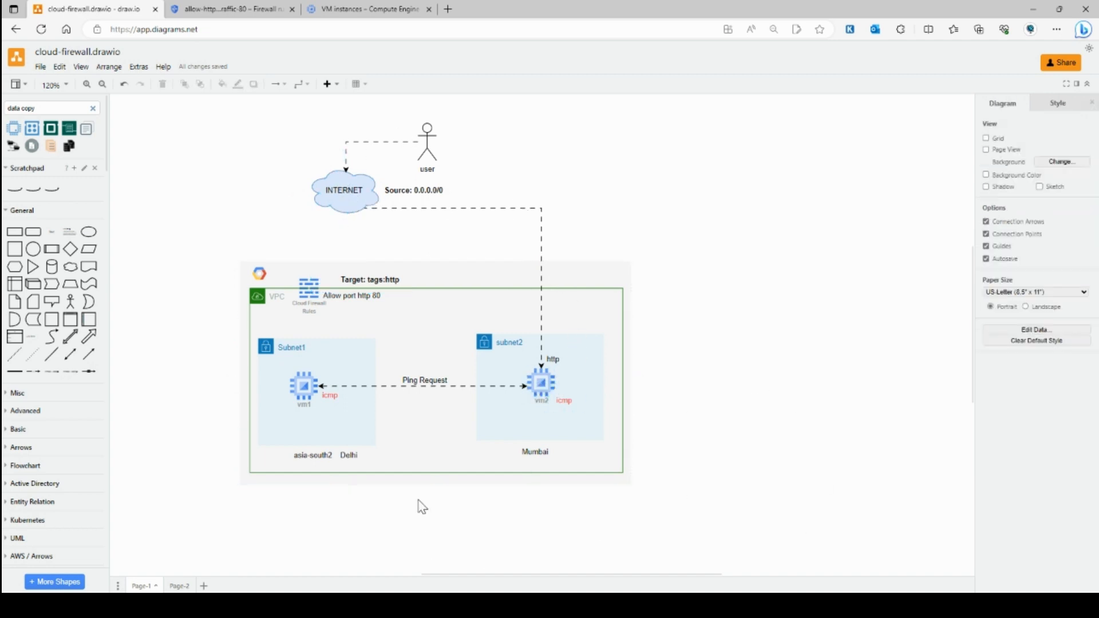
click(302, 386)
click(541, 380)
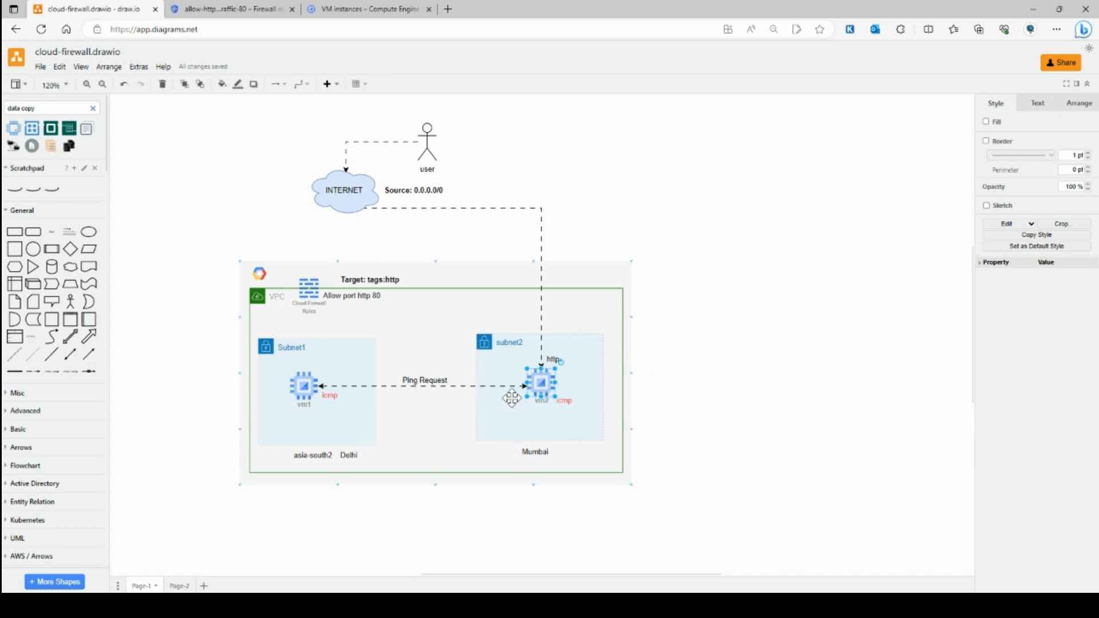
Step: Switch to the Compute Engine VM instances, open vm1's details and examine its network tags by searching the page for "tag"
click(350, 8)
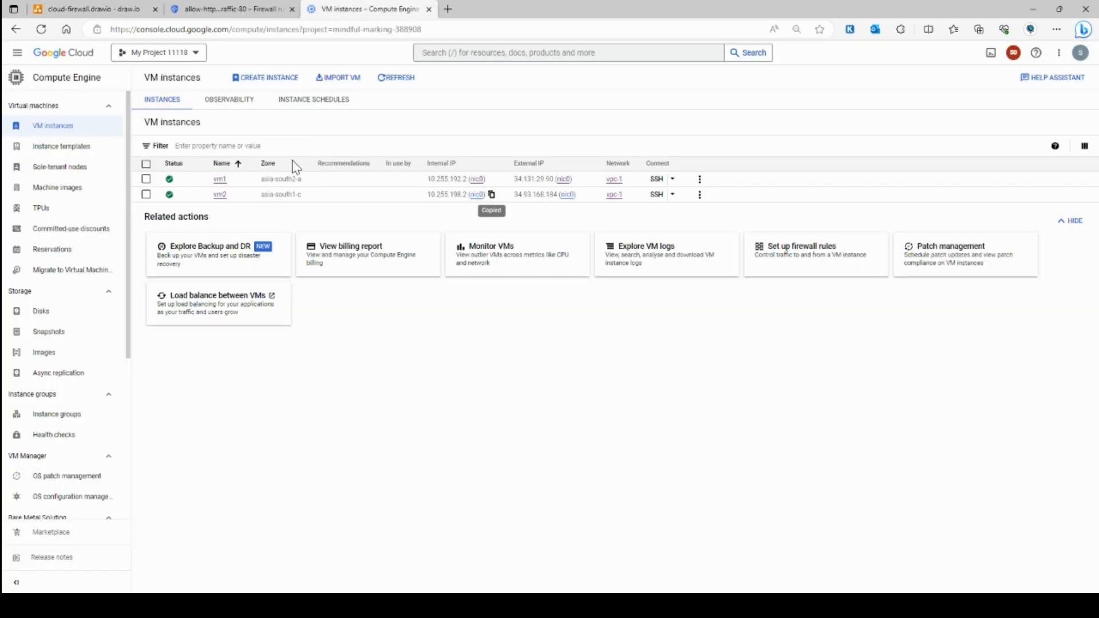
click(220, 180)
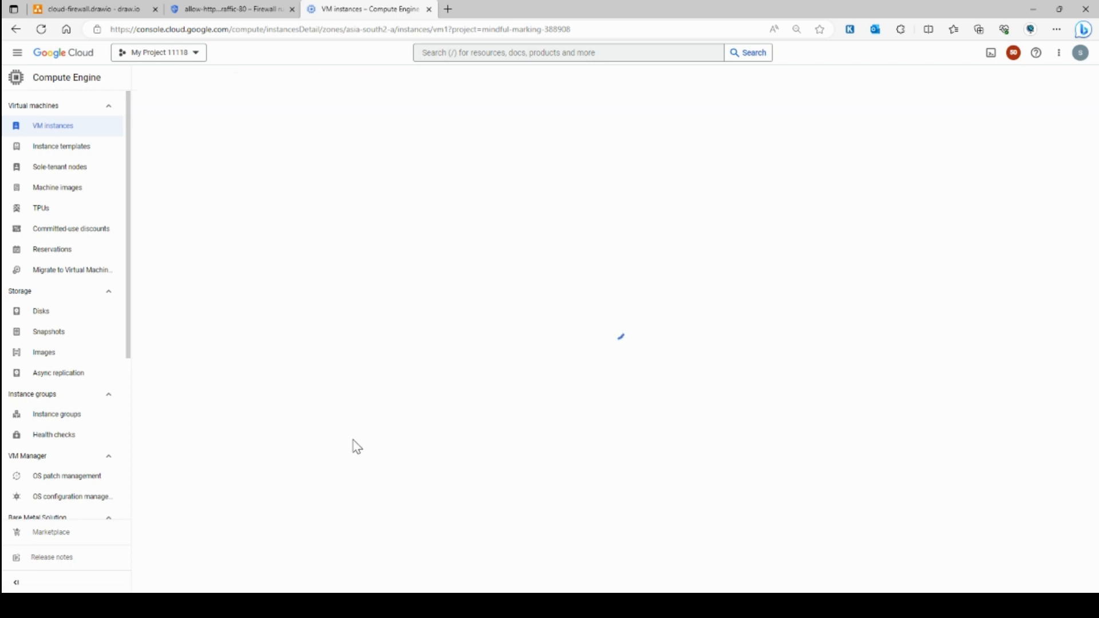
scroll(346, 383, down, 7)
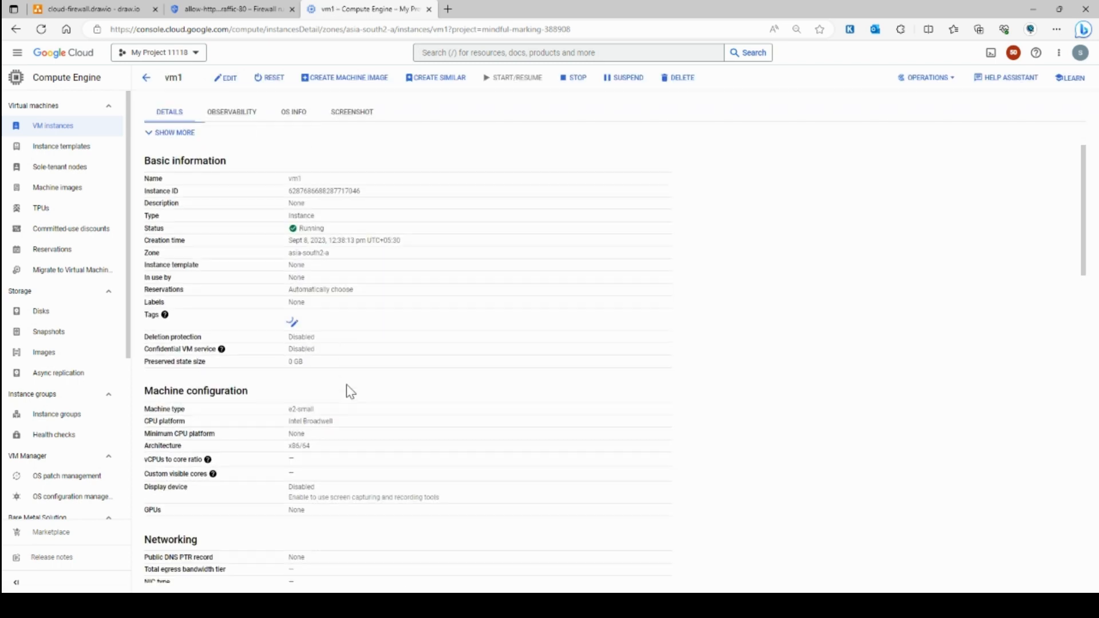
scroll(369, 378, down, 7)
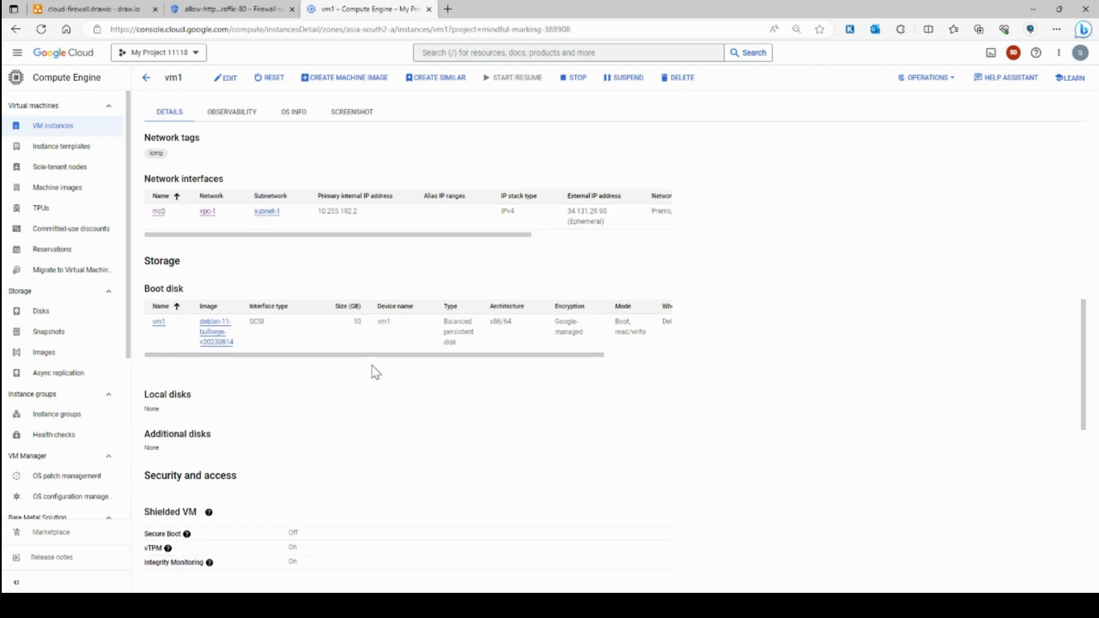
scroll(376, 372, down, 5)
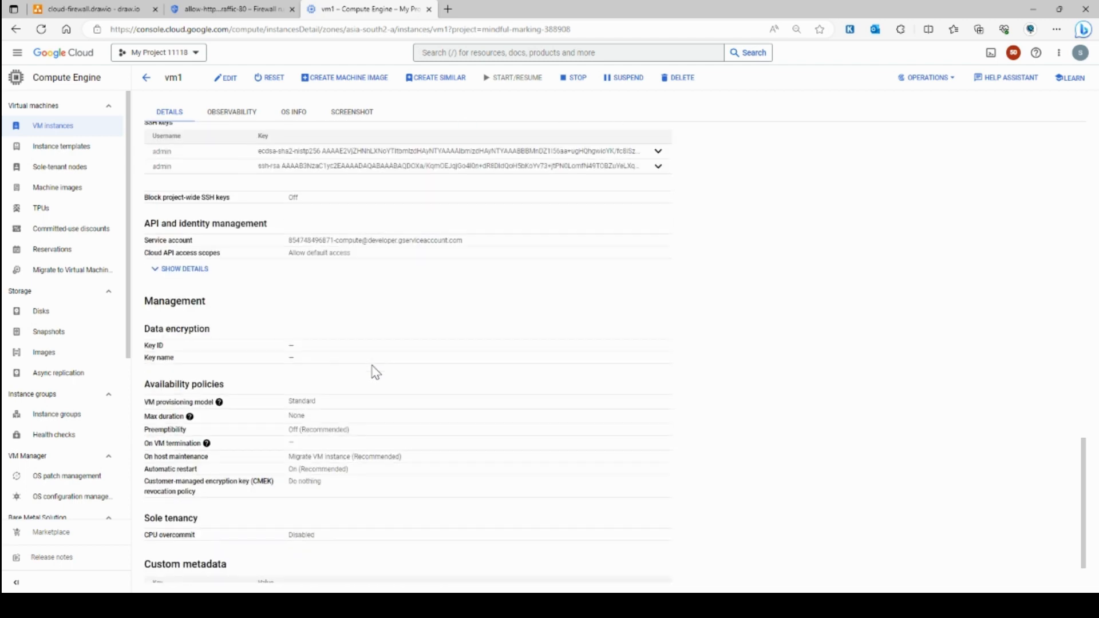
scroll(375, 372, down, 1)
key(ctrl+f)
text(tag)
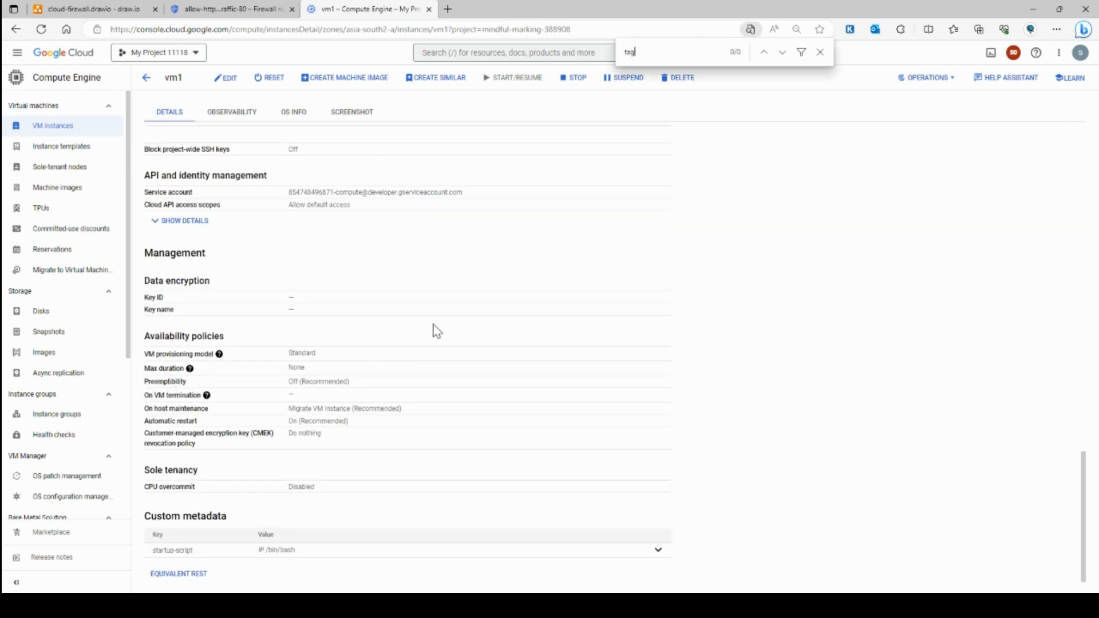
key(Return)
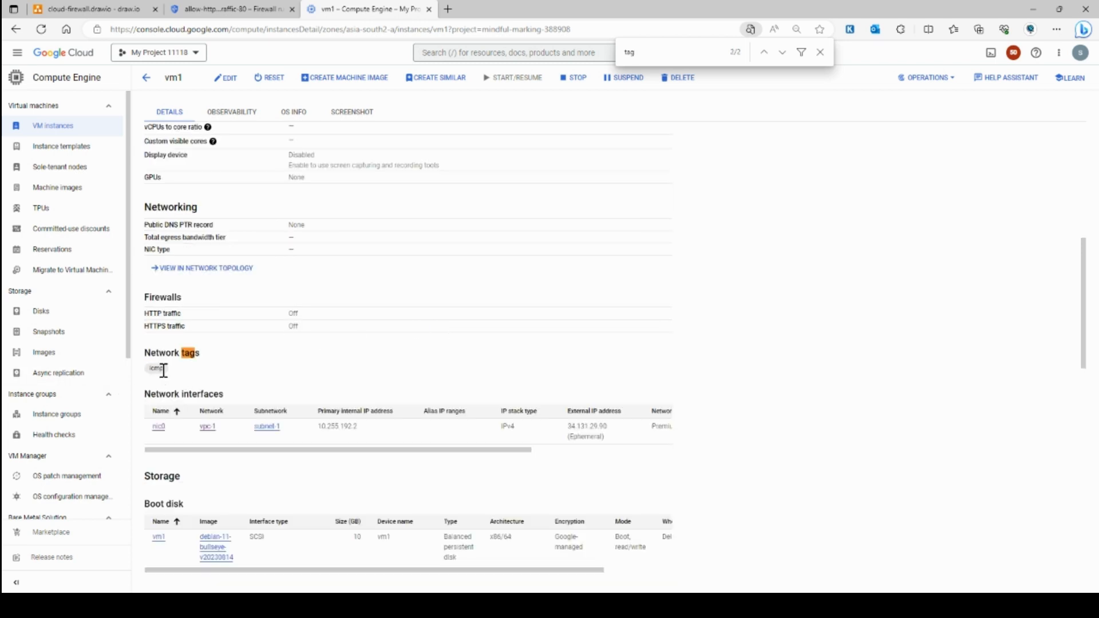
click(252, 374)
scroll(218, 371, up, 7)
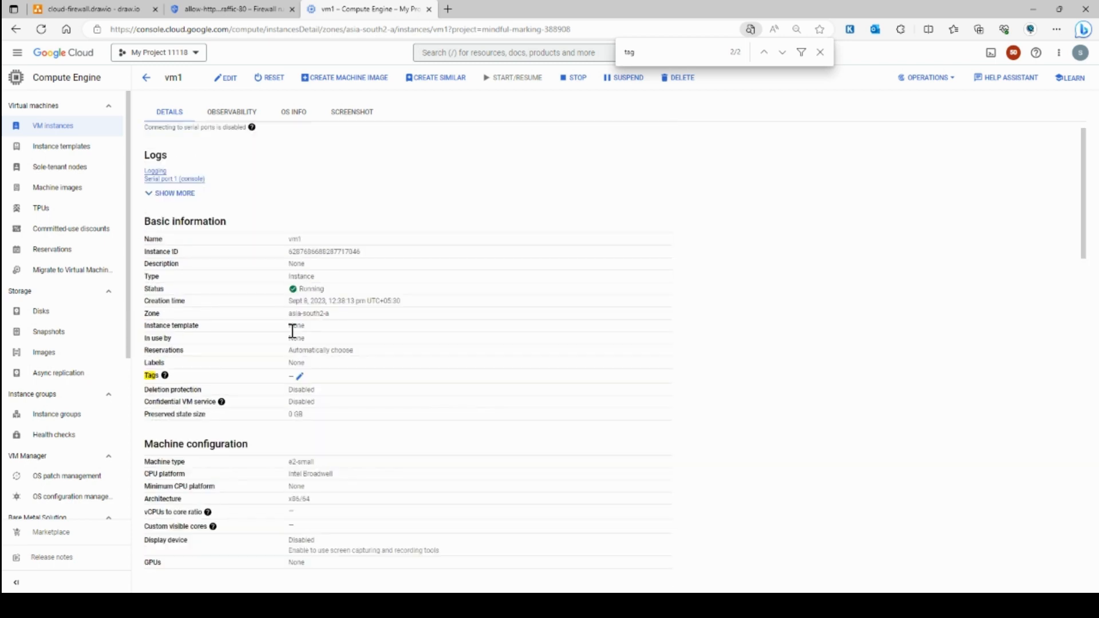
Step: Open vm2's details from the VM instances list and examine its network tags using the "tag" page search
click(92, 129)
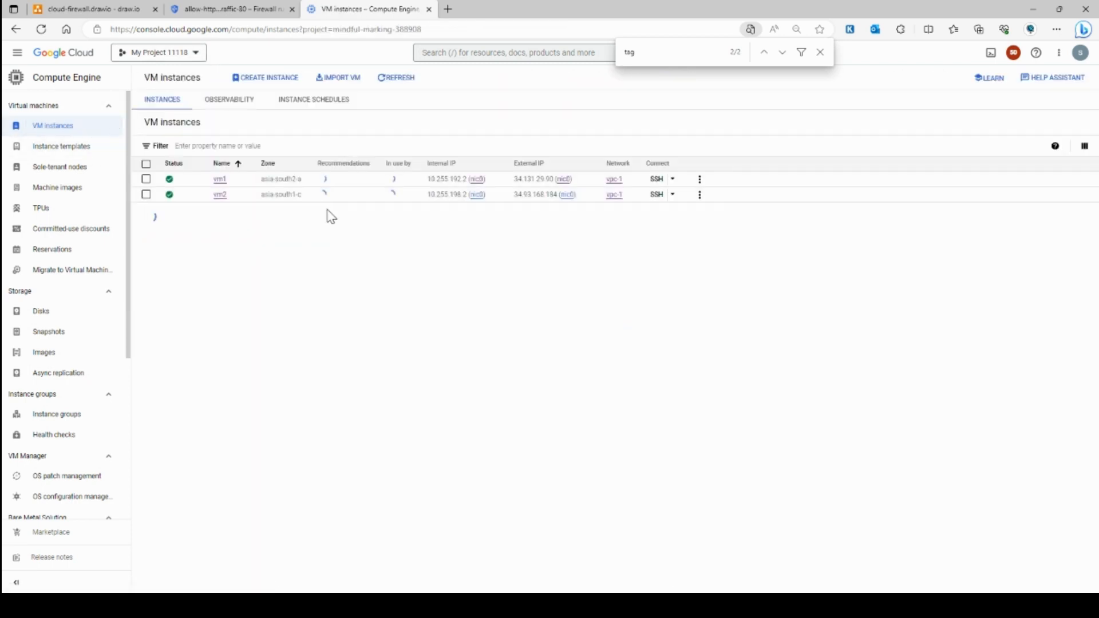
click(220, 195)
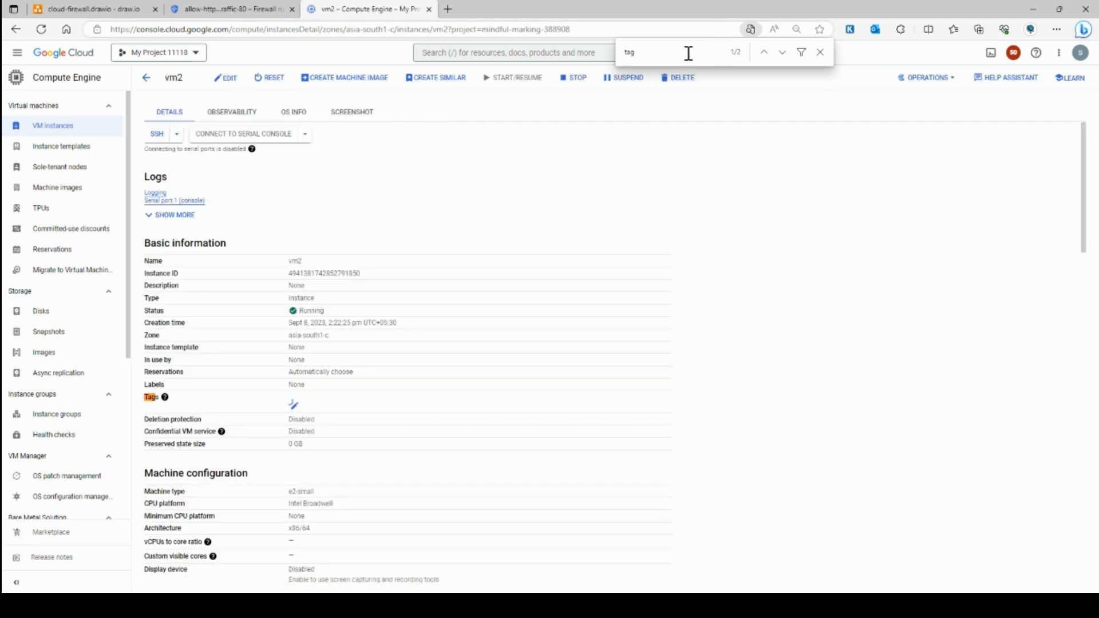
key(Return)
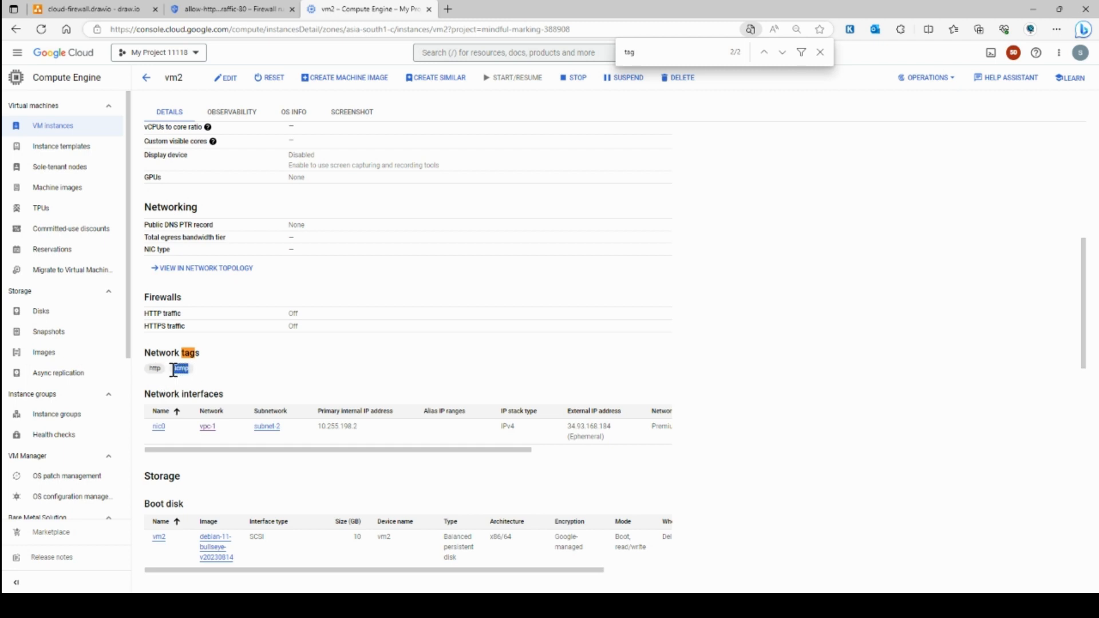
click(285, 379)
Step: Leave the HTTP firewall rule's details, open the vpc-1 network's firewalls and start adding a firewall rule
click(239, 12)
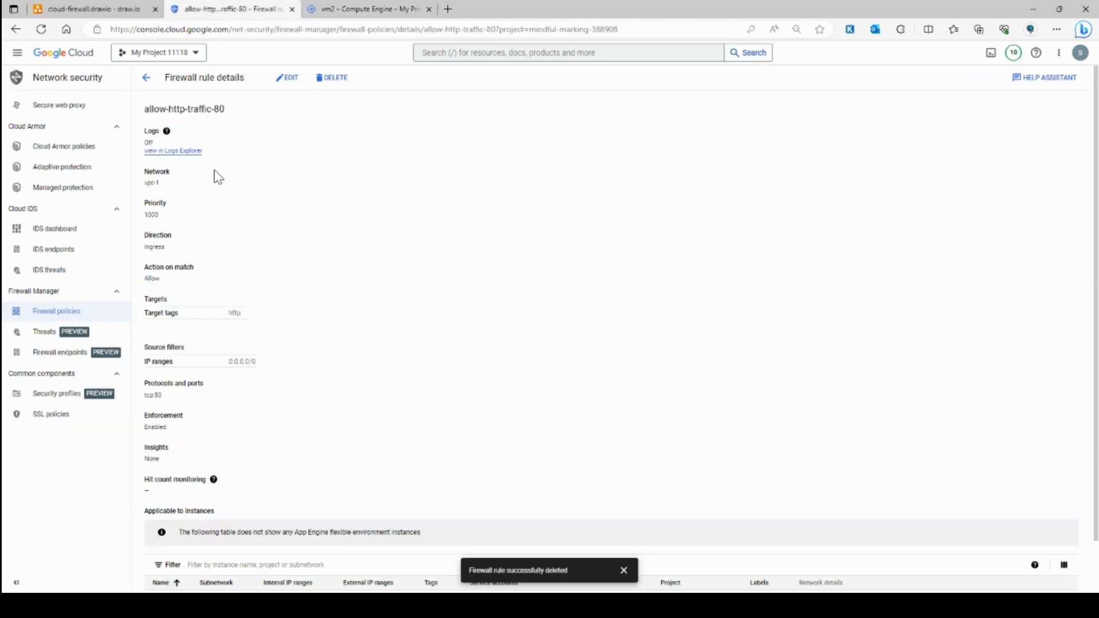
click(147, 78)
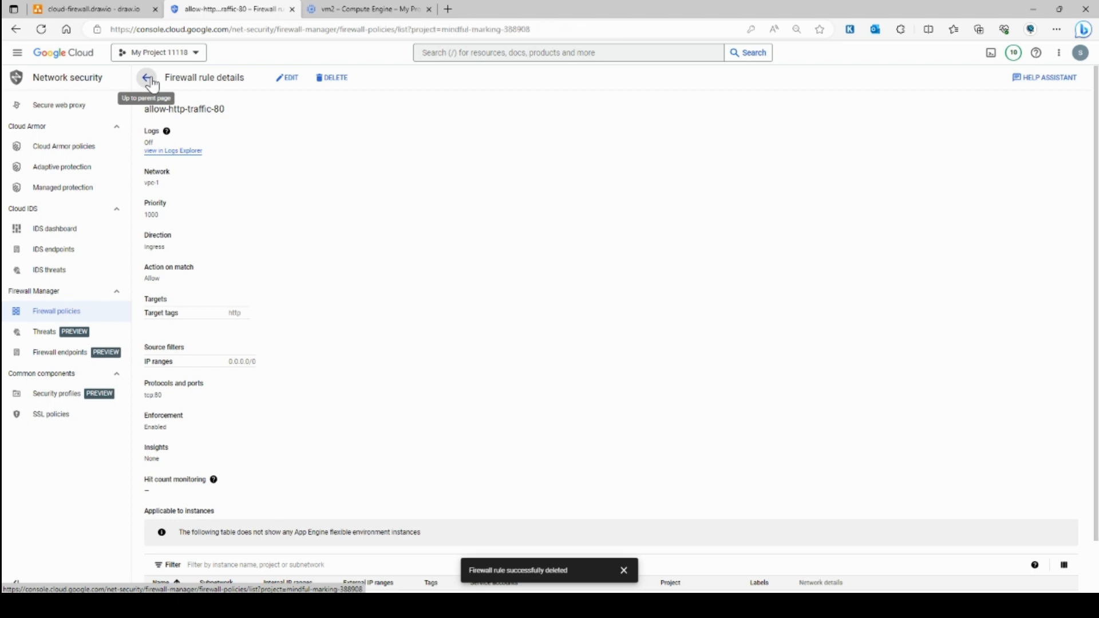
click(16, 55)
mouse_move(123, 343)
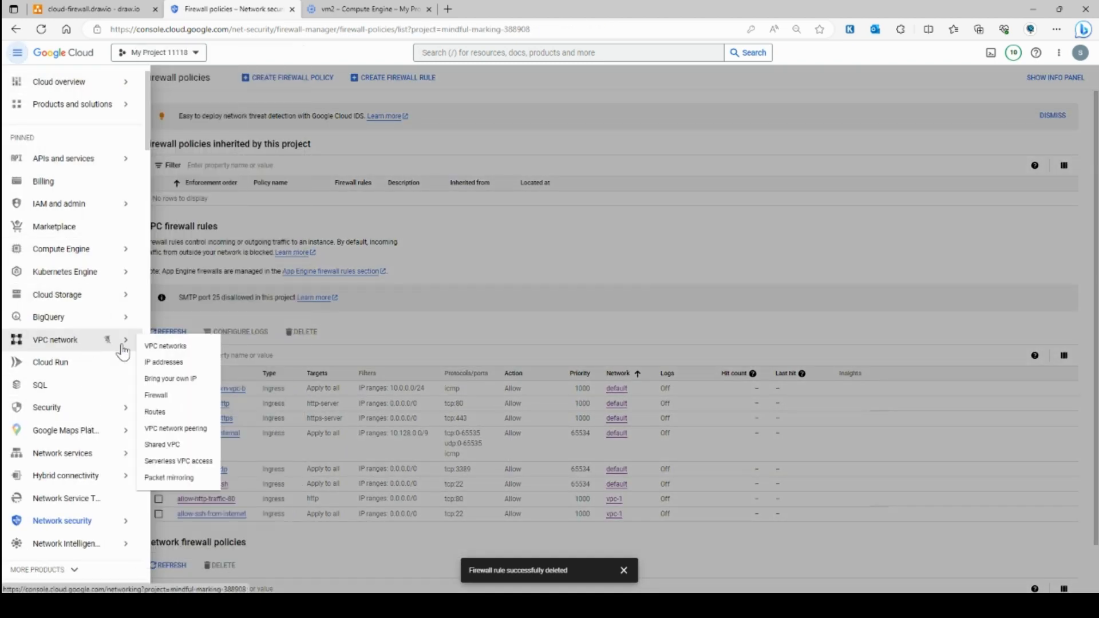
click(178, 352)
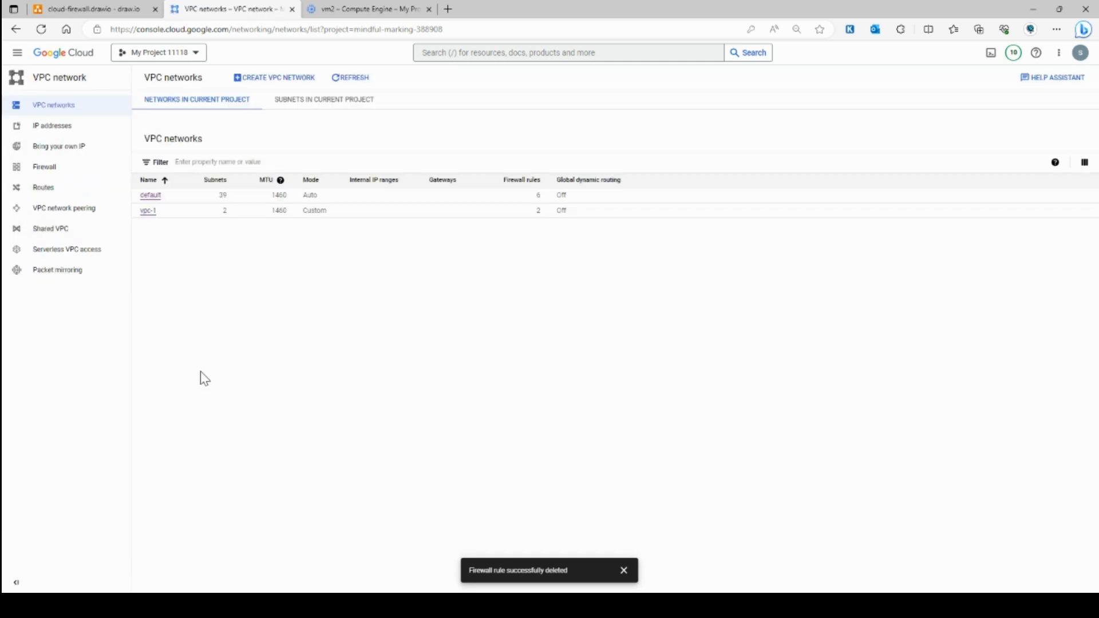
click(146, 244)
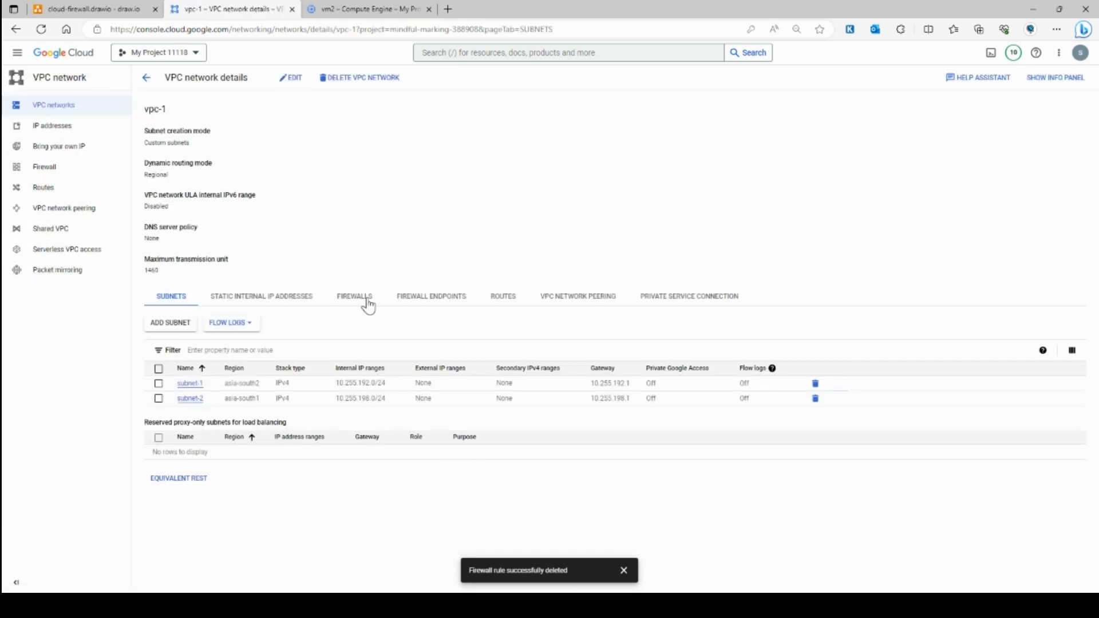
click(369, 305)
click(181, 323)
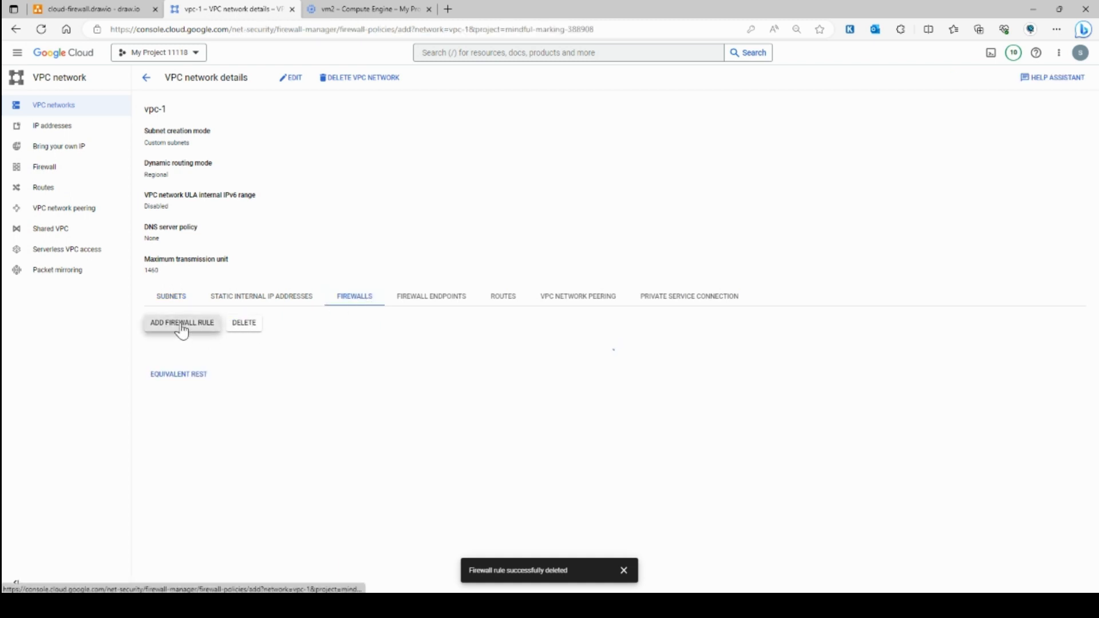
Step: Name the new firewall rule allow-icmp-vm1-to-vm2, leaving its description empty
click(181, 147)
text(allow)
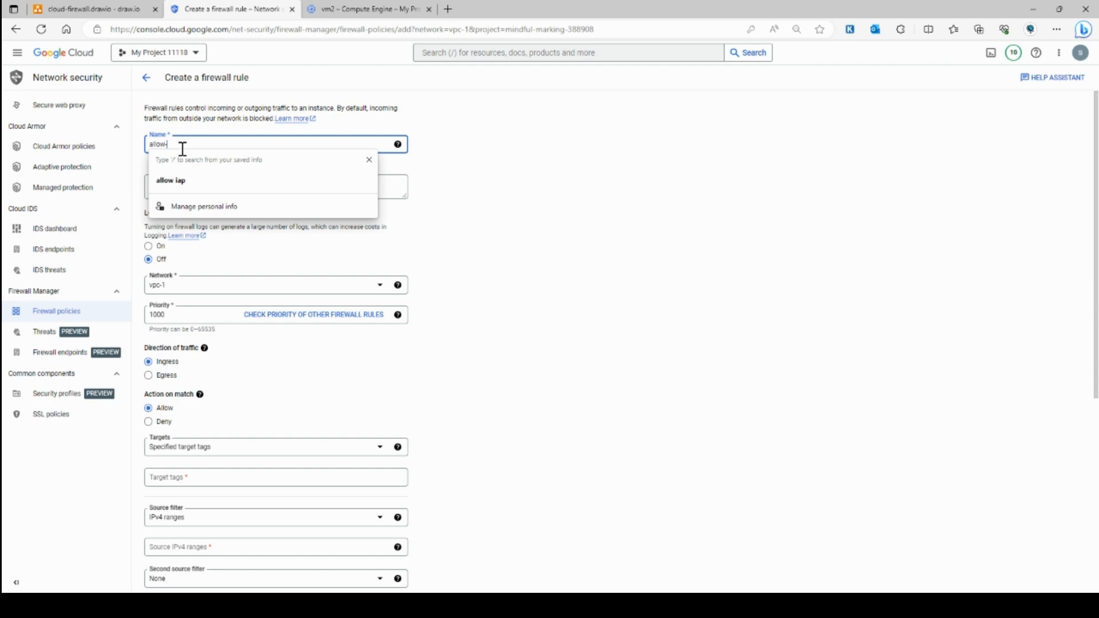
text(-icmp)
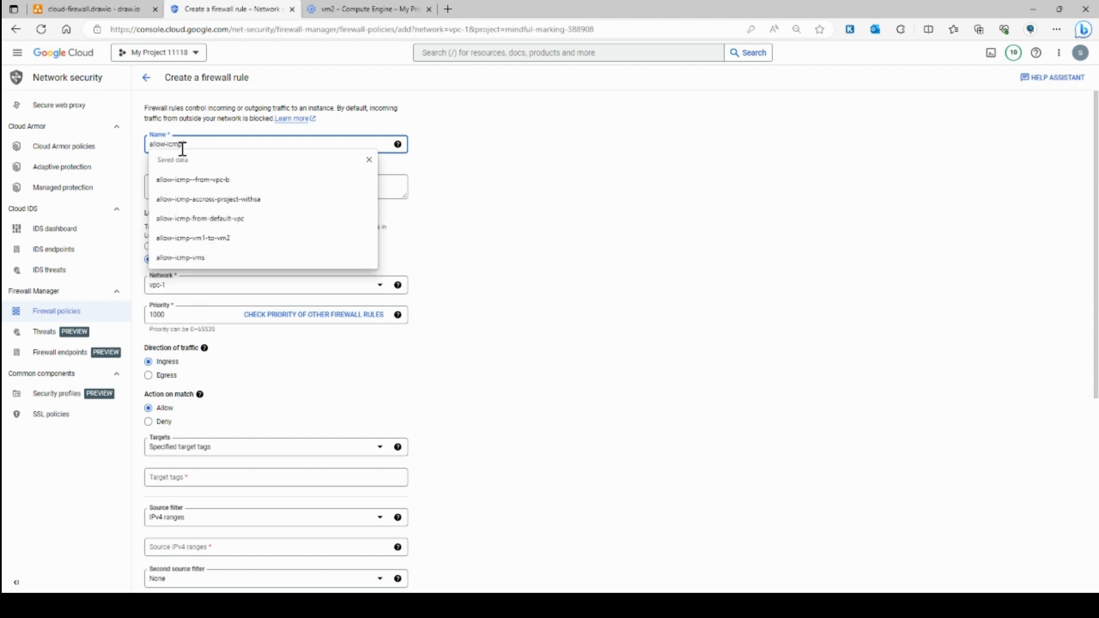
text(-vm1)
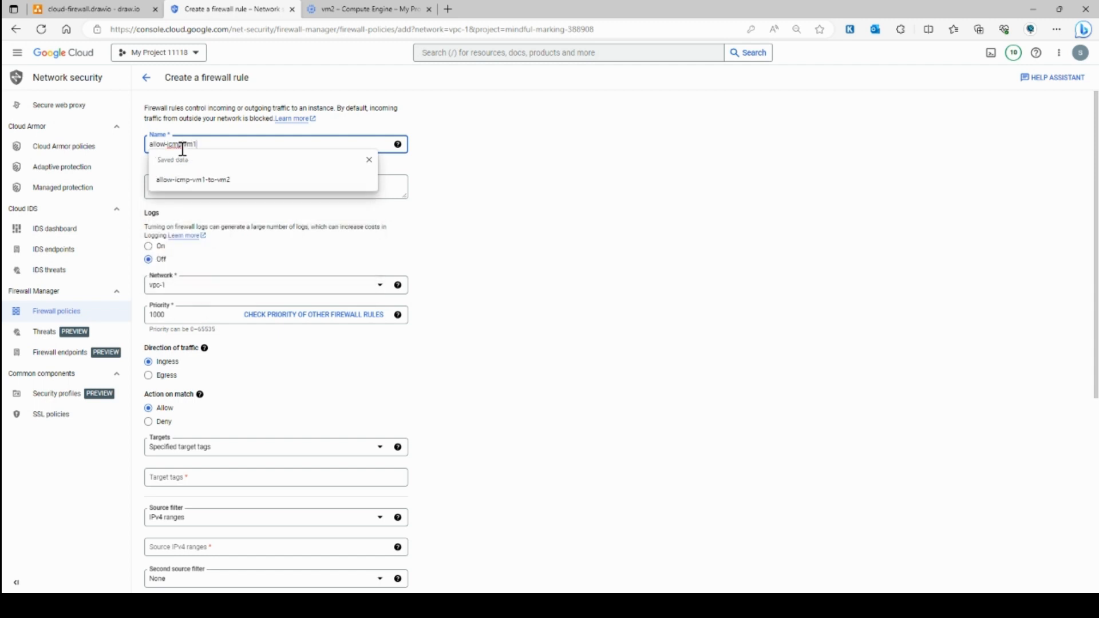
key(Down)
key(Return)
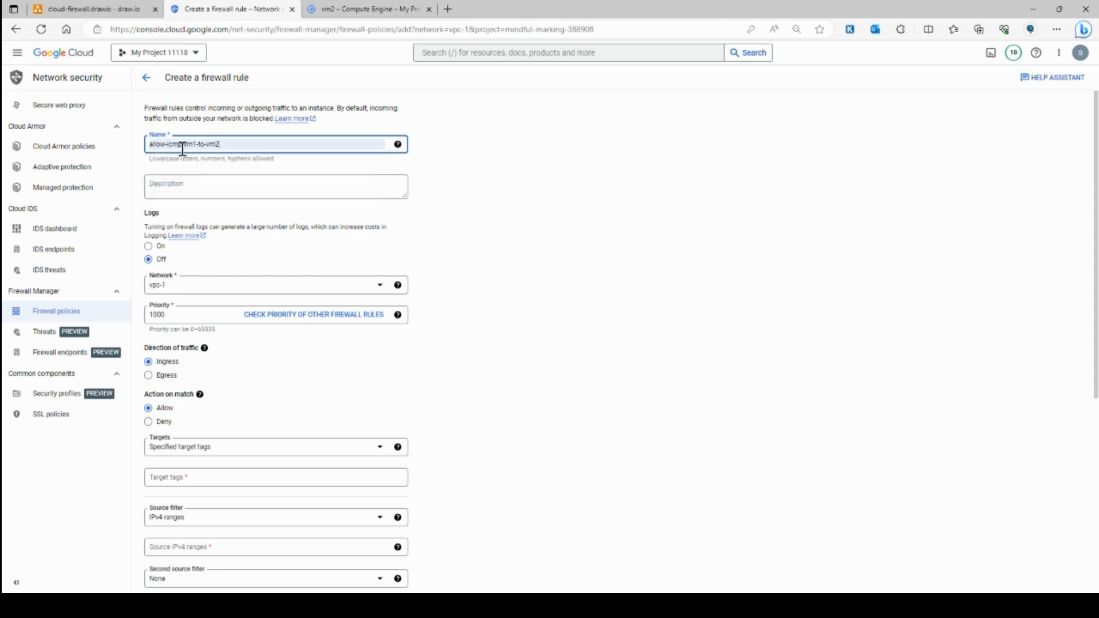
click(193, 183)
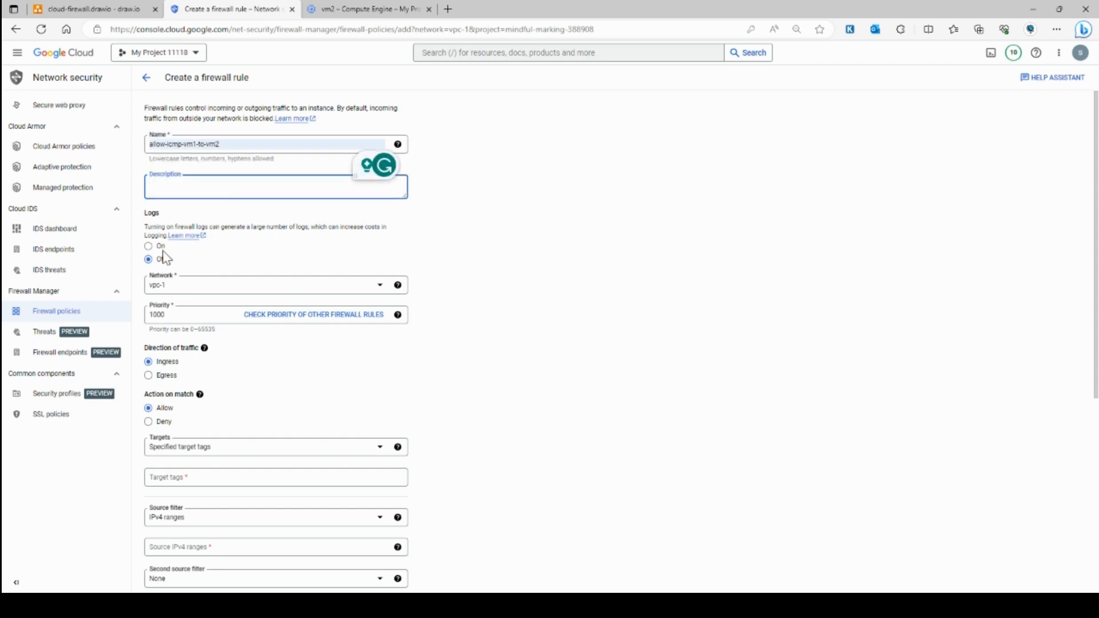
Step: Keep the rule's targets as Specified target tags and enter icmp as the target tag
scroll(166, 258, down, 1)
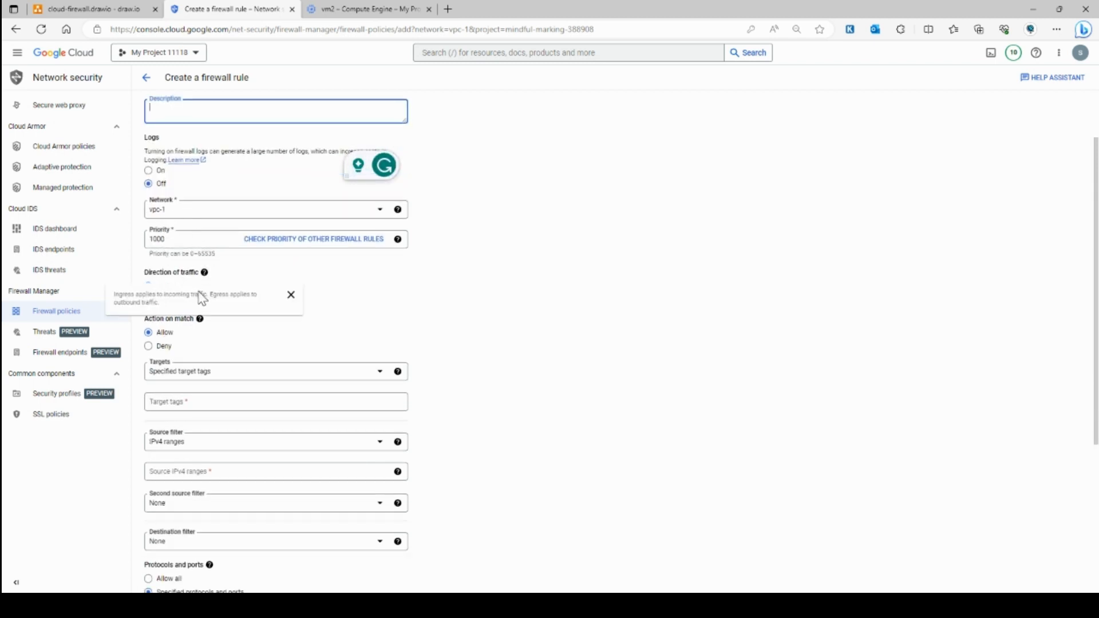
click(201, 378)
click(216, 398)
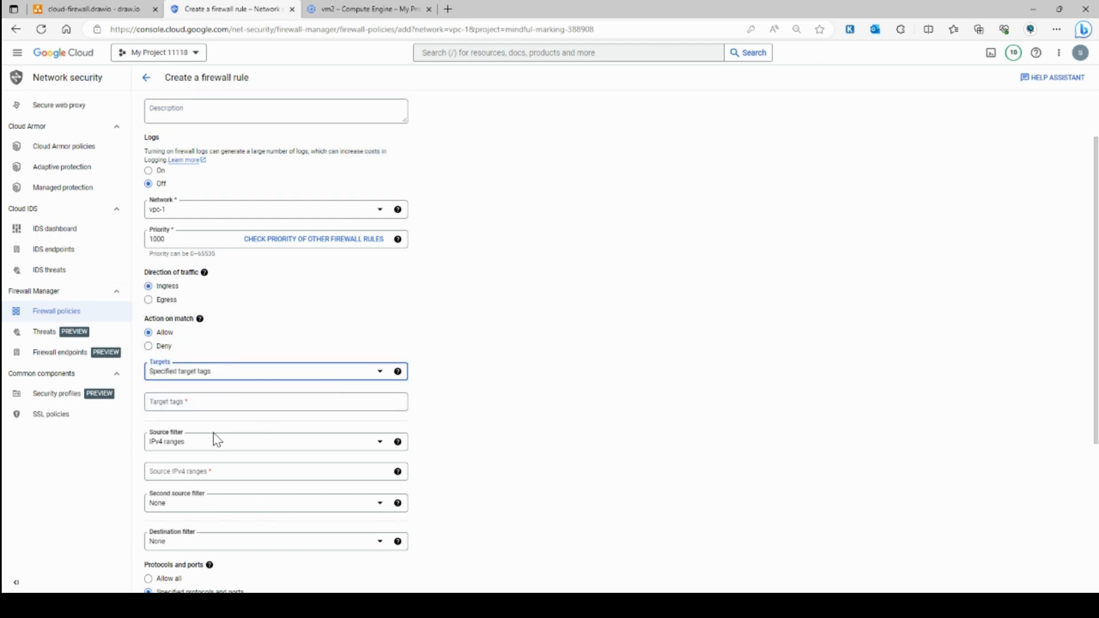
click(182, 408)
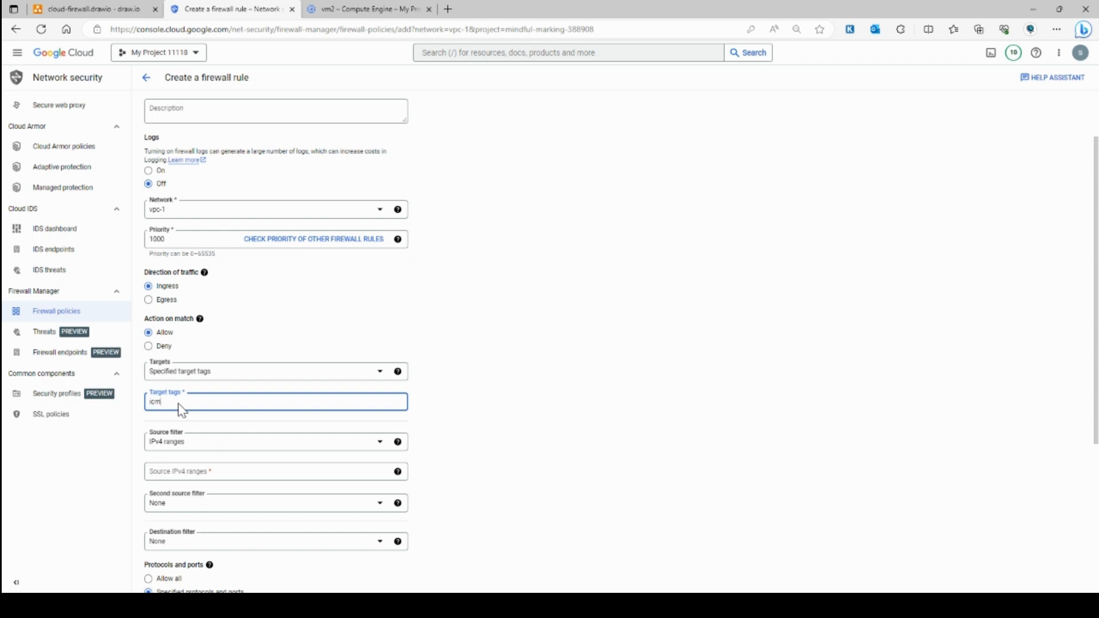
text(icmp)
click(606, 344)
scroll(268, 363, down, 3)
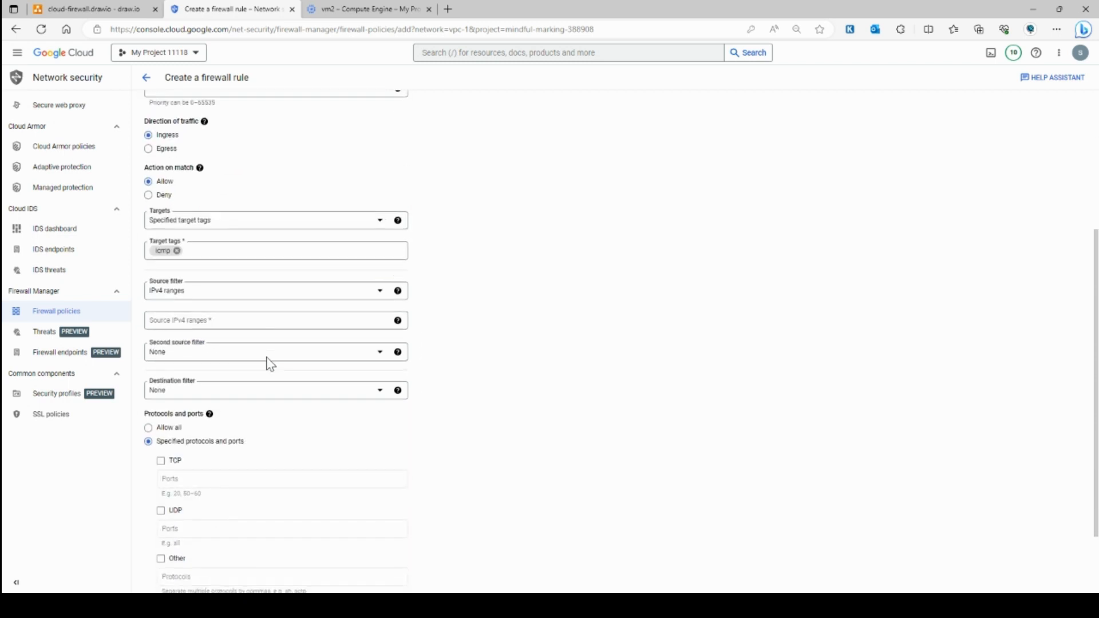
Step: Keep IPv4 ranges as the source filter and open the vpc-1 network's subnets in the other console page
click(189, 295)
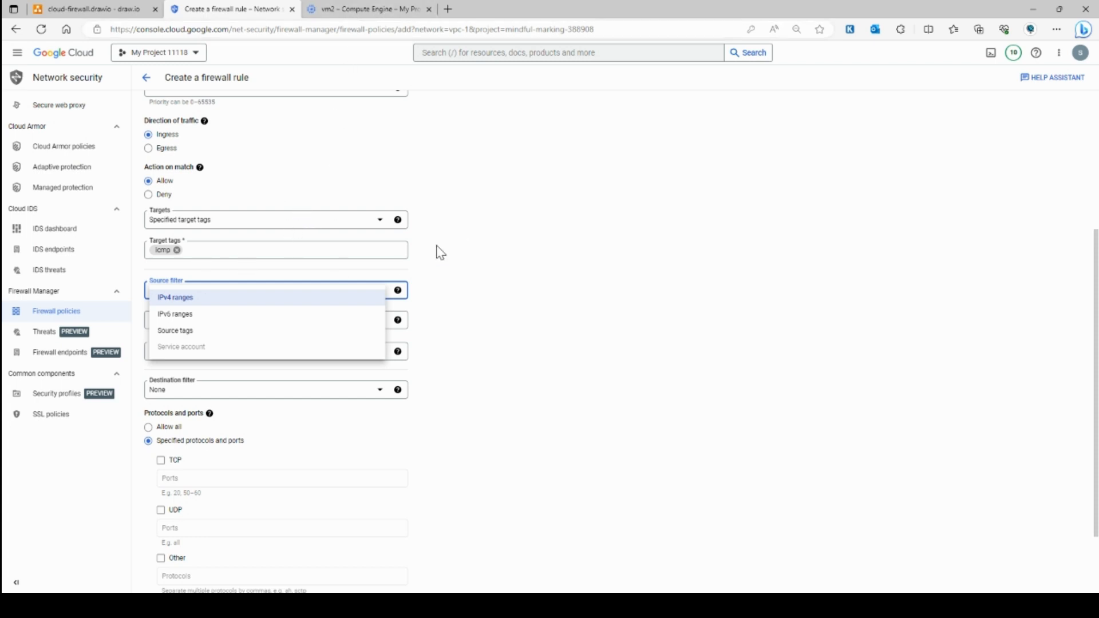
key(Return)
click(338, 8)
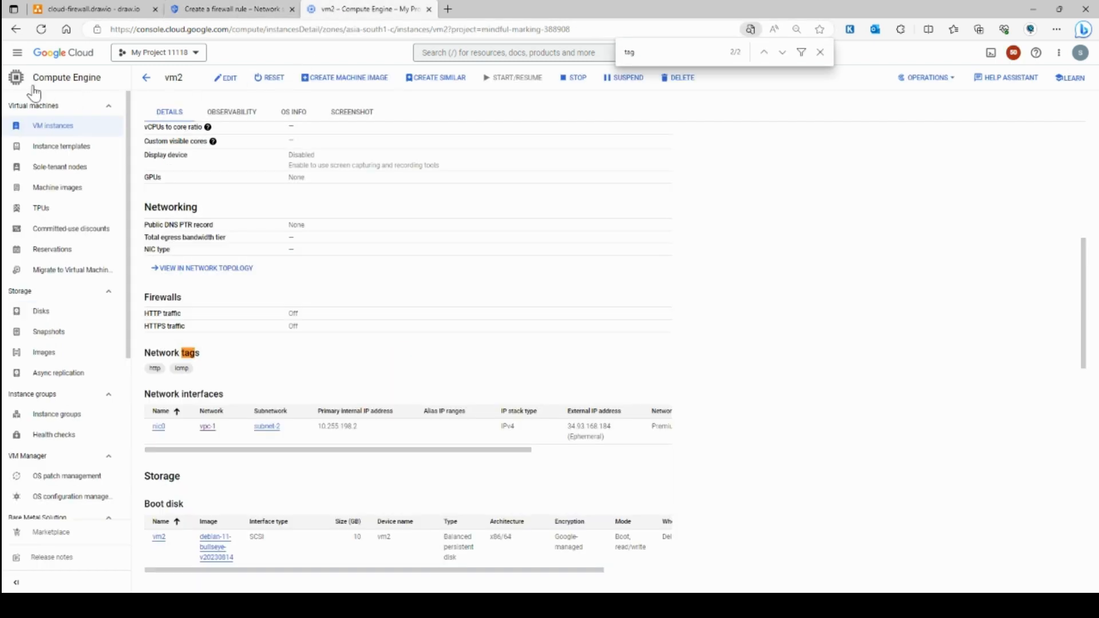
click(17, 52)
mouse_move(98, 343)
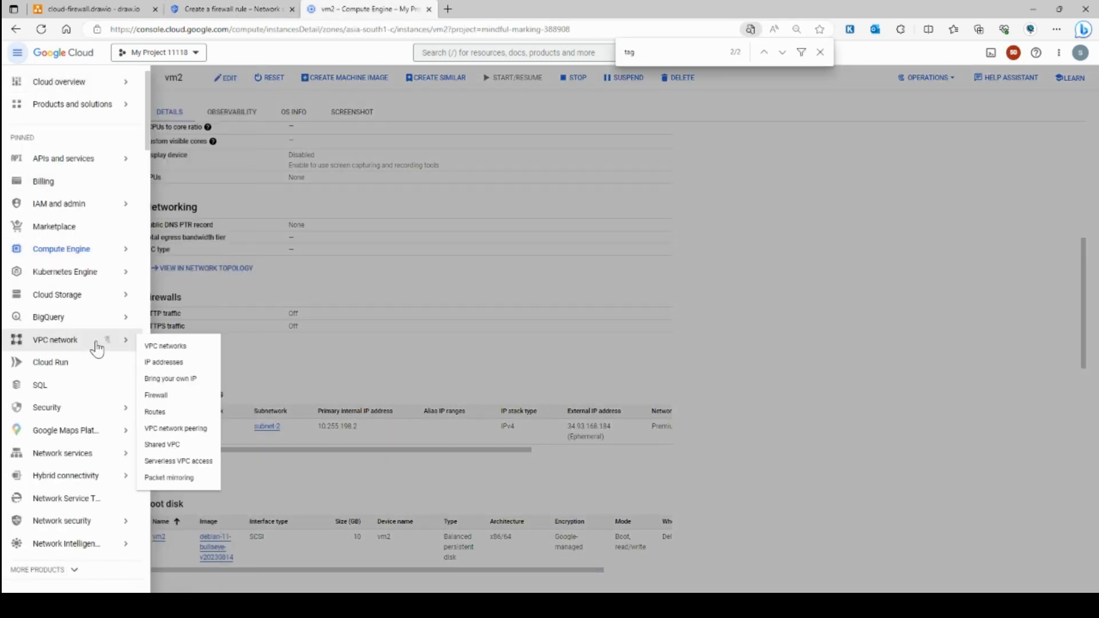
click(166, 346)
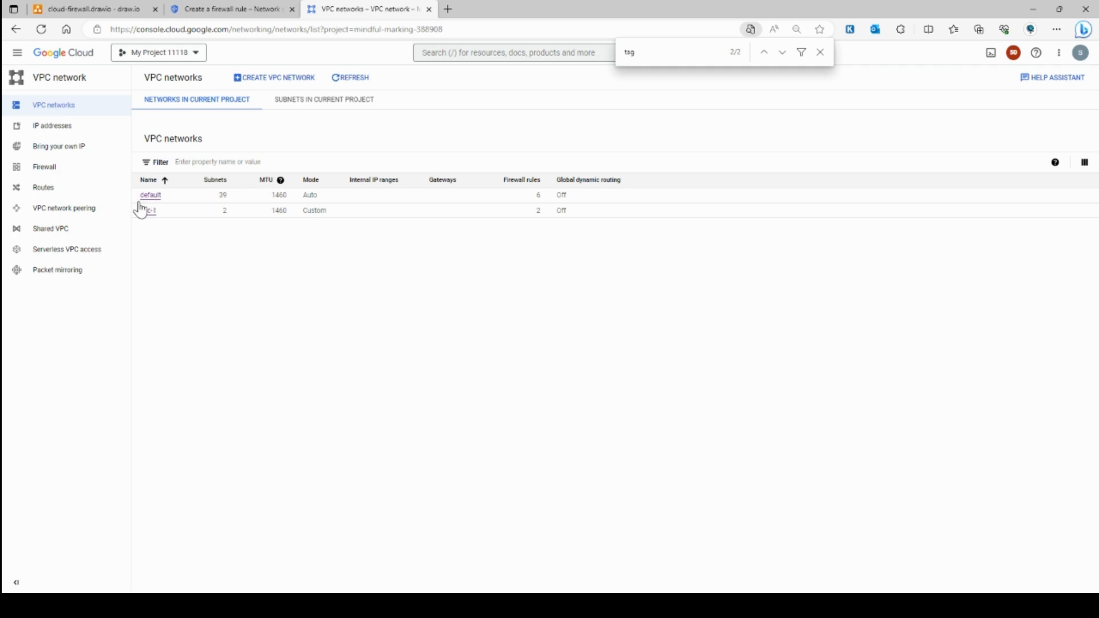
click(150, 244)
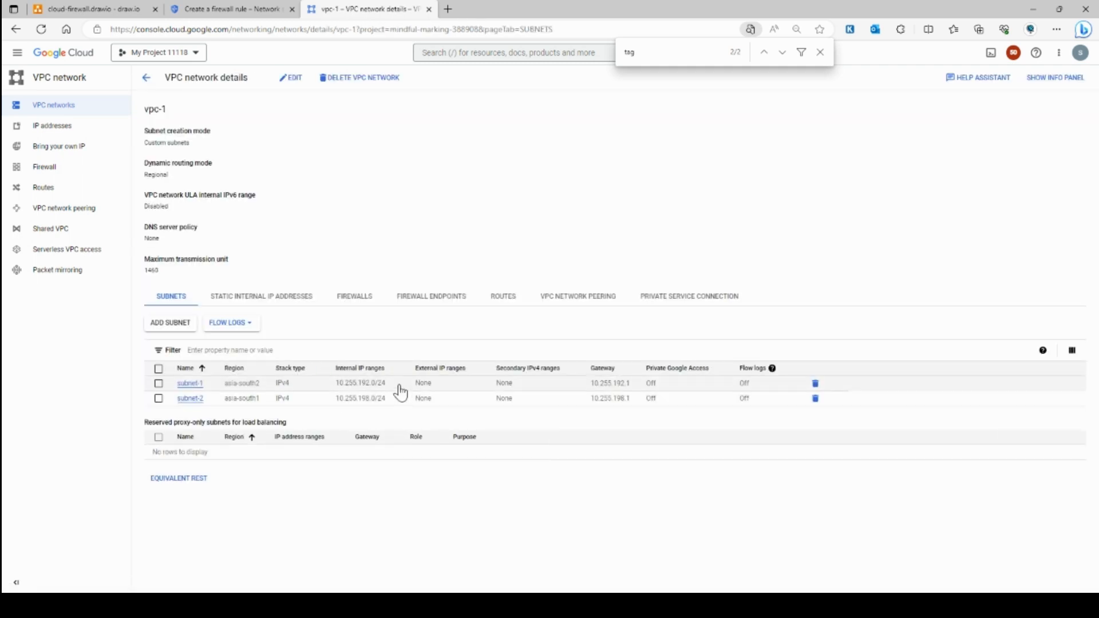
Step: Copy subnet-1's internal IP range into the firewall rule's source IPv4 ranges as 10.255.192.0/24
drag(395, 385, 340, 389)
key(ctrl+c)
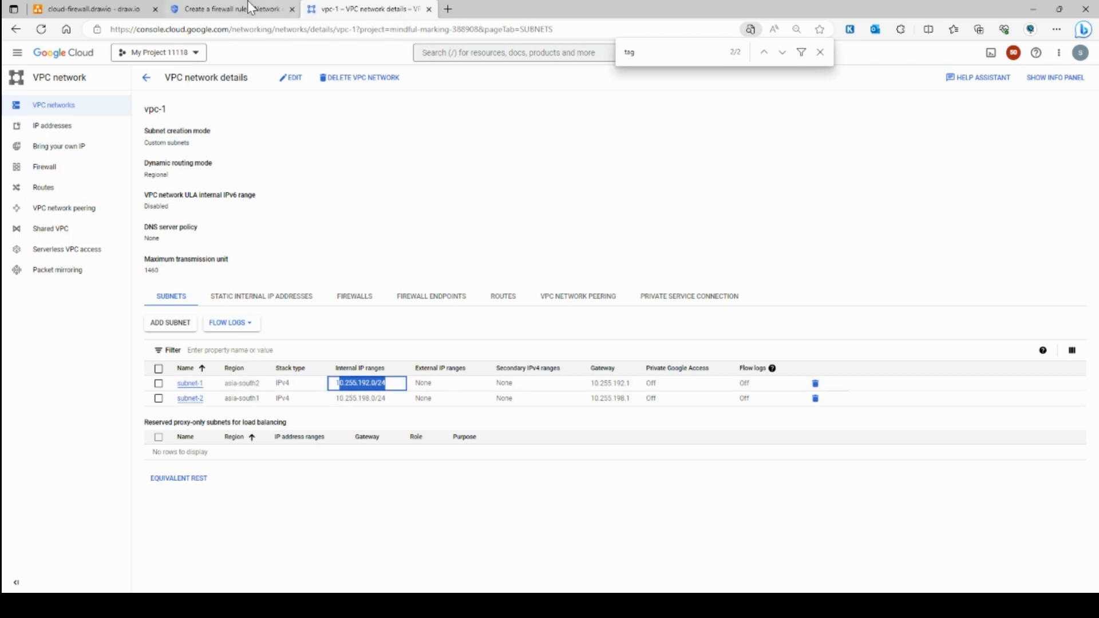
click(252, 8)
click(178, 322)
key(ctrl+v)
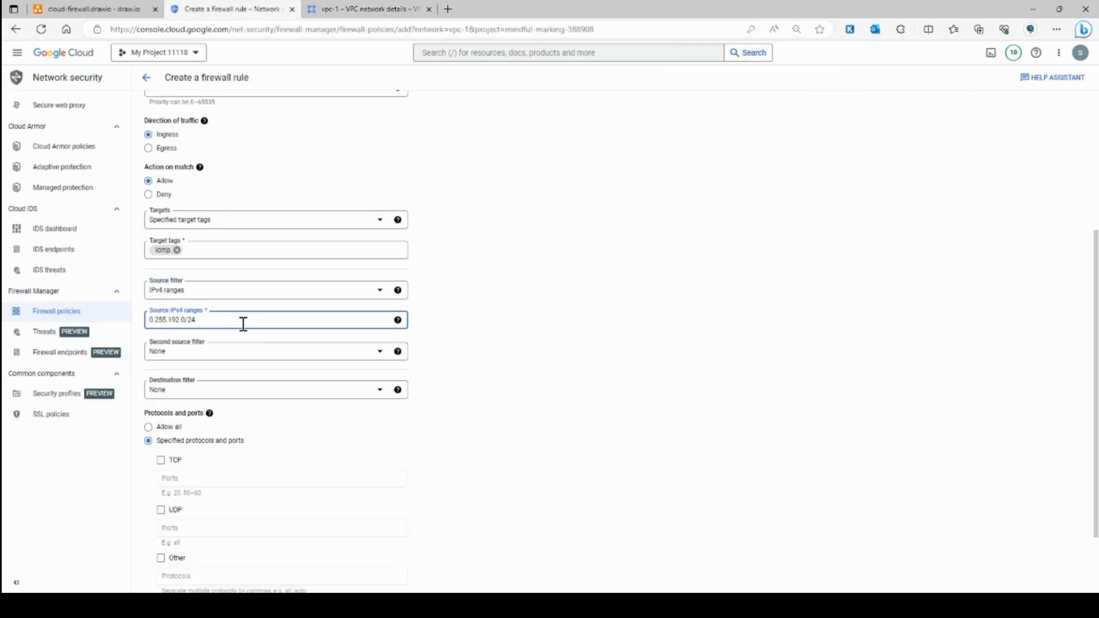
text(1)
click(665, 501)
Step: Add subnet-2's internal IP range, 10.255.198.0/24, as a second source IPv4 range of the firewall rule
click(351, 8)
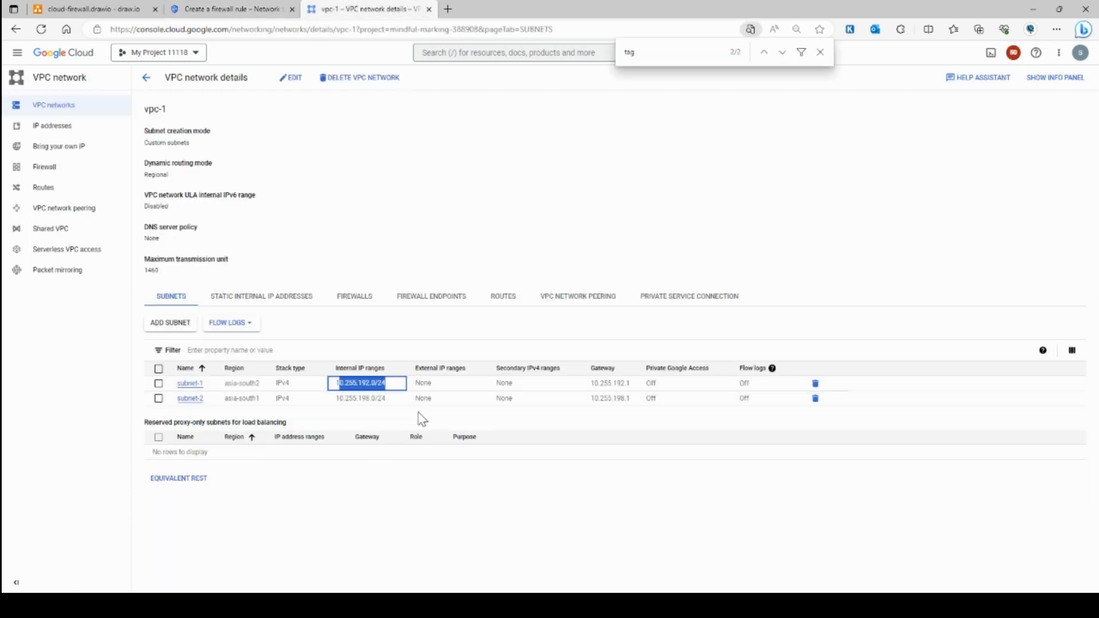
drag(395, 407, 333, 404)
click(229, 8)
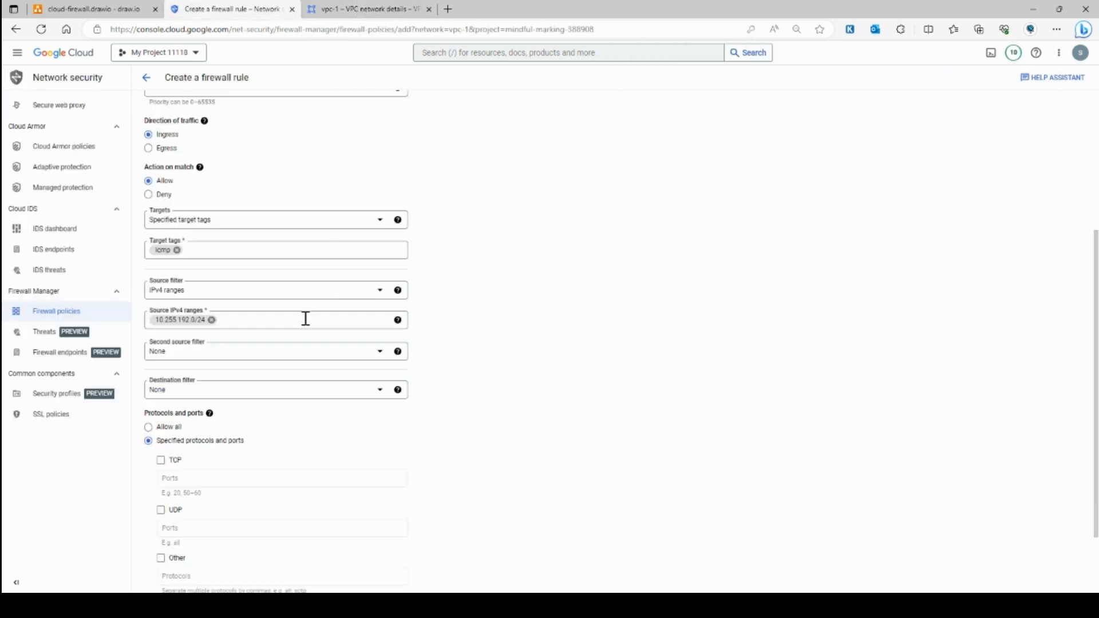
click(260, 324)
key(ctrl+v)
click(561, 329)
Step: Allow only the other protocol icmp under the specified protocols and ports, and create the firewall rule
scroll(267, 343, down, 1)
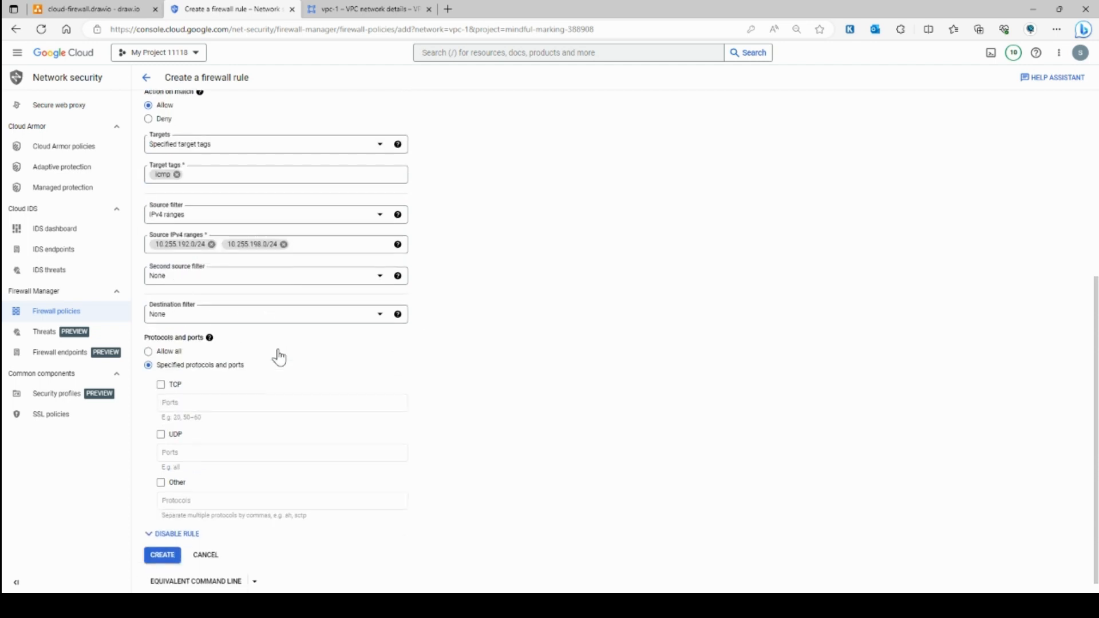
click(160, 485)
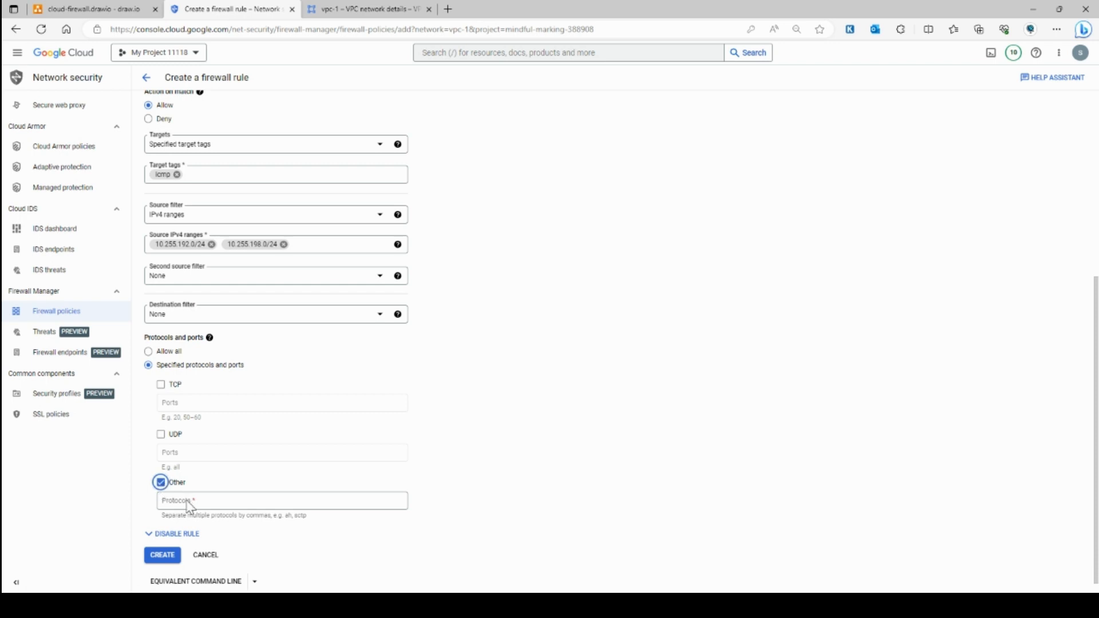
click(190, 504)
text(icmp)
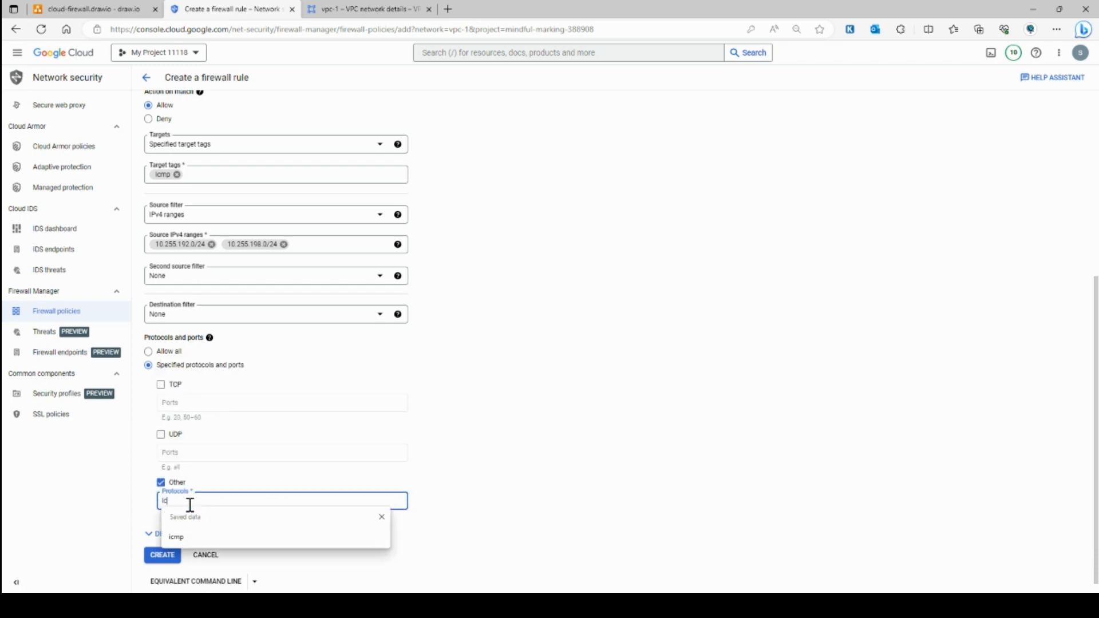
click(579, 429)
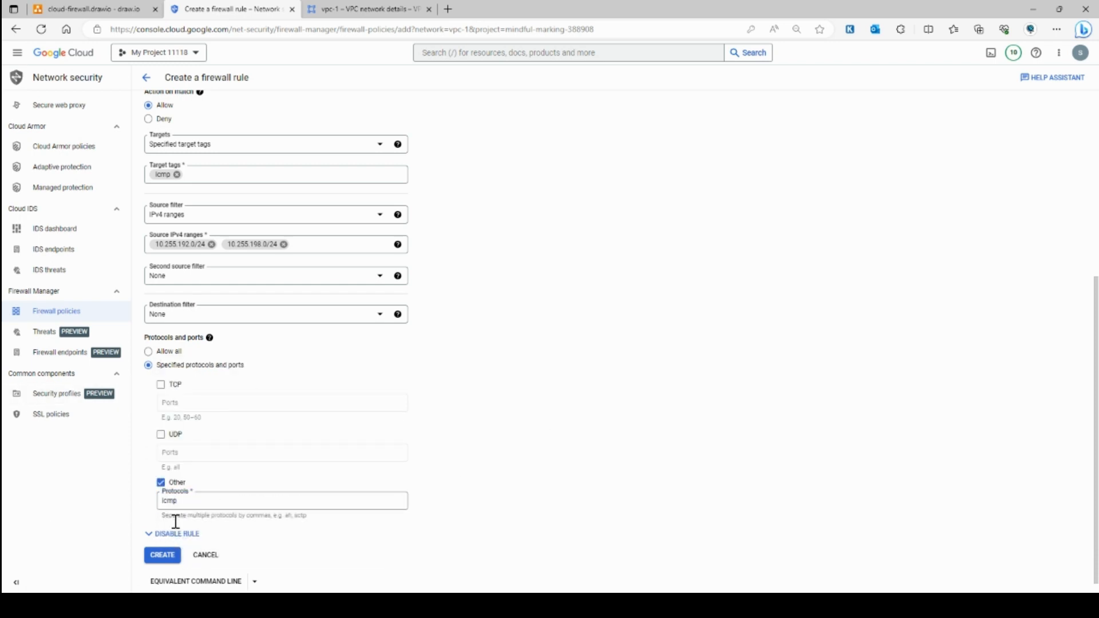
scroll(283, 498, down, 1)
scroll(270, 255, up, 3)
scroll(269, 255, down, 3)
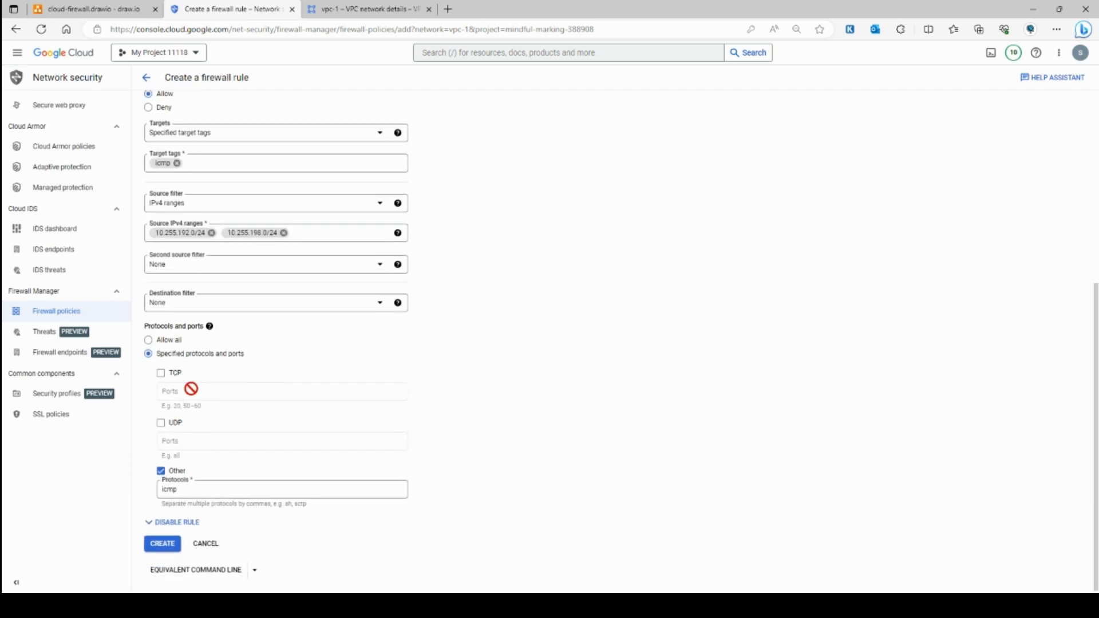
click(163, 539)
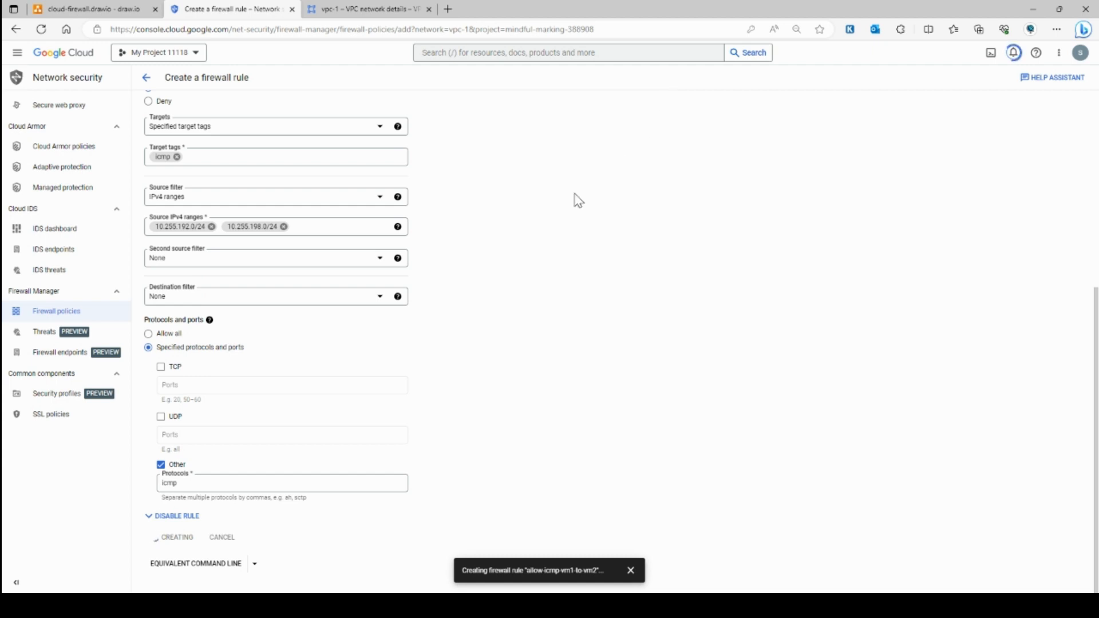
Step: Expand the vpc-firewall-rules group and show the full row content of allow-icmp-vm1-to-vm2
mouse_move(401, 302)
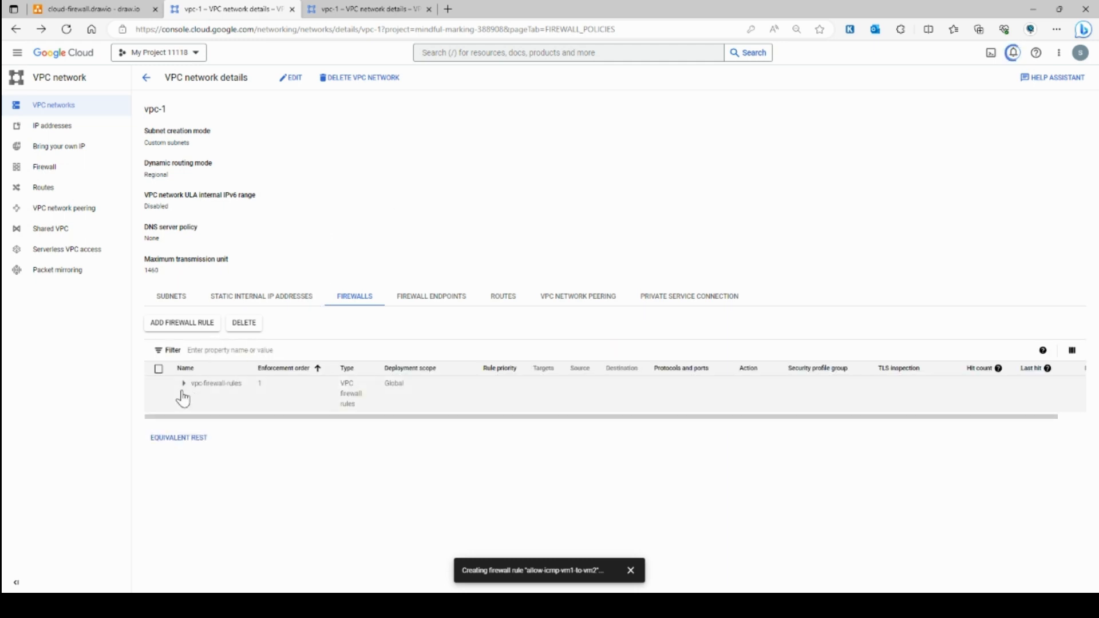
click(183, 391)
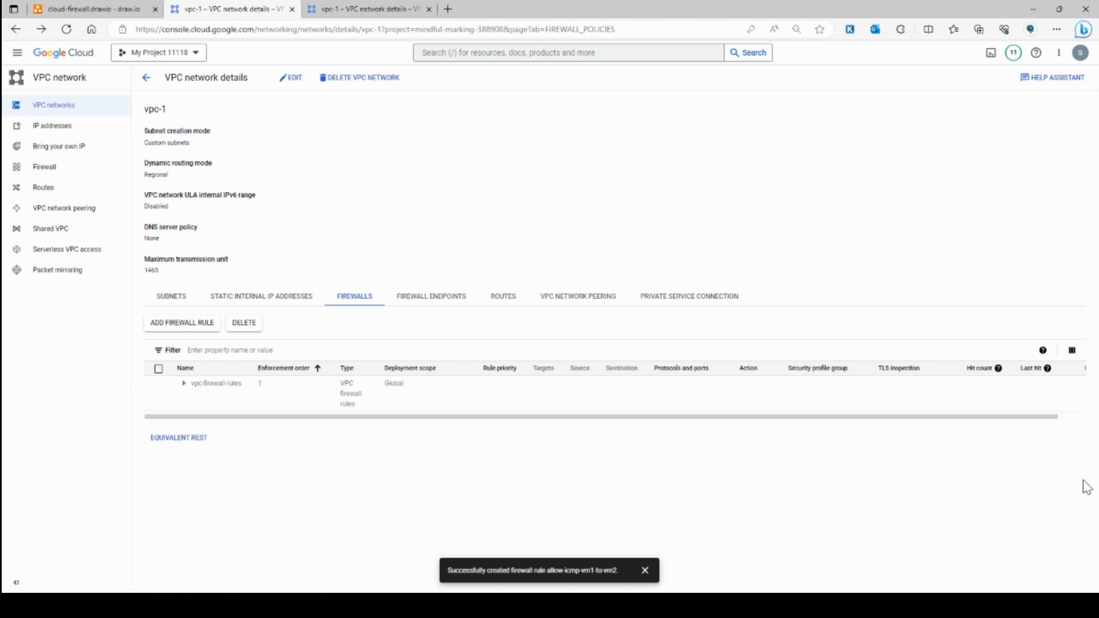
click(184, 385)
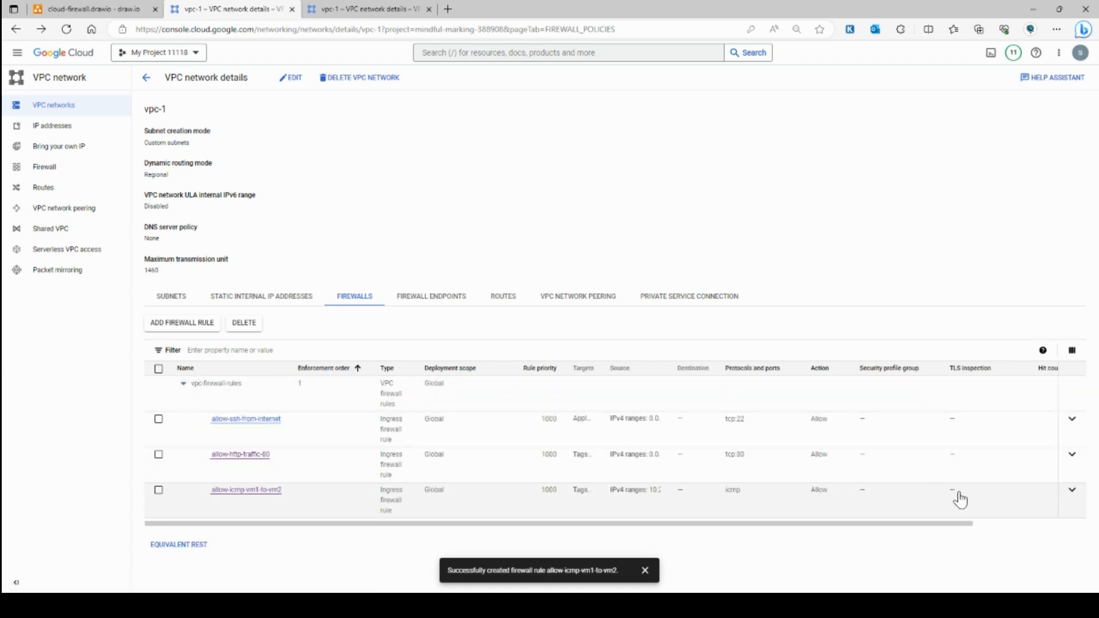
click(1072, 492)
click(1073, 492)
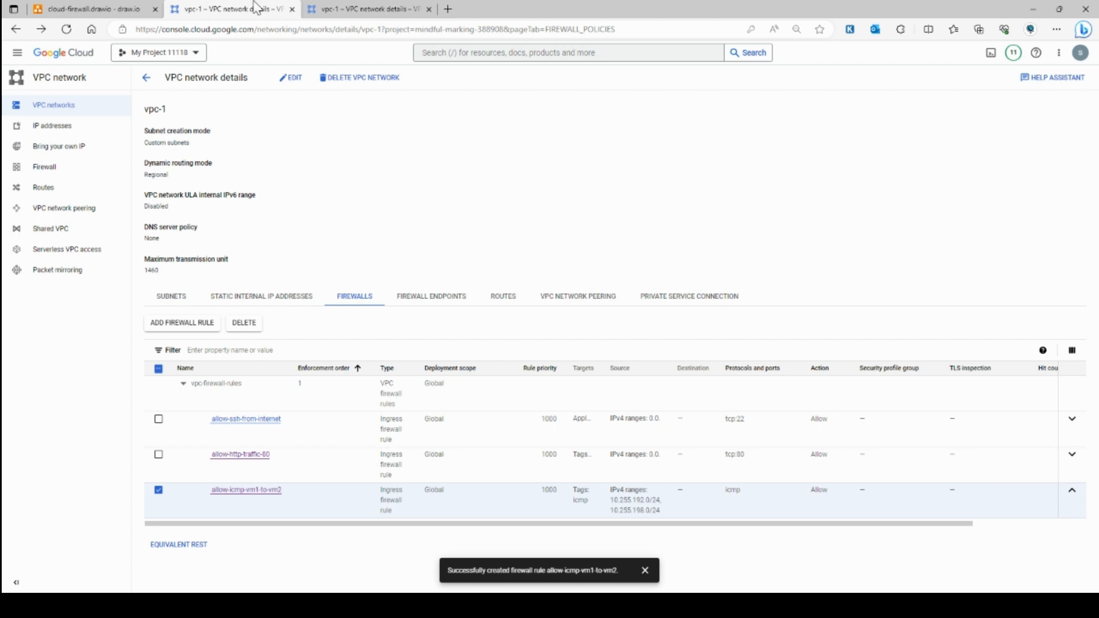
Step: Open Compute Engine's VM instances list in the other console page
click(351, 9)
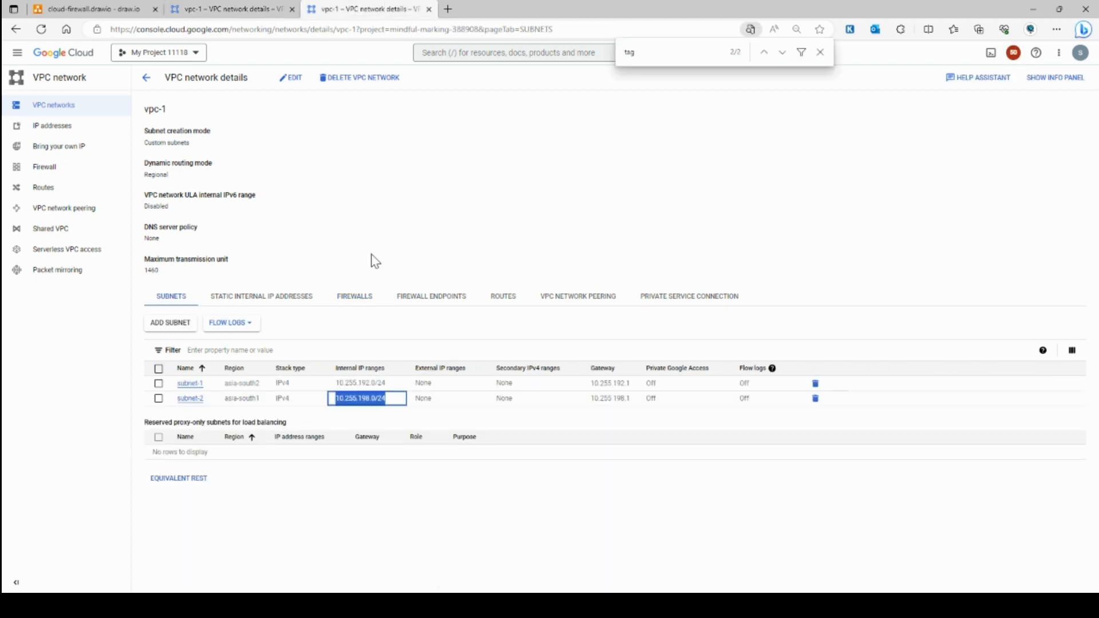
click(17, 53)
mouse_move(118, 248)
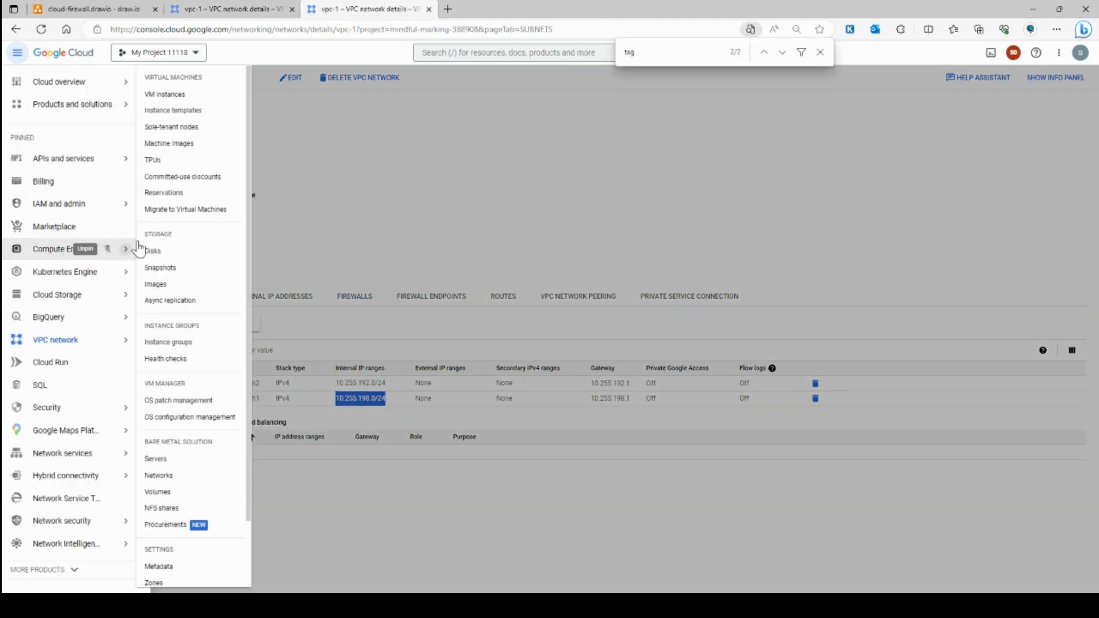
click(172, 94)
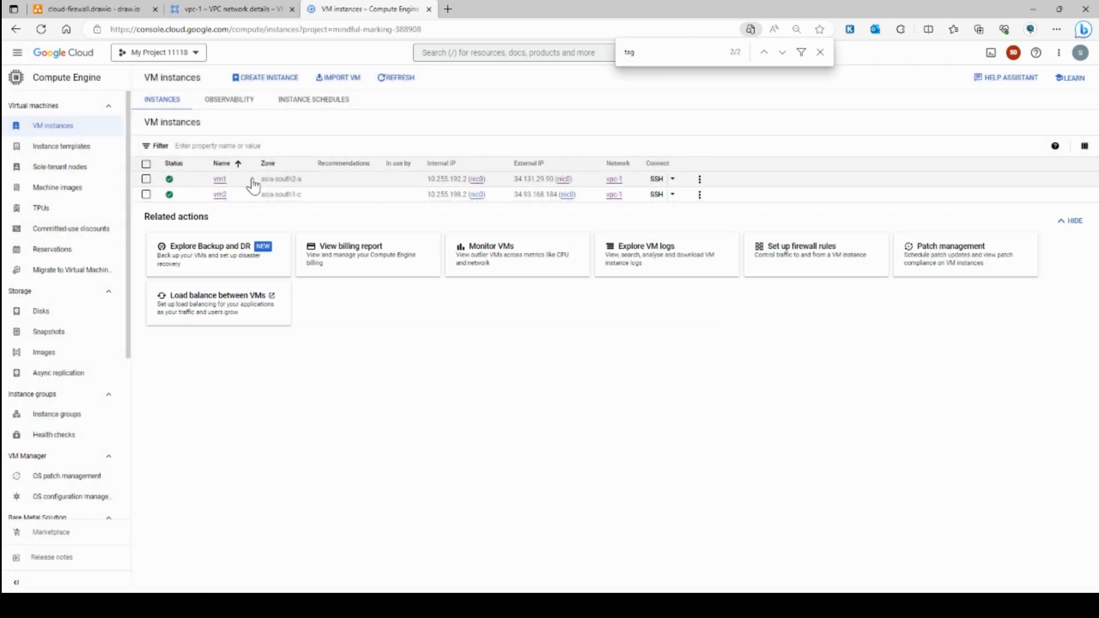
Step: Check the target tag and source ranges of allow-icmp-vm1-to-vm2 against the VM instances, searching the page for tag
click(216, 8)
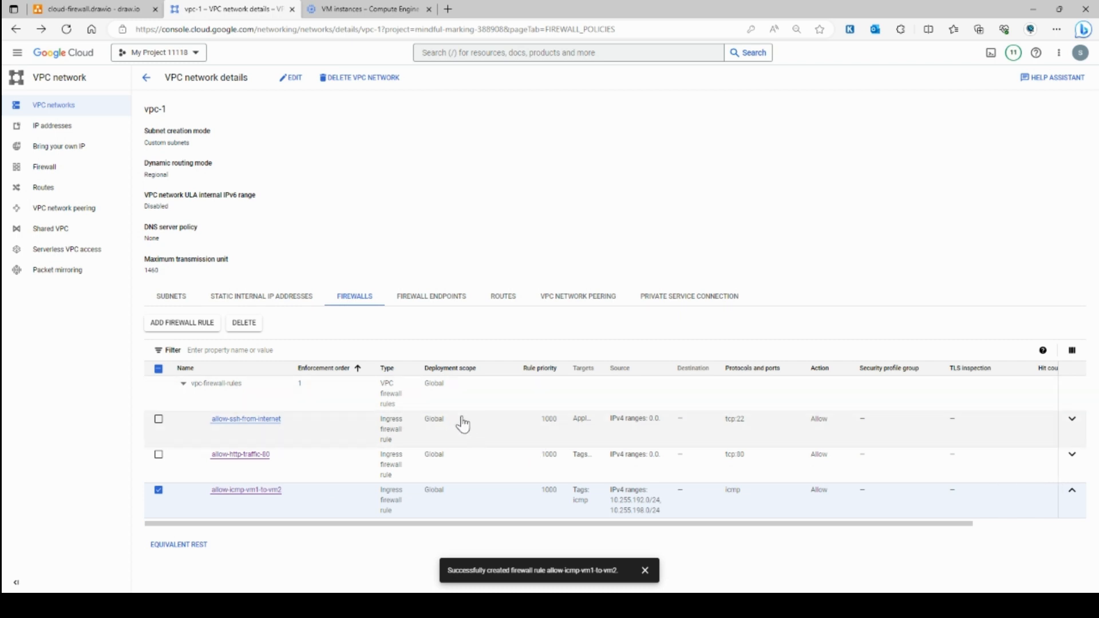
key(ctrl+f)
text(tag)
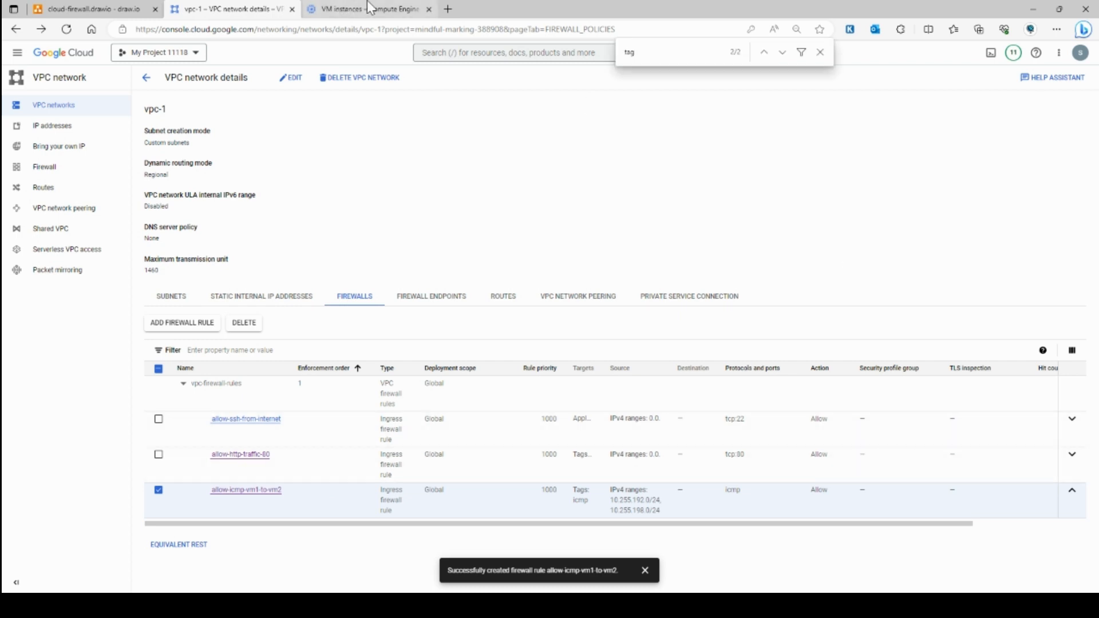
click(371, 9)
click(232, 9)
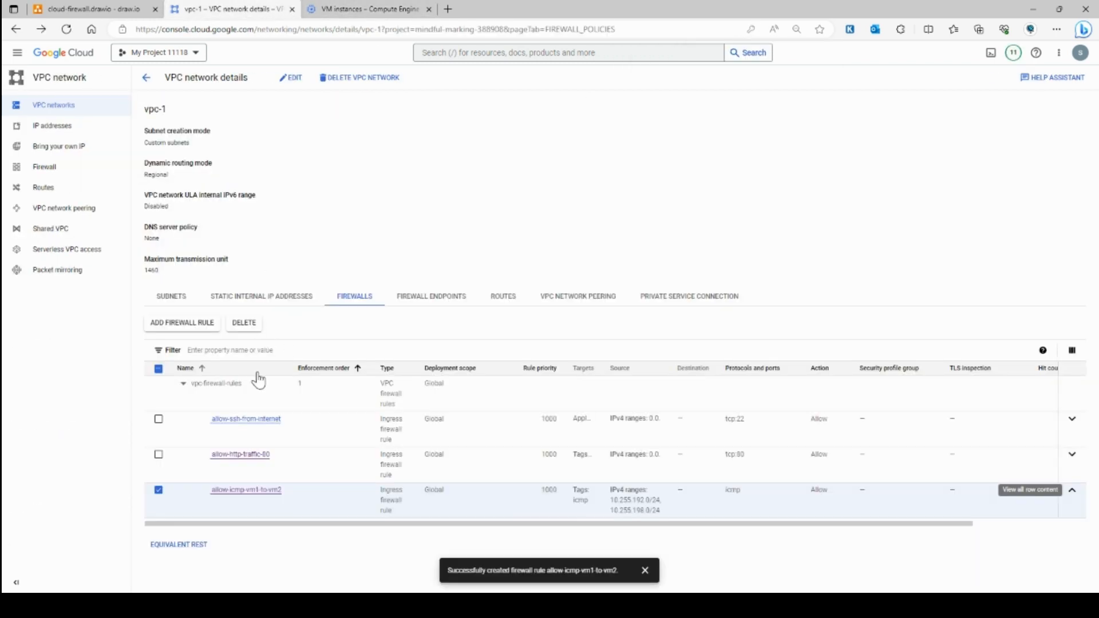
Step: Open an SSH session to vm1 from the VM instances list, then shrink and reposition its window
click(366, 9)
click(146, 179)
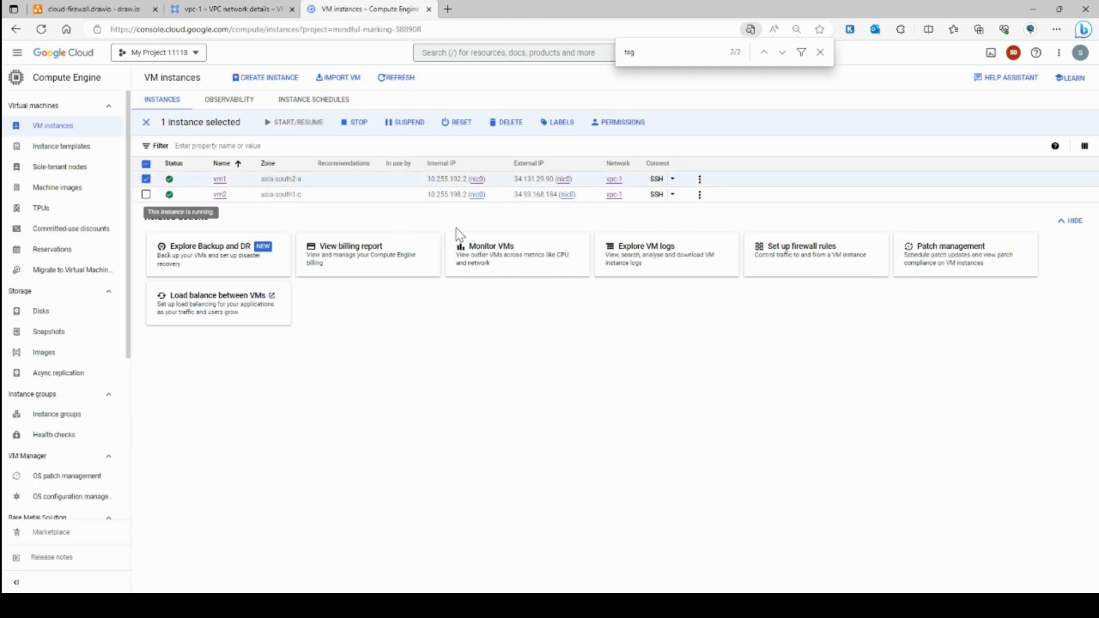
click(656, 179)
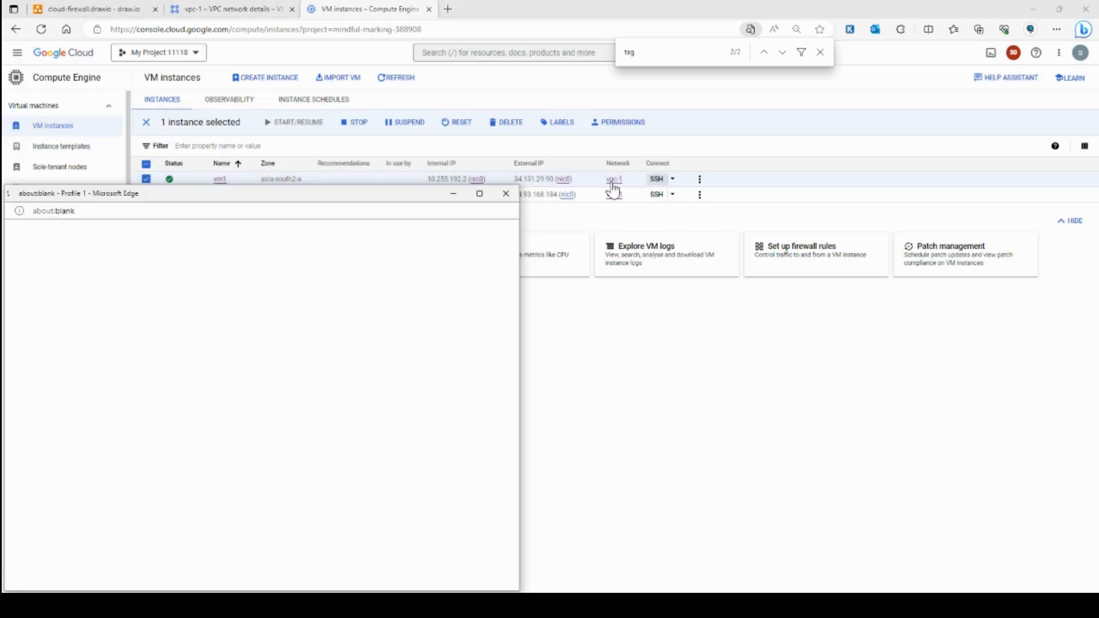
drag(382, 197, 490, 125)
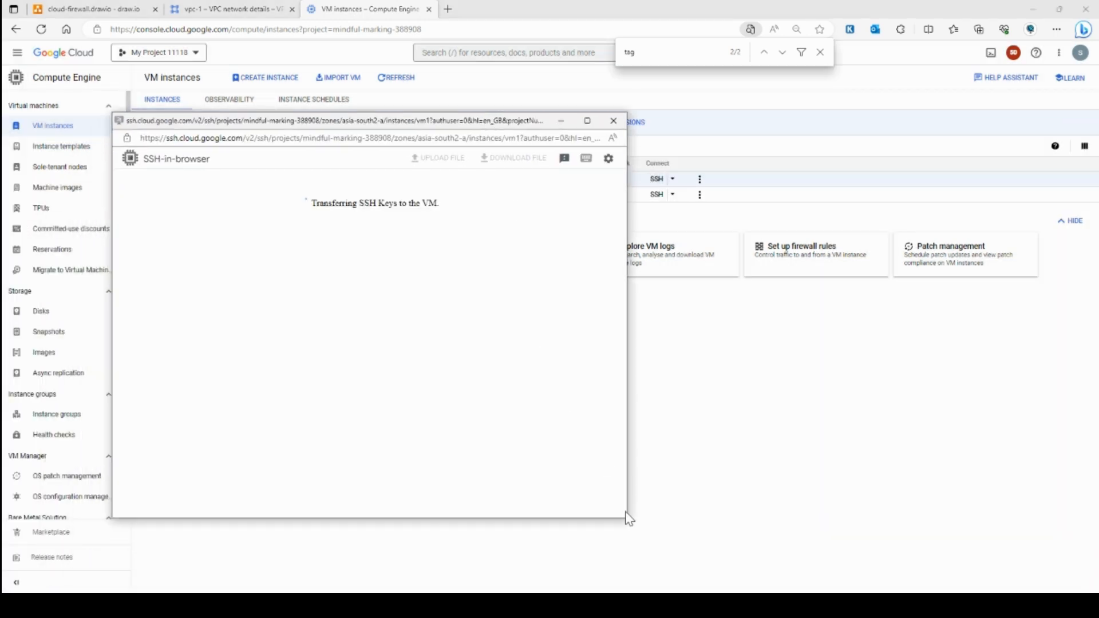
drag(628, 520, 544, 492)
drag(308, 125, 224, 82)
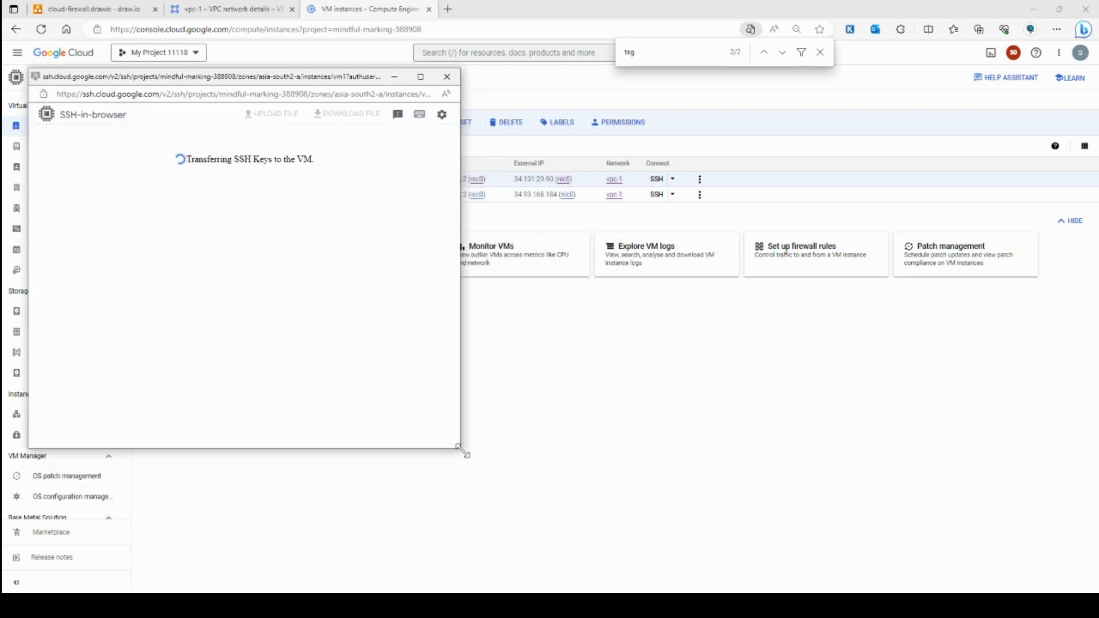
drag(462, 452, 380, 422)
Step: Open an SSH session to vm2 and arrange its window beside the vm1 session
click(657, 201)
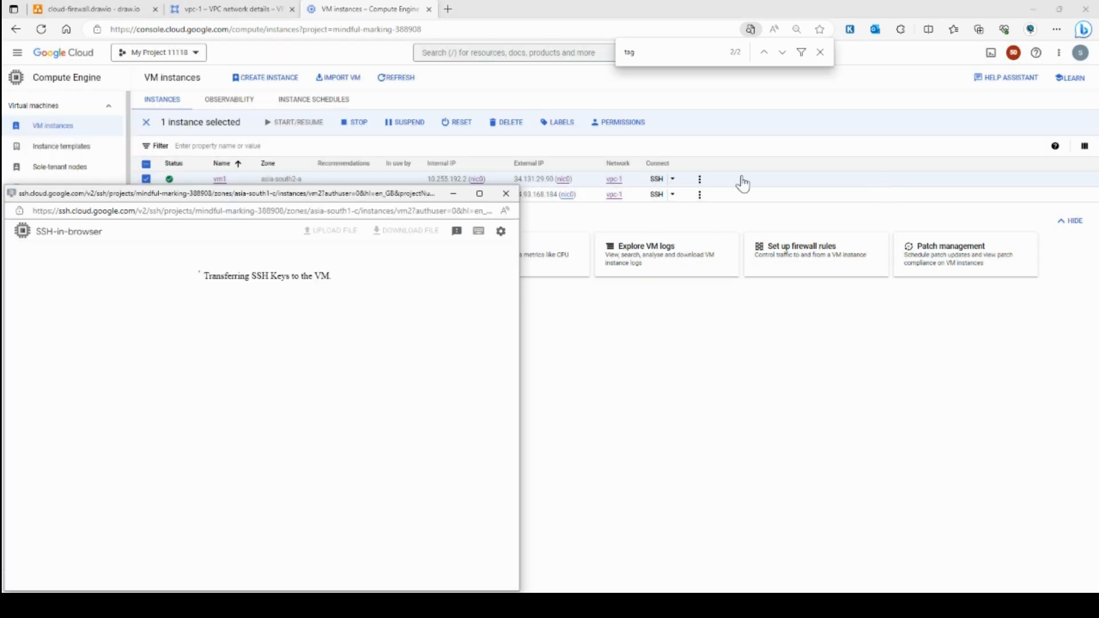
drag(361, 193, 790, 127)
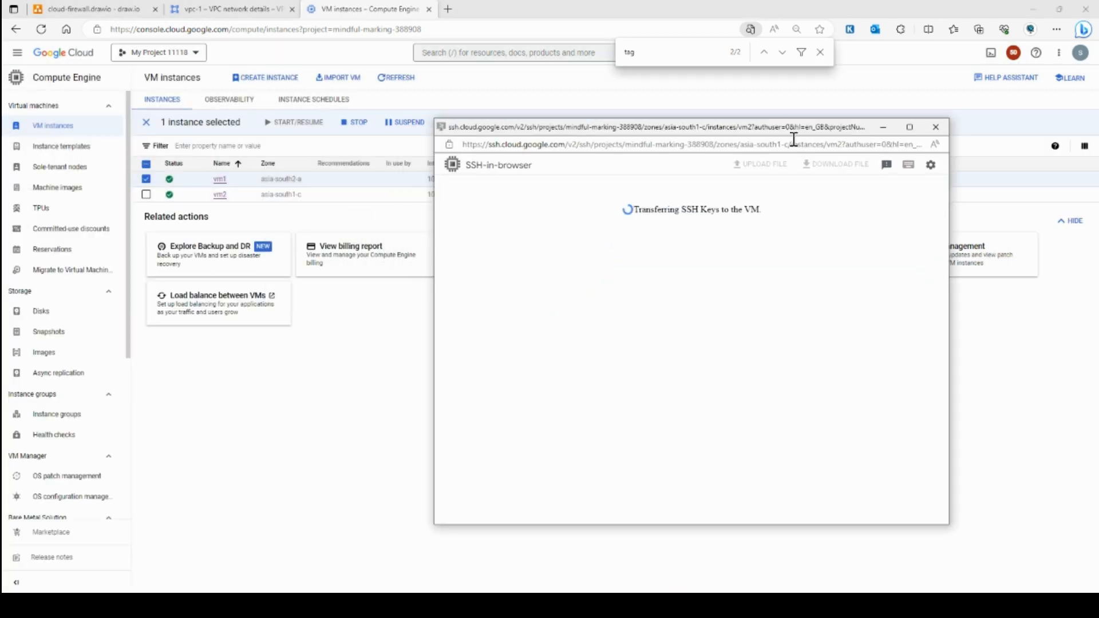
click(432, 115)
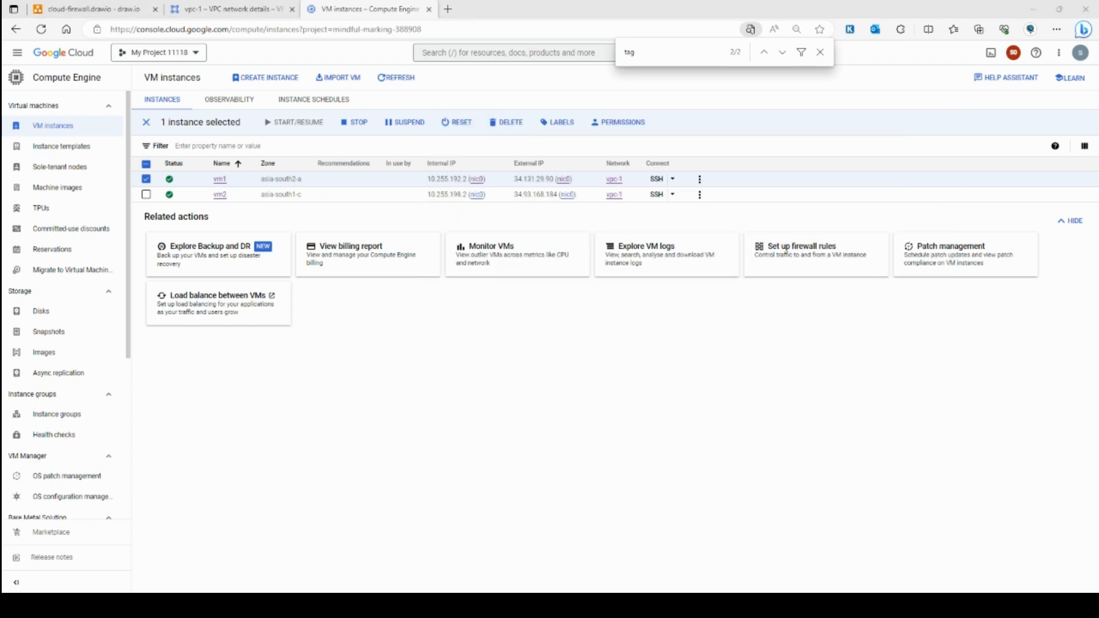
key(alt+Tab)
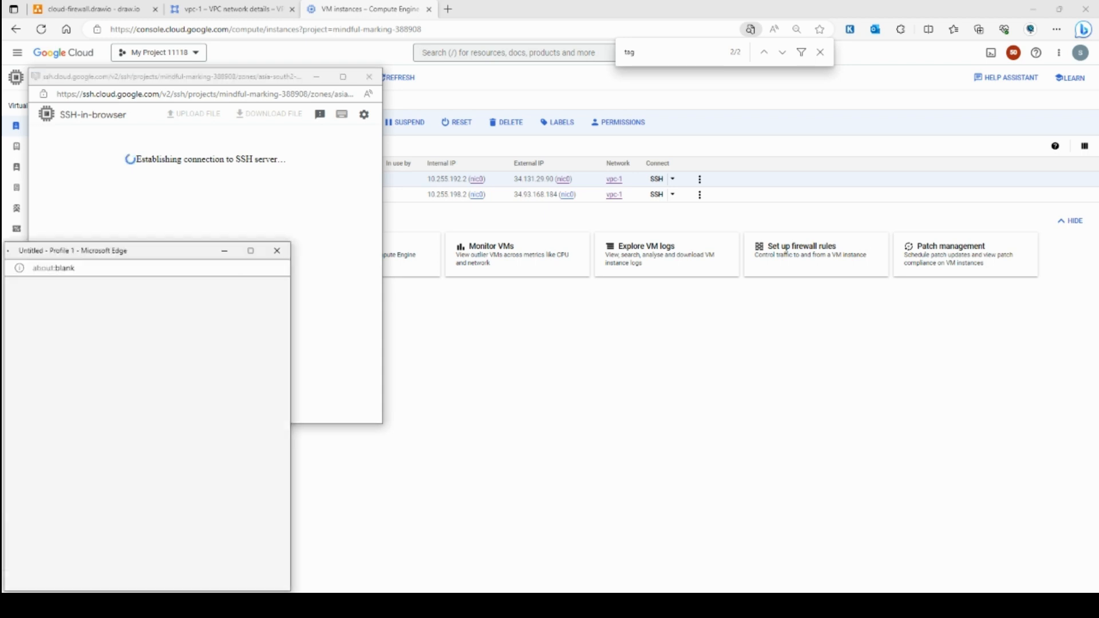
key(alt+Tab)
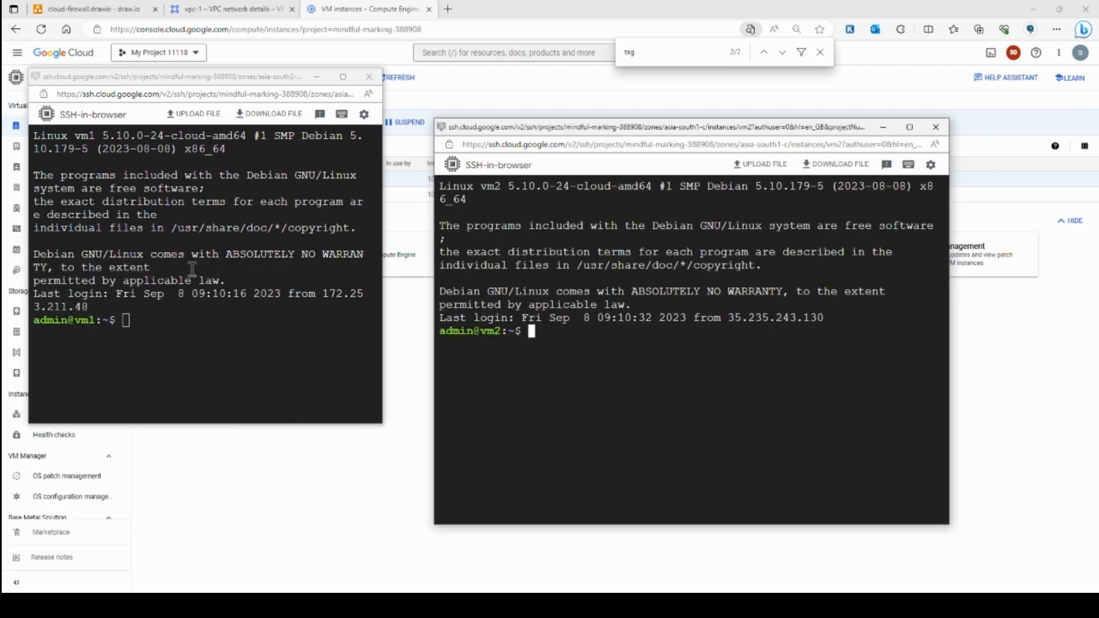
Step: Run ip a in the vm2 session and copy the internal IPv4 address of interface ens4
click(144, 322)
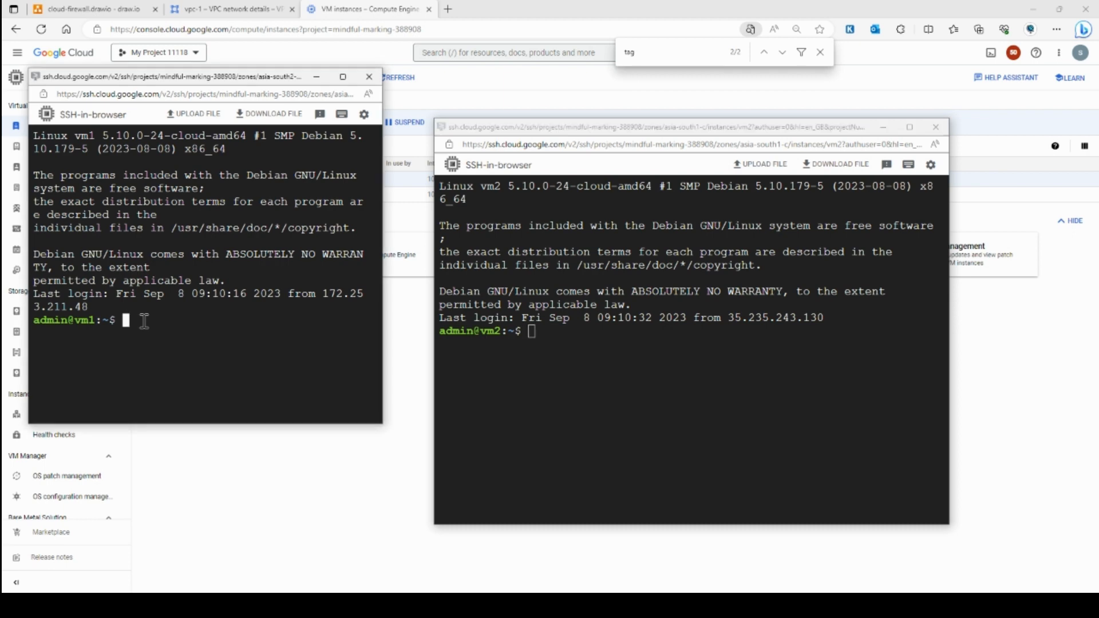
click(563, 347)
text(ip a)
key(Return)
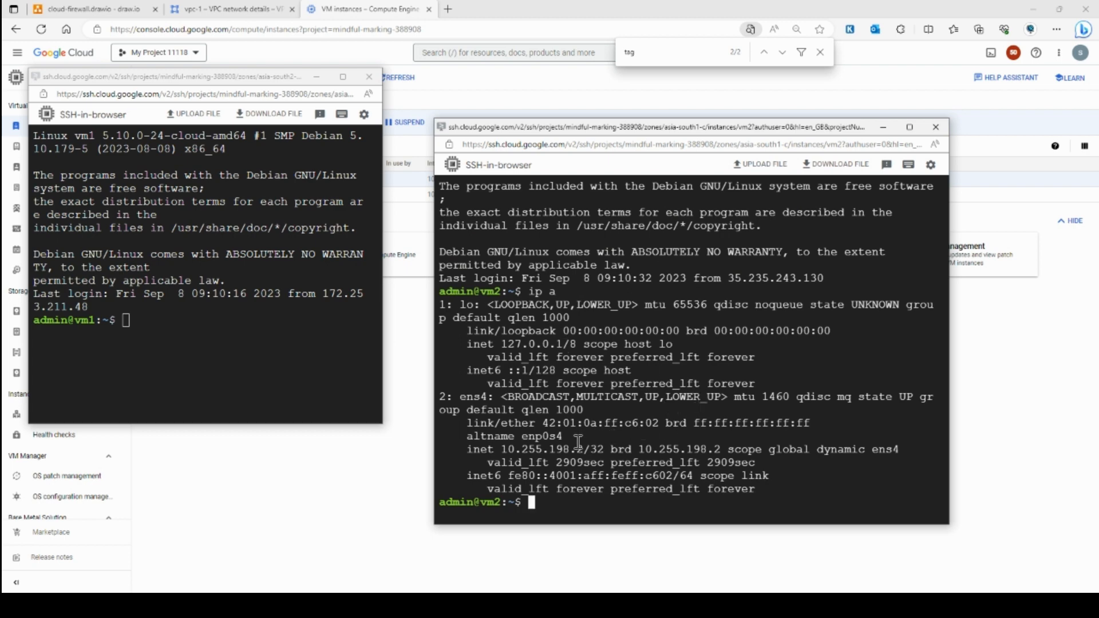
drag(584, 449, 501, 450)
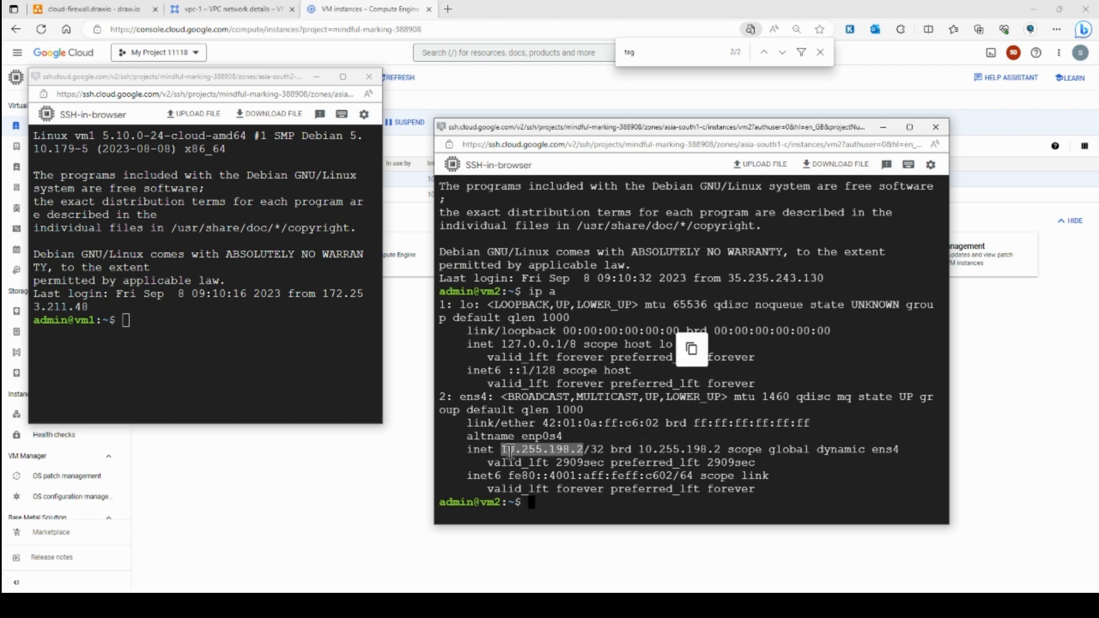
Step: Ping vm2's internal address 10.255.198.2 from the vm1 session
click(178, 333)
text(ping)
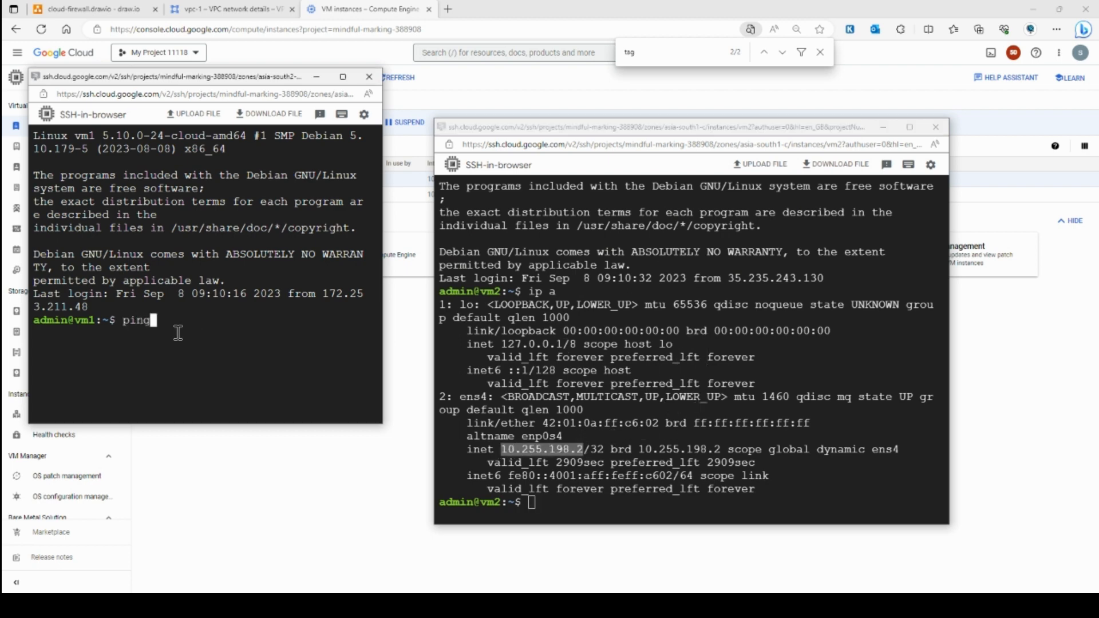
right_click(178, 333)
click(228, 415)
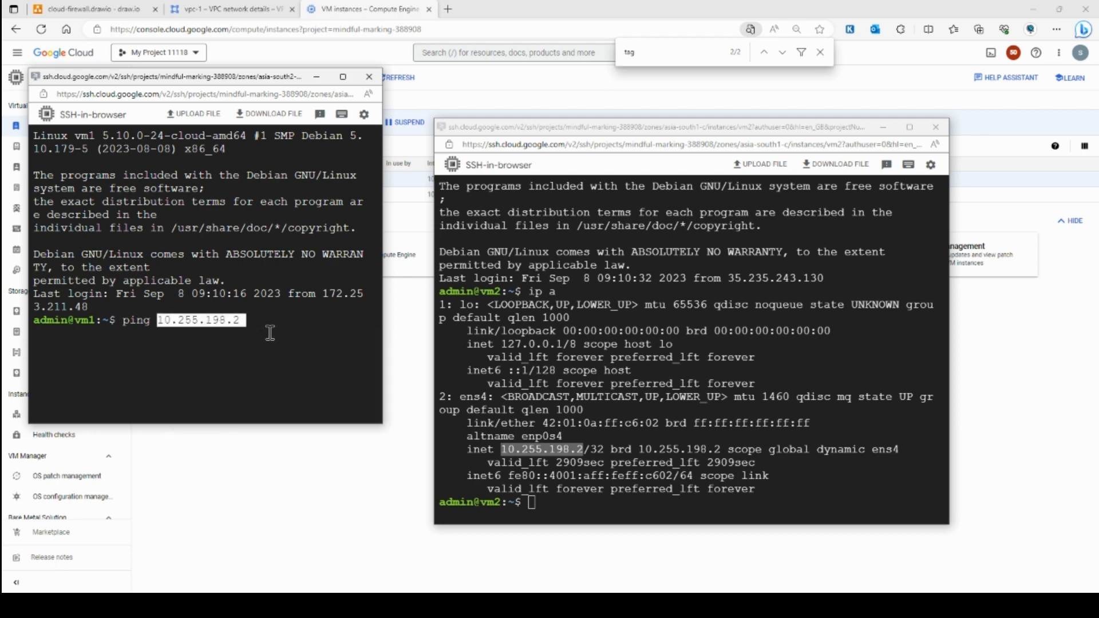
key(Return)
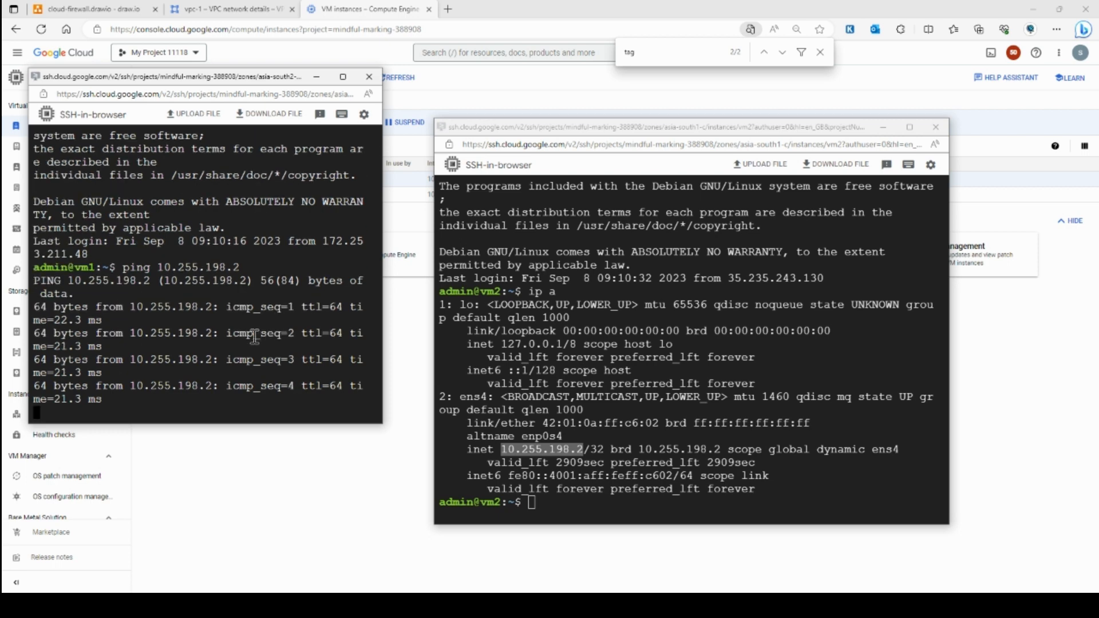
Step: Stop the ping in the vm1 session, run ip a, and copy the internal IPv4 address of interface ens4
key(ctrl+c)
text(ip a)
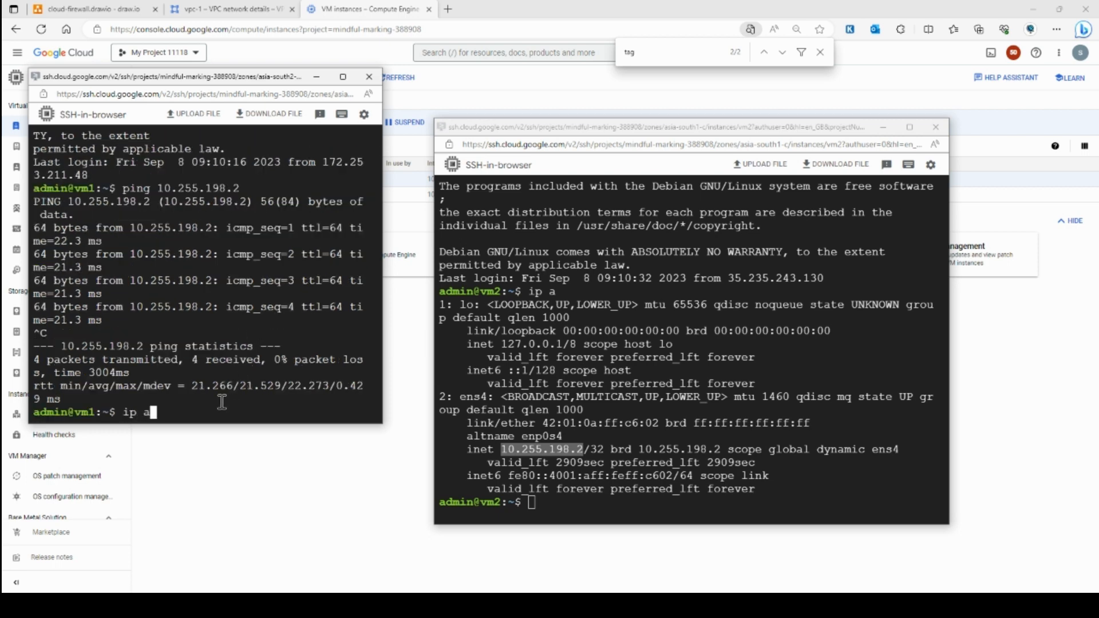
key(Return)
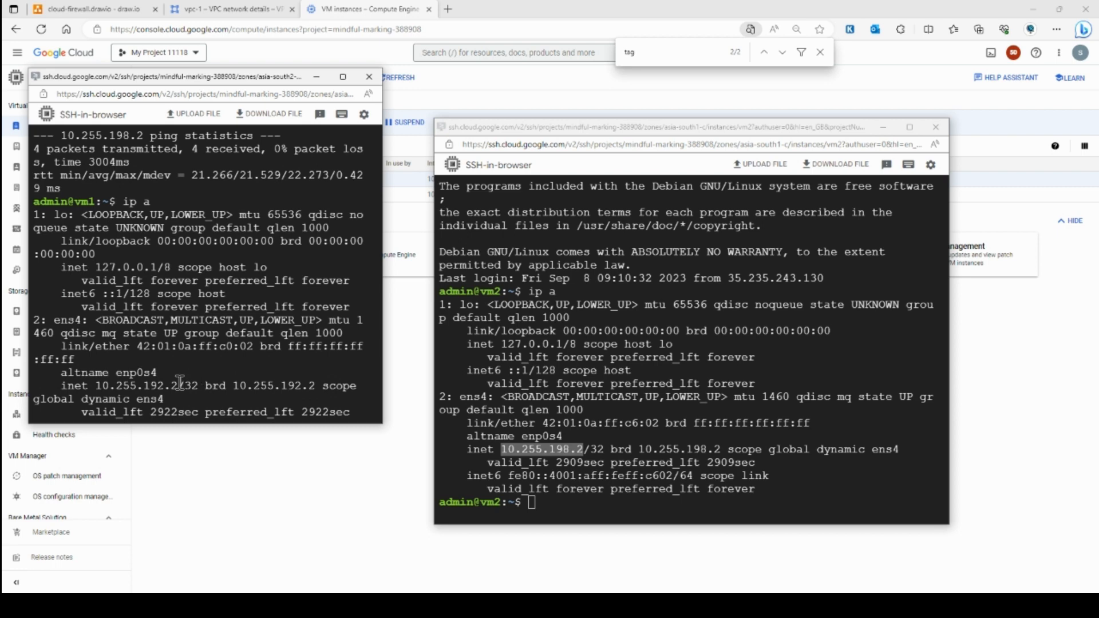
drag(179, 386, 95, 386)
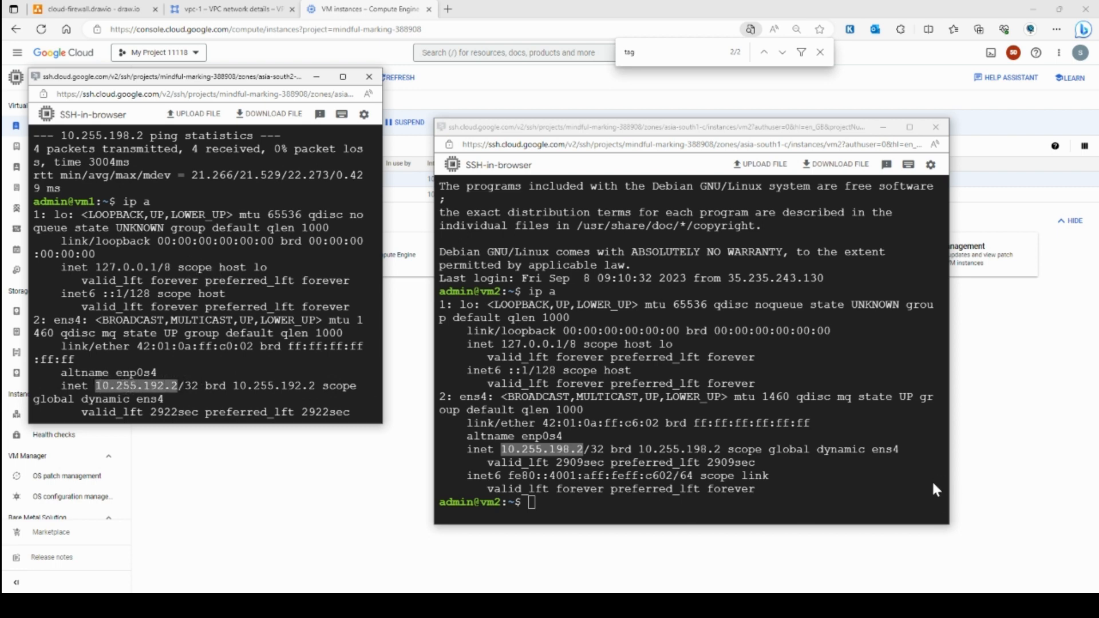
Step: Ping vm1's internal address 10.255.192.2 from the vm2 session
click(878, 475)
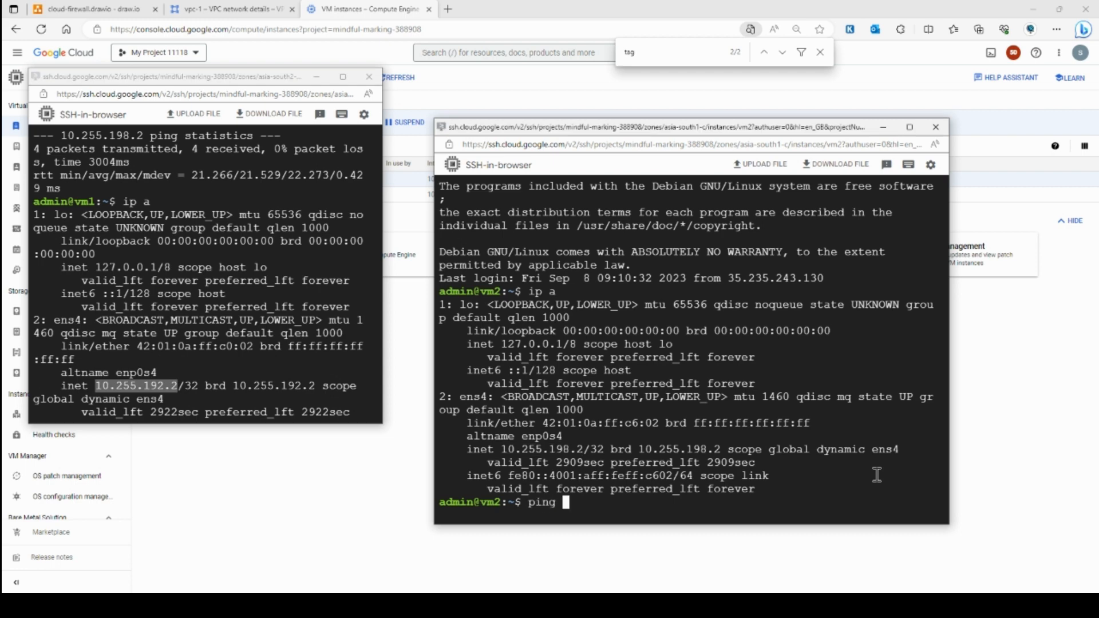
text(ping)
right_click(877, 475)
click(897, 363)
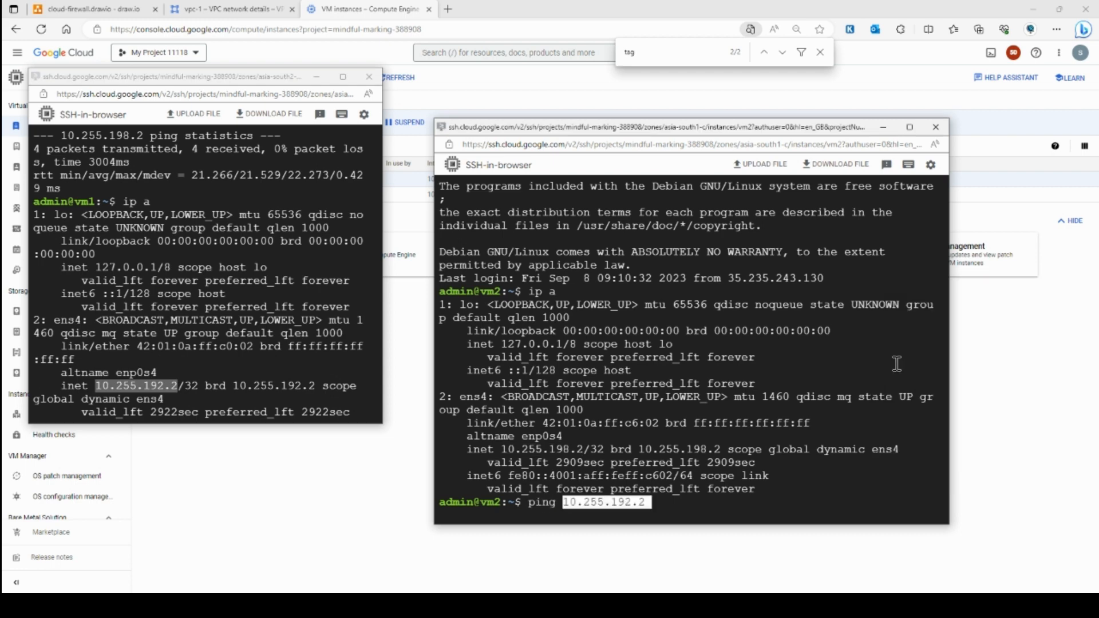
key(Return)
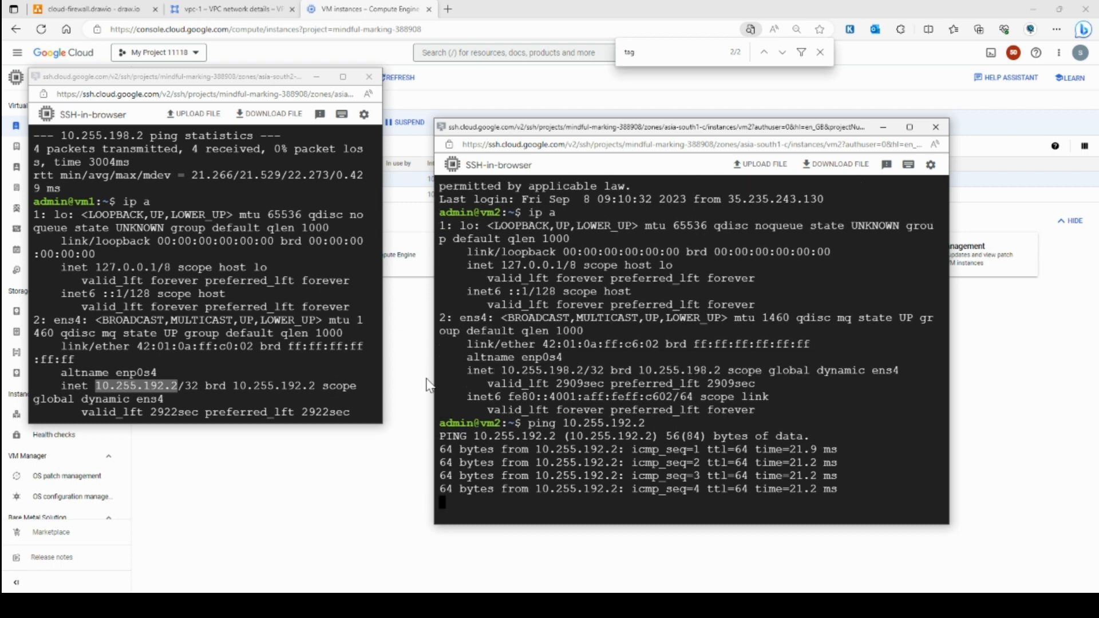
Step: Return to the VM instances page, close the page search, and open vm2 for editing
click(1054, 352)
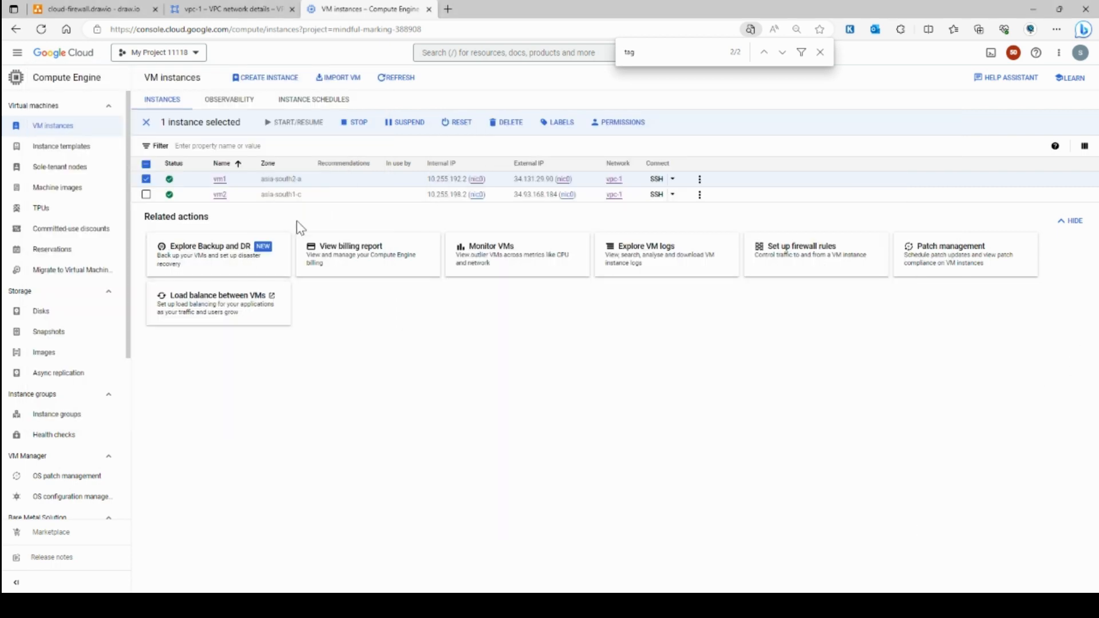
click(224, 196)
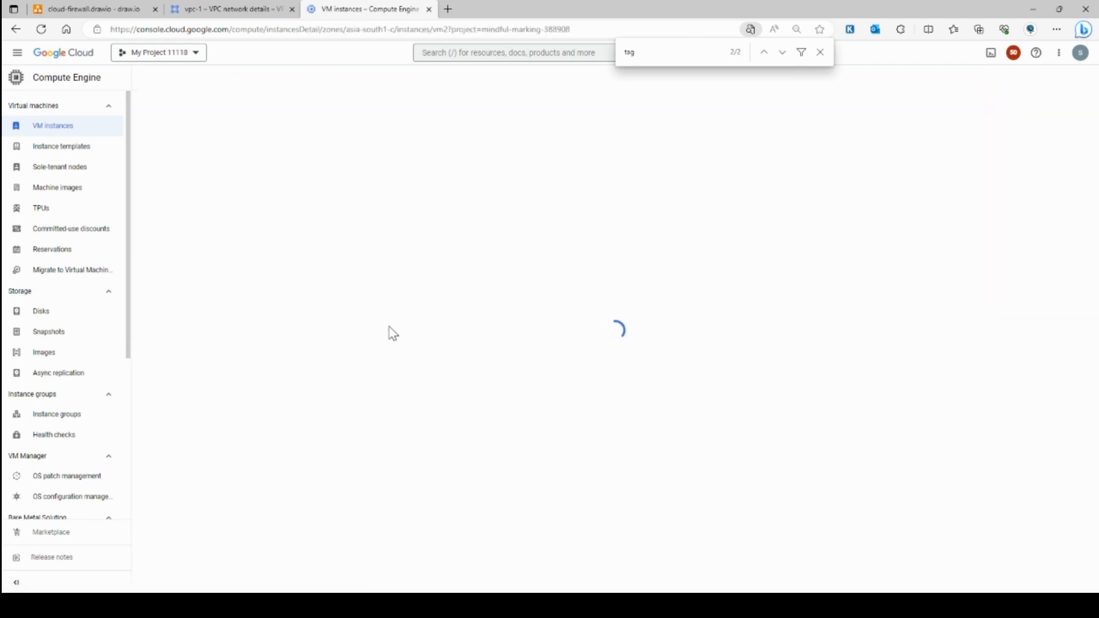
click(819, 52)
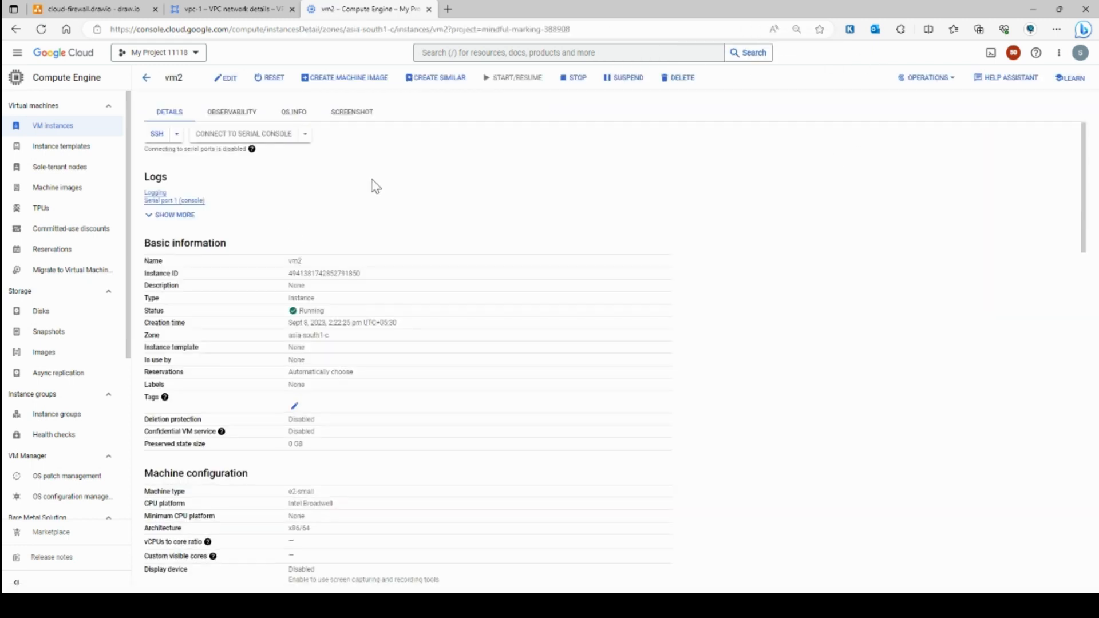
click(227, 81)
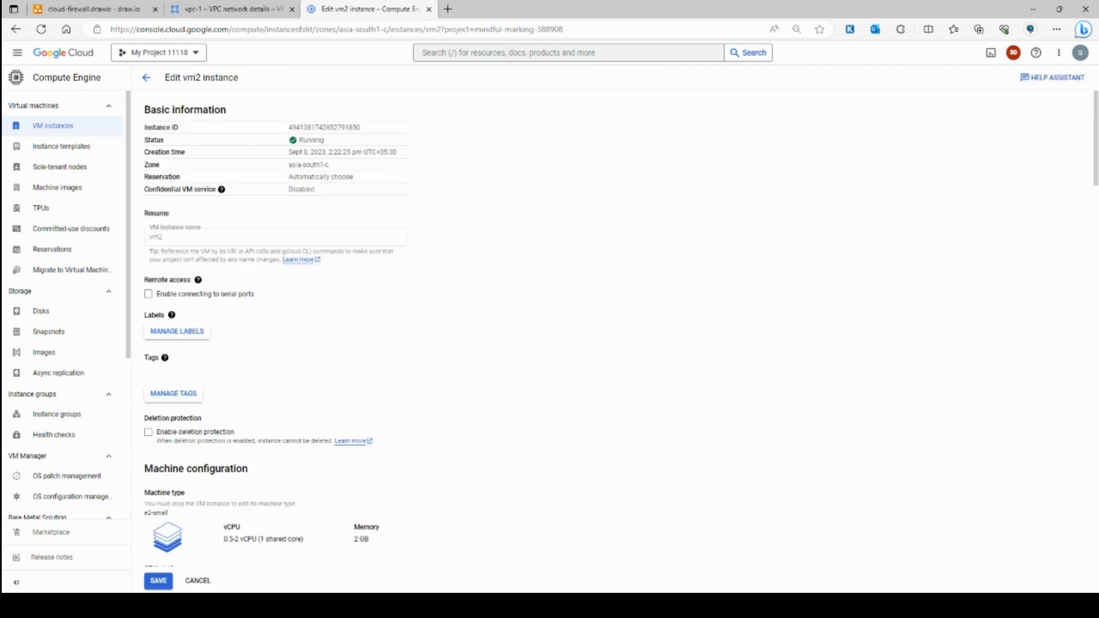
Step: Try to ping 10.255.198.2 with an added option flag from the vm1 session
click(417, 550)
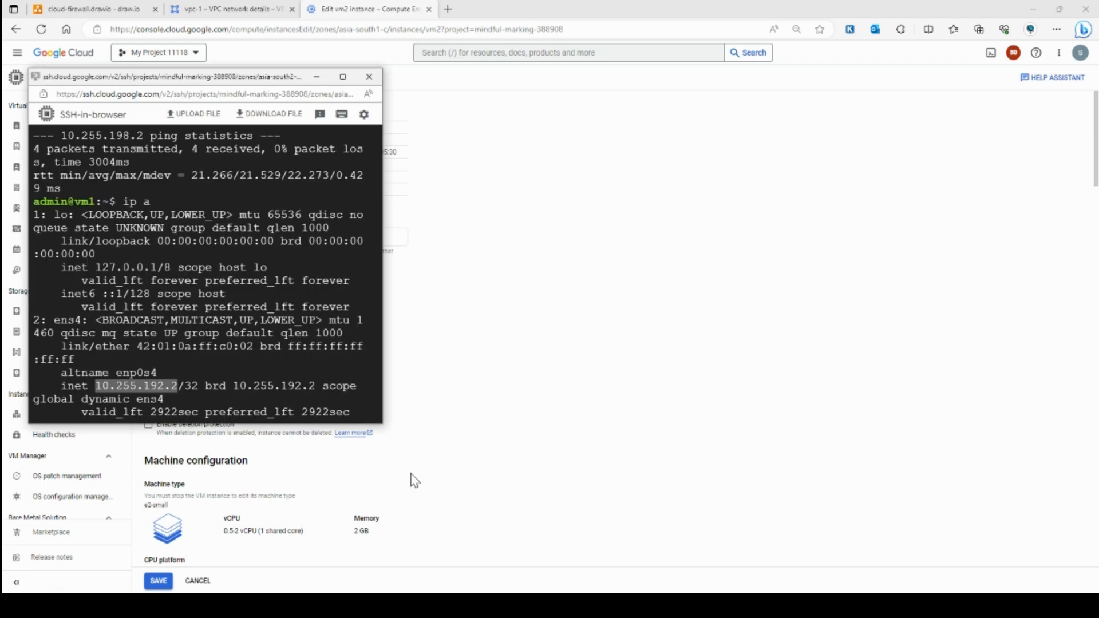
scroll(312, 332, down, 2)
click(311, 331)
key(Up)
key(Up)
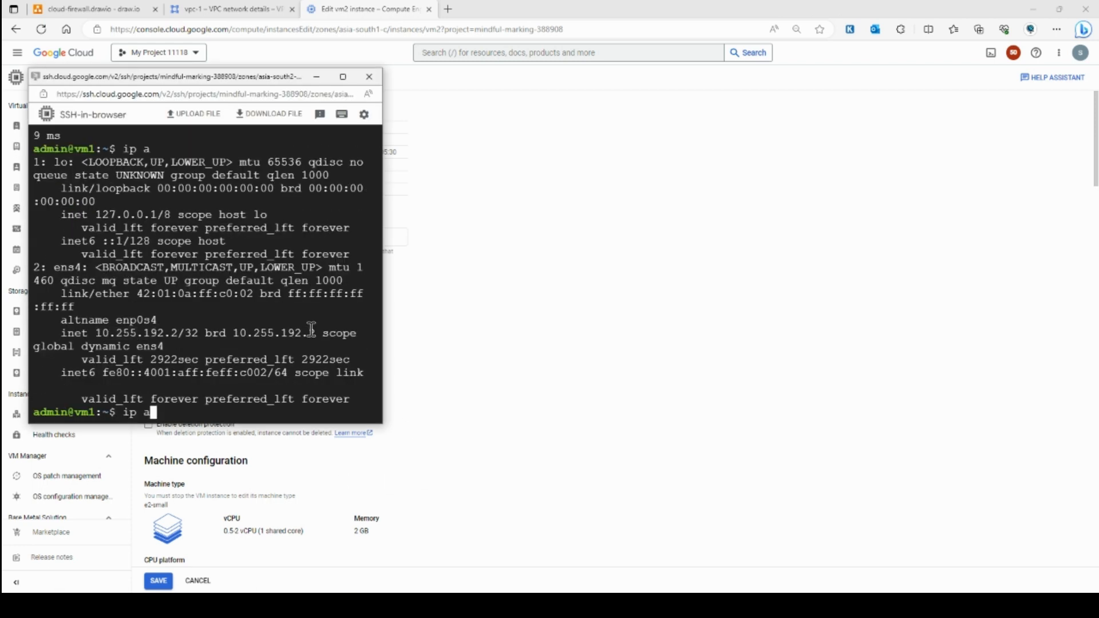
text(-)
key(Return)
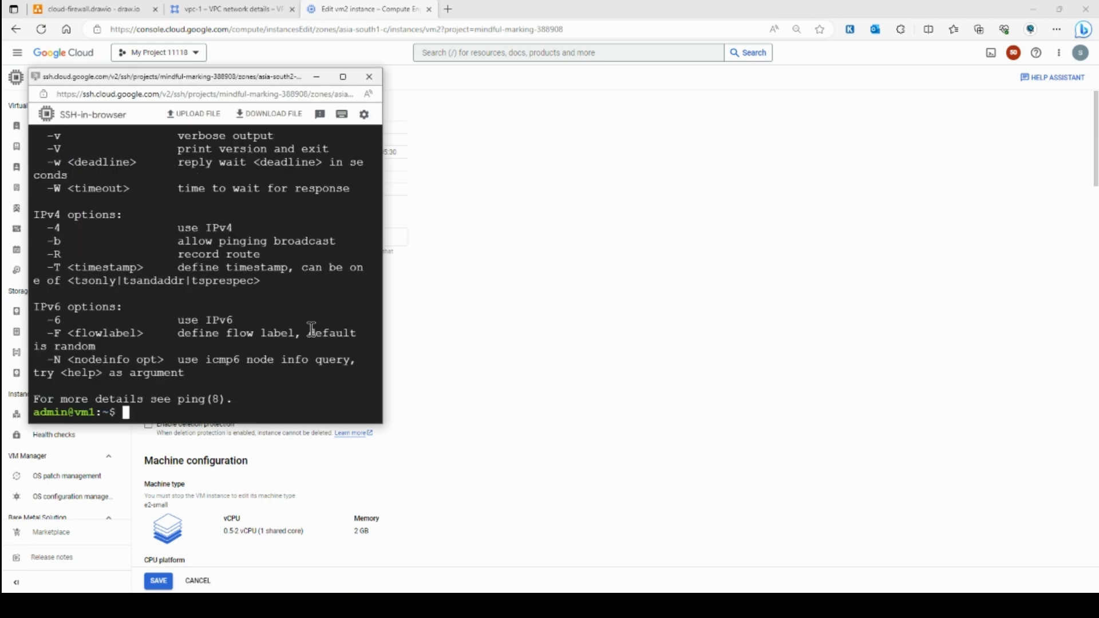
Step: Remove the option flag from the recalled command and ping 10.255.198.2 from the vm1 session
key(Up)
text(t)
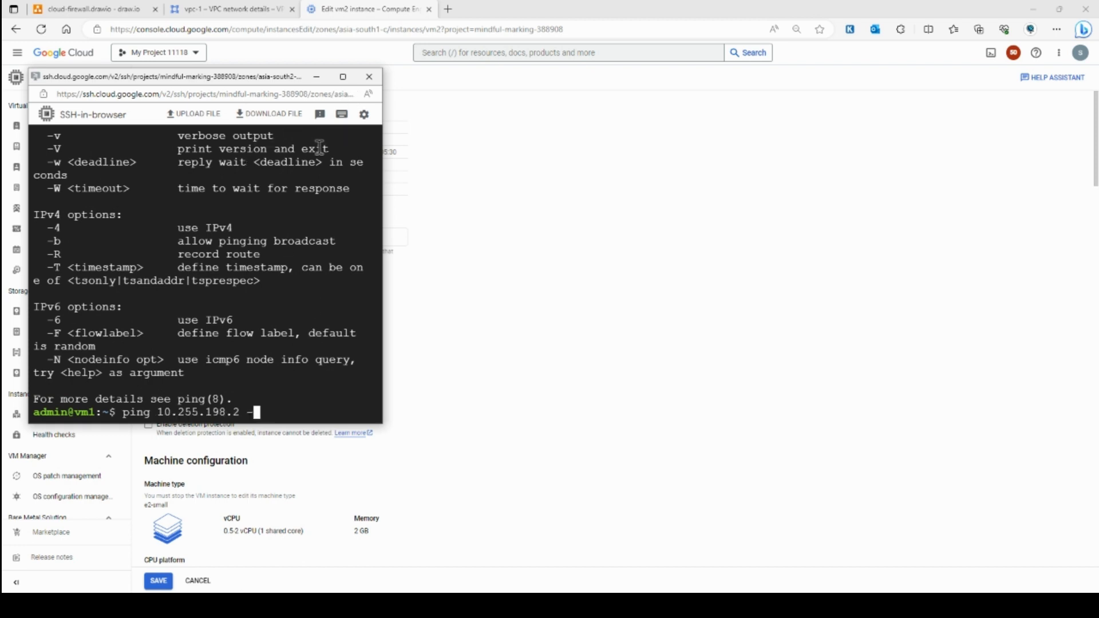
key(BackSpace)
key(BackSpace)
key(Return)
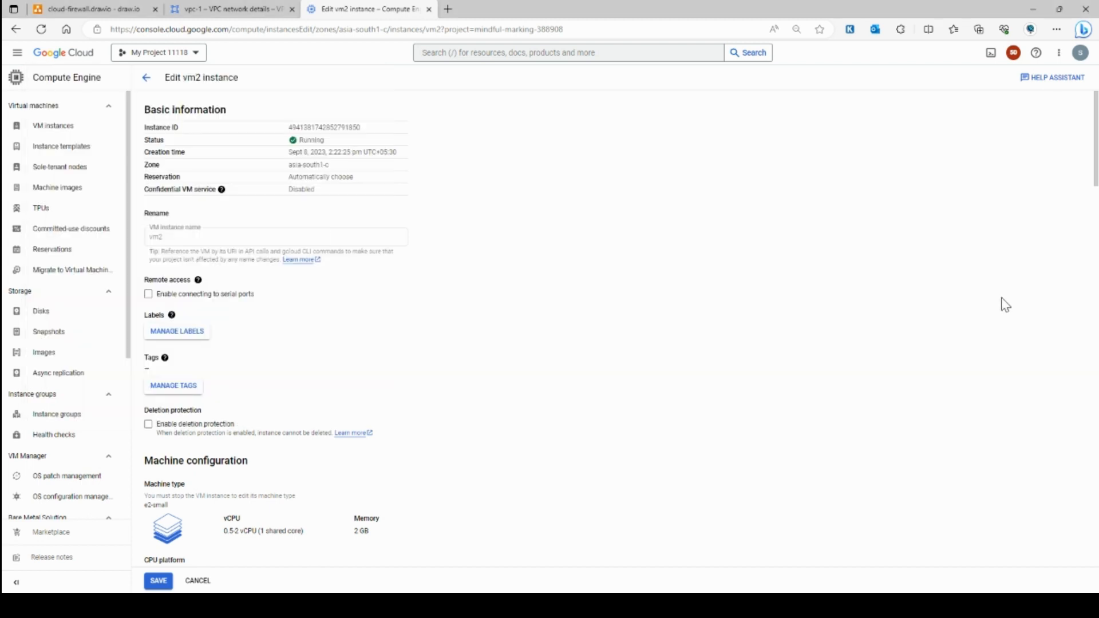
Step: Find the network tags in vm2's edit form, remove the icmp tag, and save the instance
scroll(442, 290, down, 5)
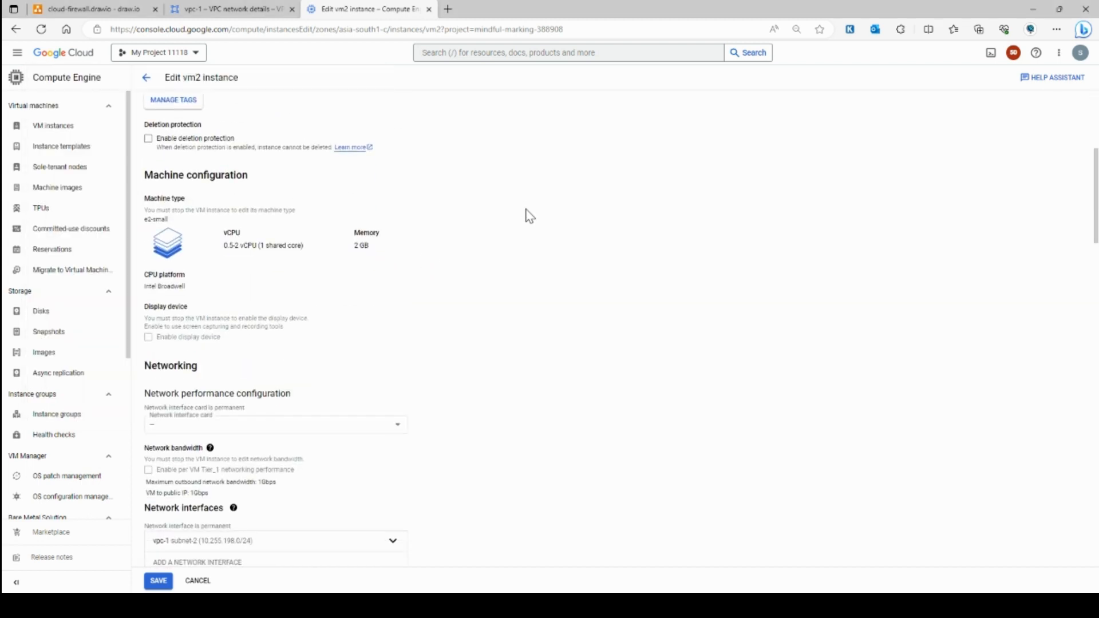
key(ctrl+f)
text(tag)
key(Return)
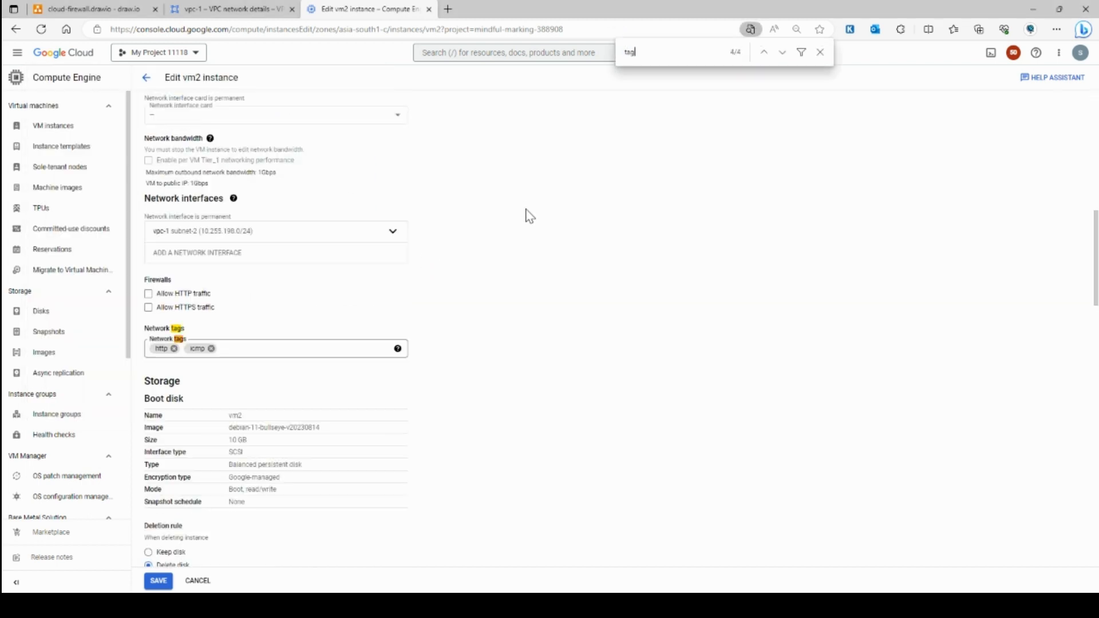
click(211, 349)
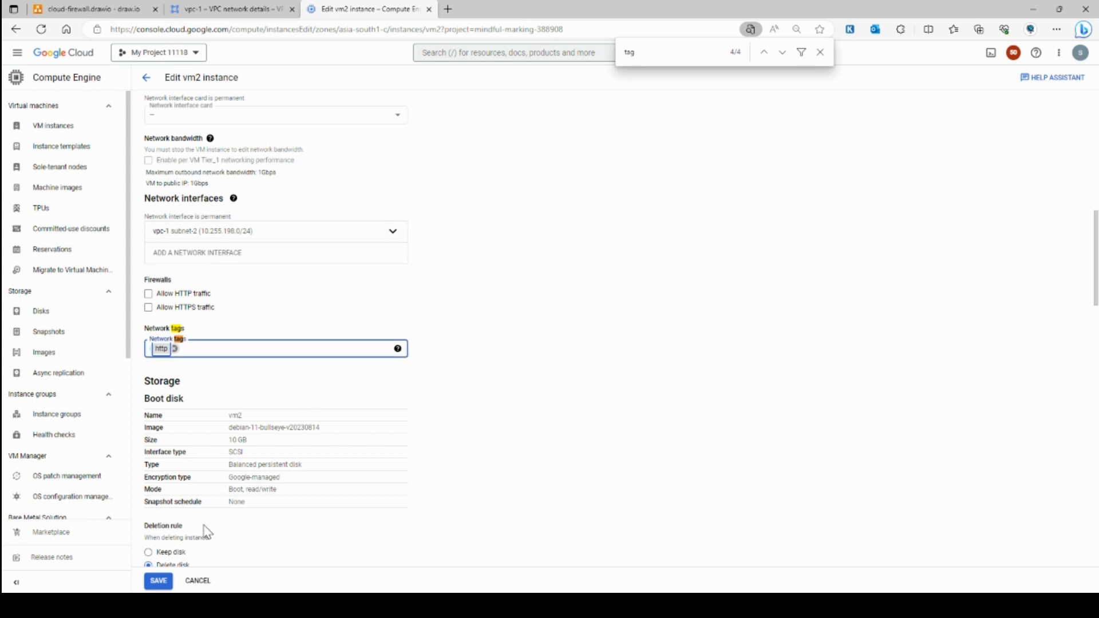
click(163, 583)
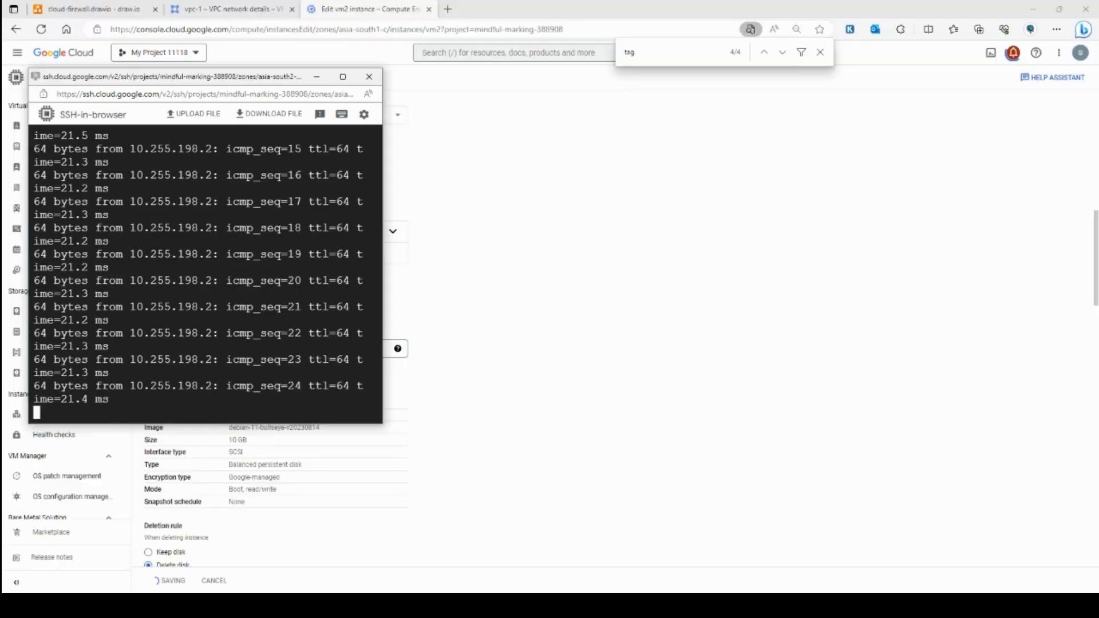
Step: Show both SSH sessions, widen the vm1 window, and move the vm2 window clear of it
click(453, 550)
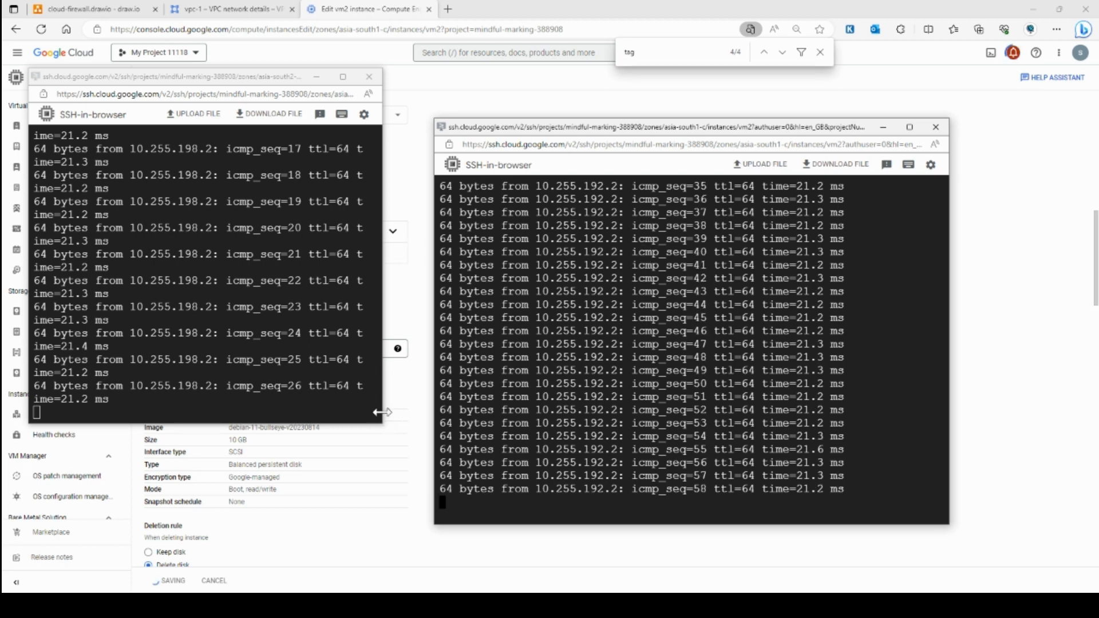
drag(382, 413, 427, 412)
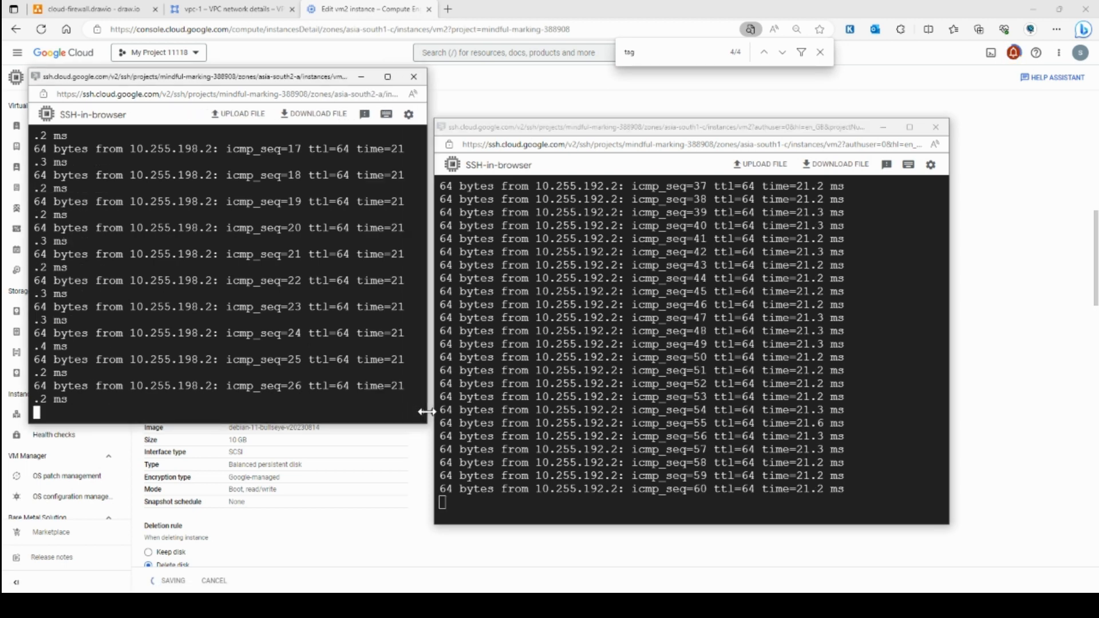
drag(646, 131, 808, 111)
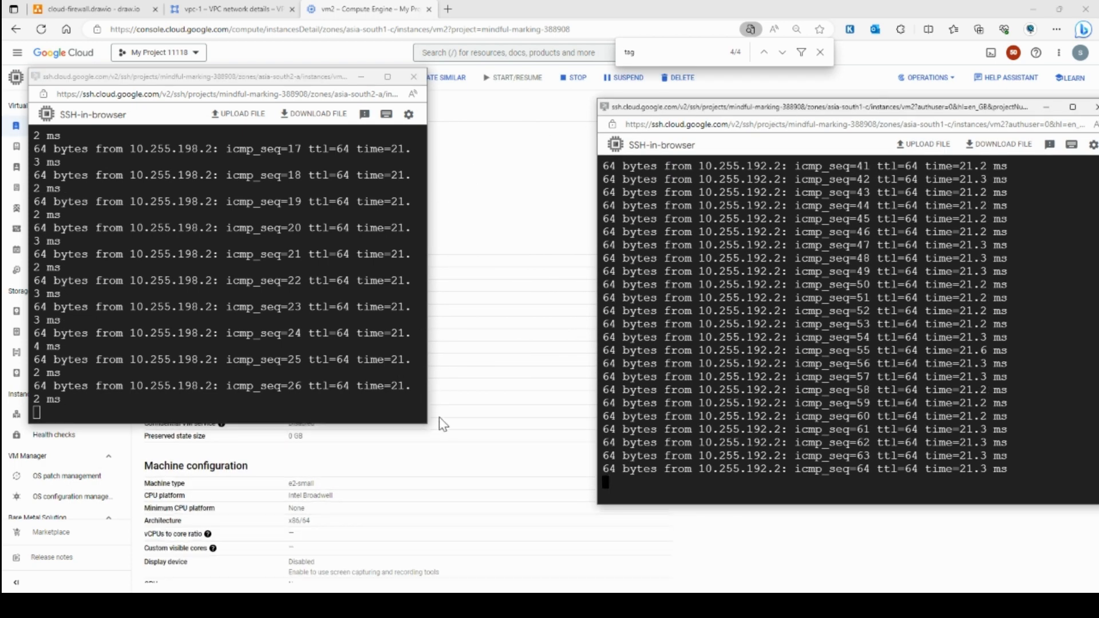
drag(427, 417, 478, 416)
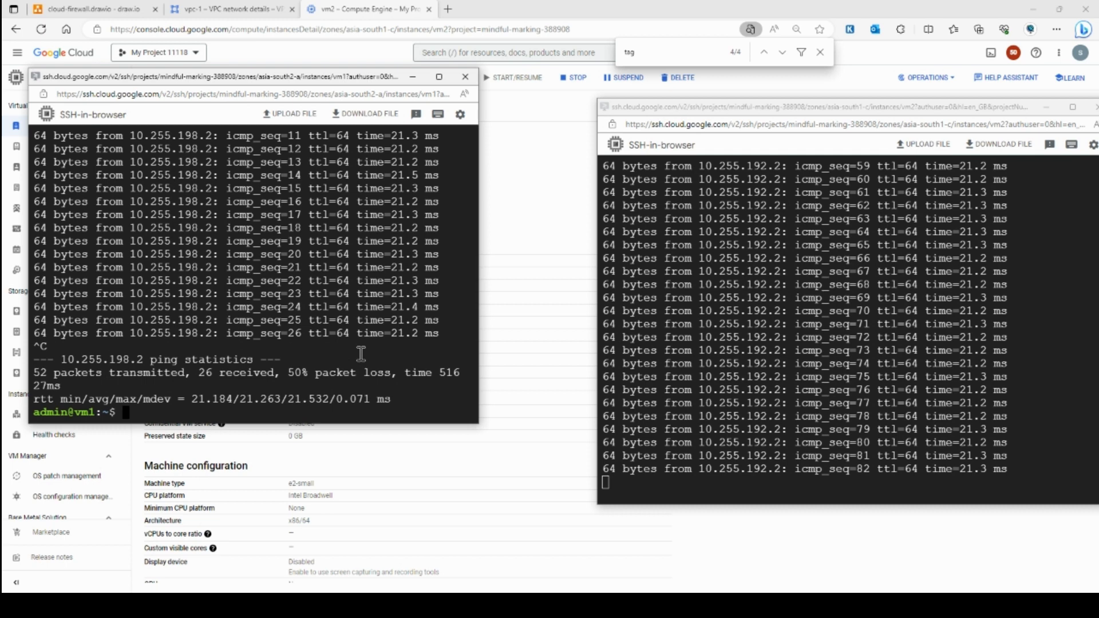
Step: Stop the ping in the vm2 session and clear the terminals of both vm2 and vm1
click(810, 414)
key(ctrl+c)
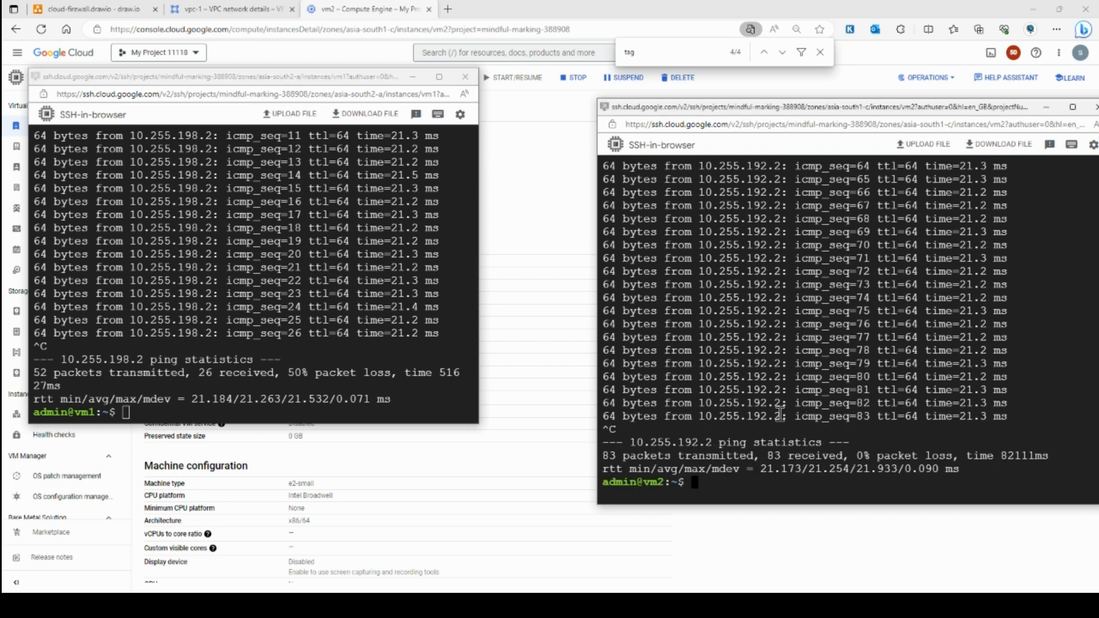
text(cls)
key(Return)
text(clear)
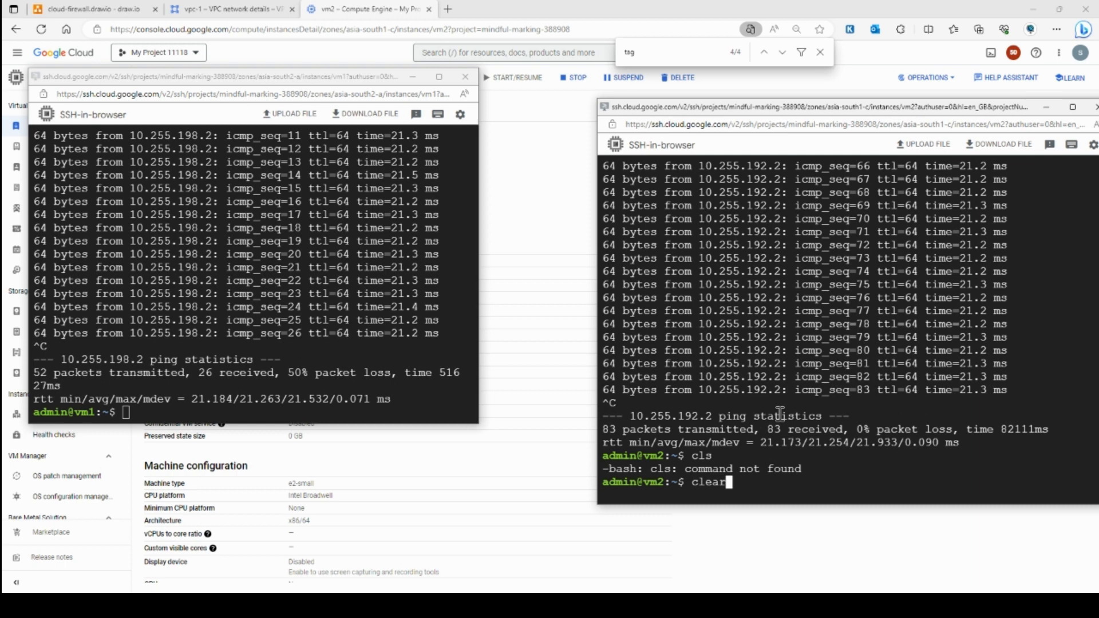
key(Return)
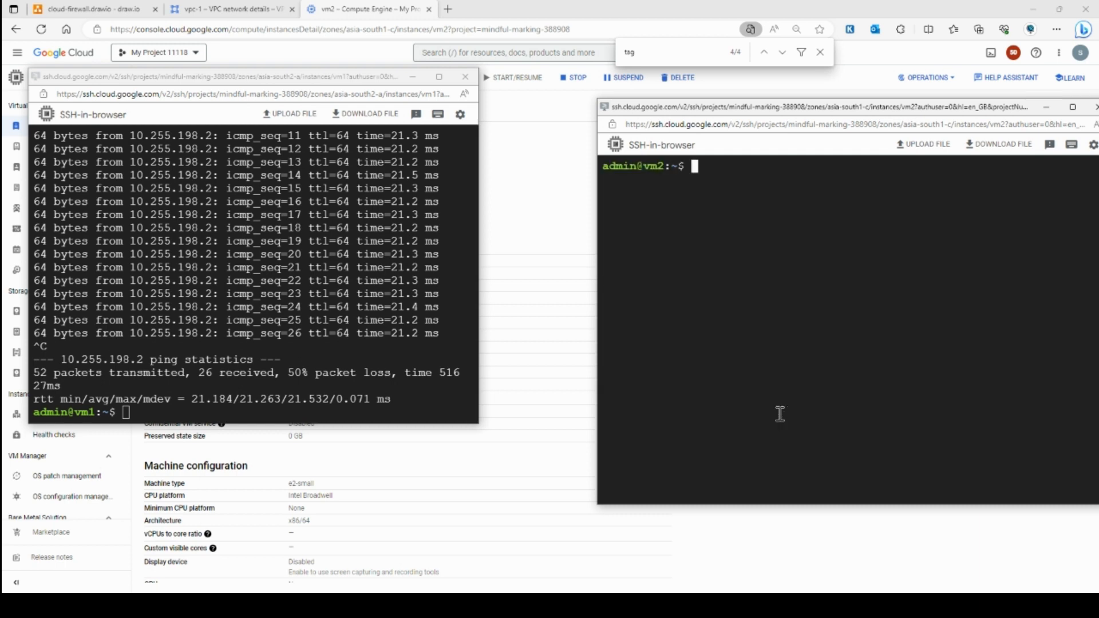
click(369, 388)
text(clear)
key(Return)
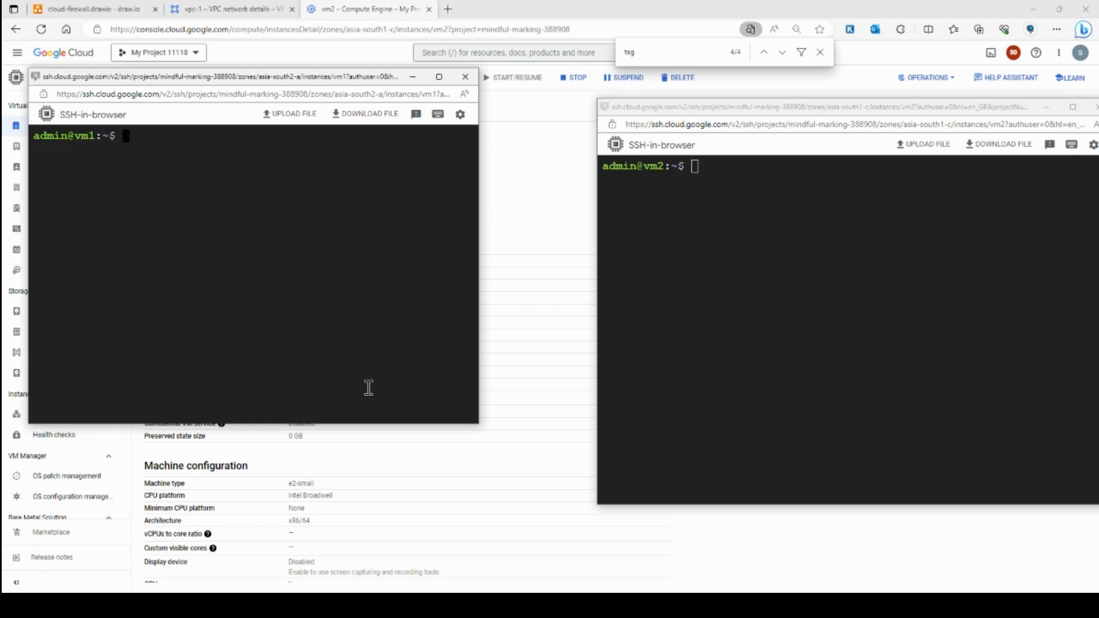
Step: Ping 10.255.198.2 from the vm1 session and 10.255.192.2 from the vm2 session again
key(Up)
key(Up)
key(Return)
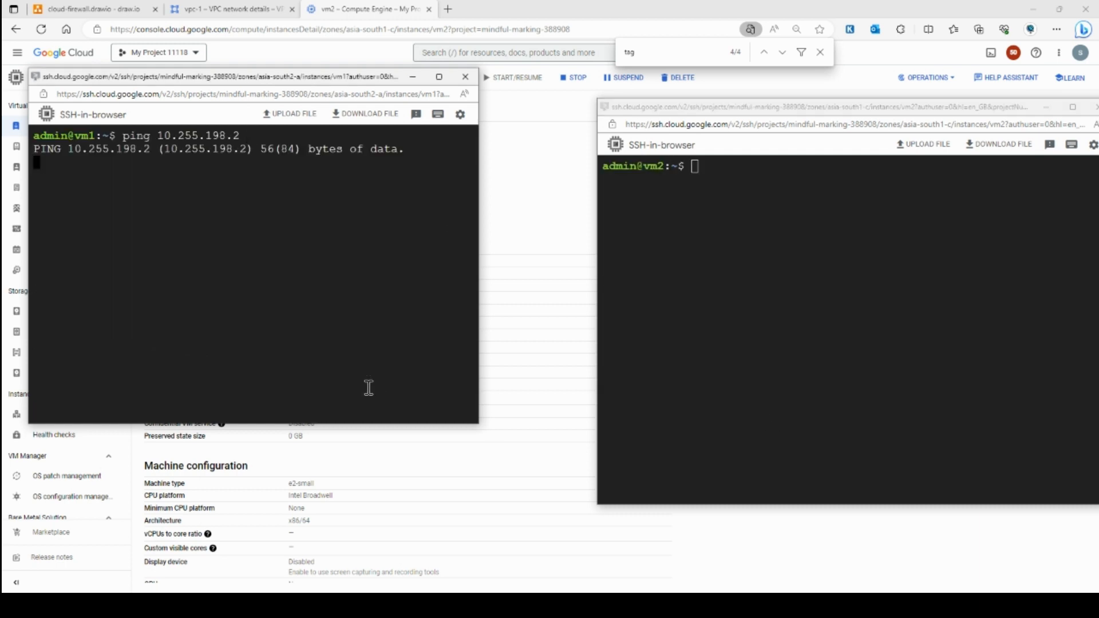
click(768, 228)
key(Up)
key(Up)
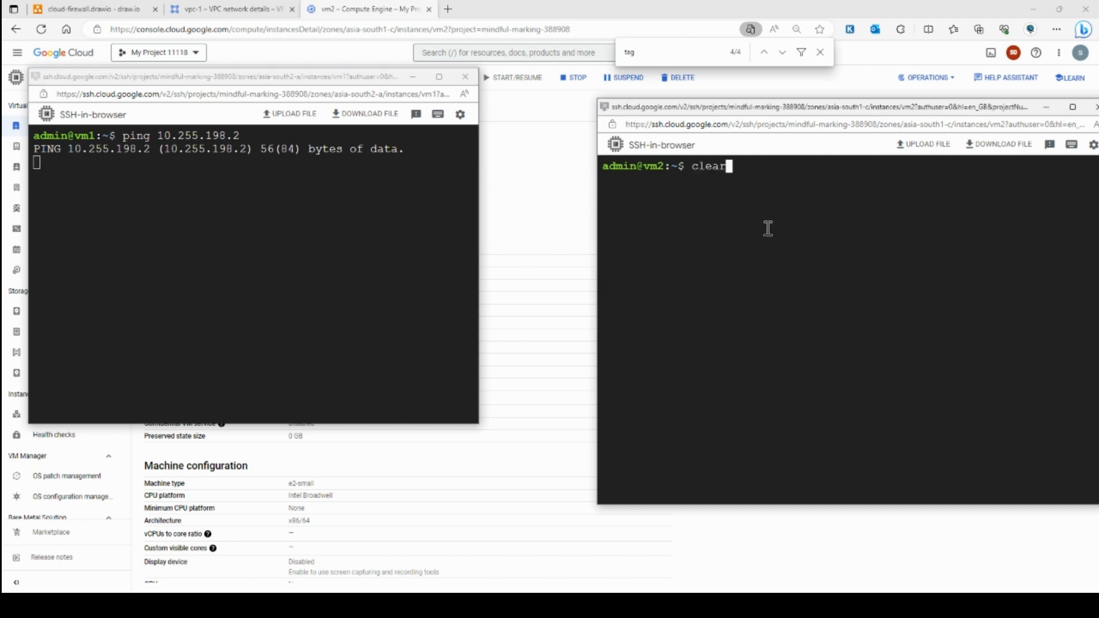
key(Return)
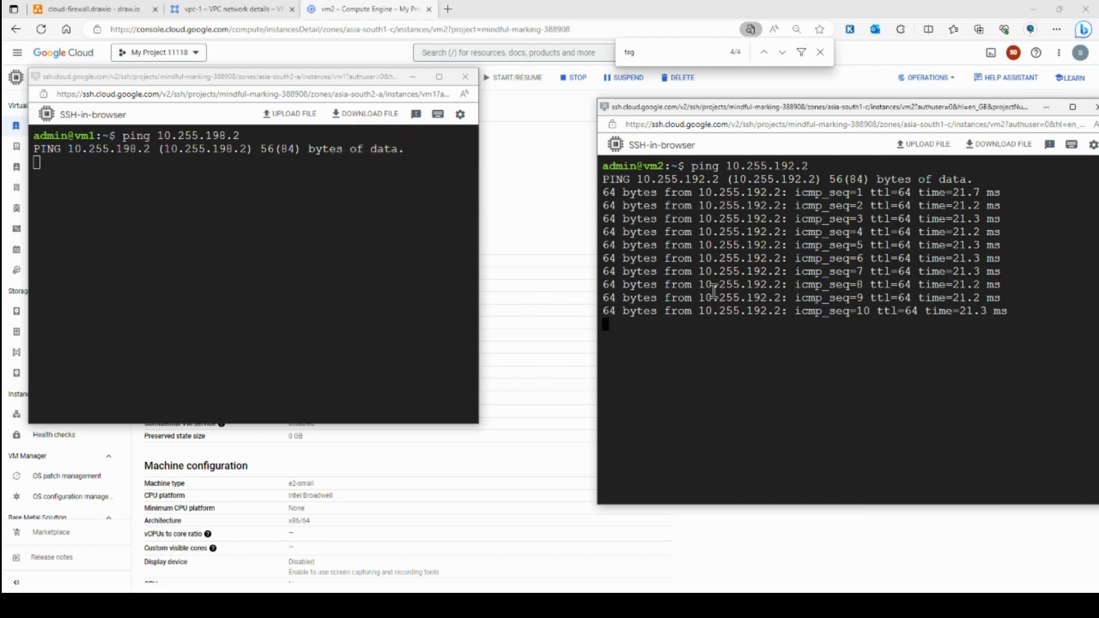
click(515, 212)
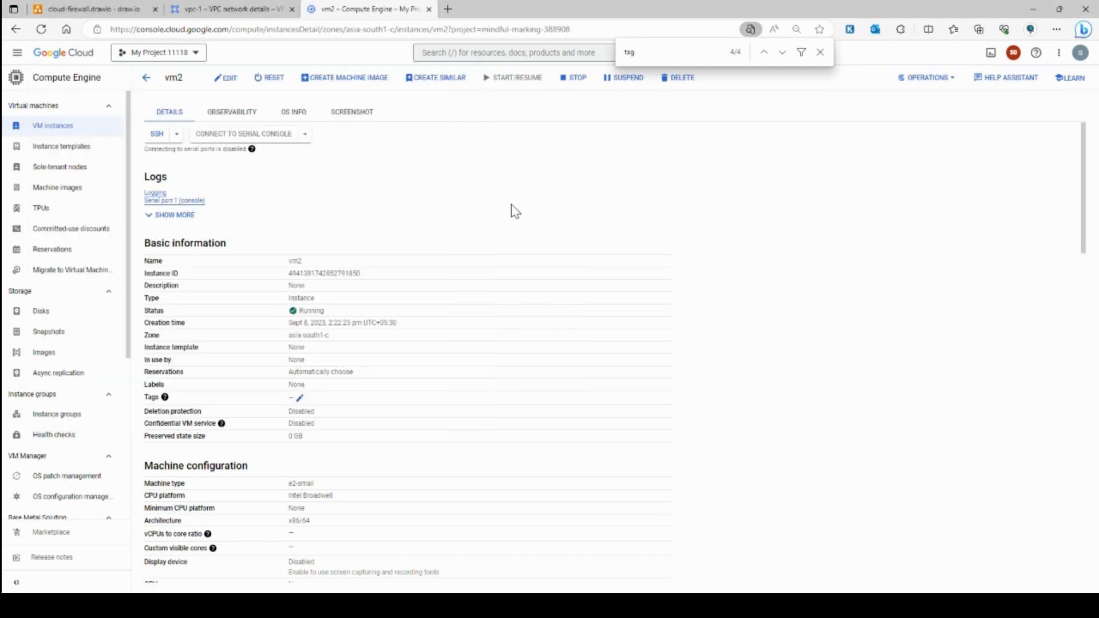
click(146, 83)
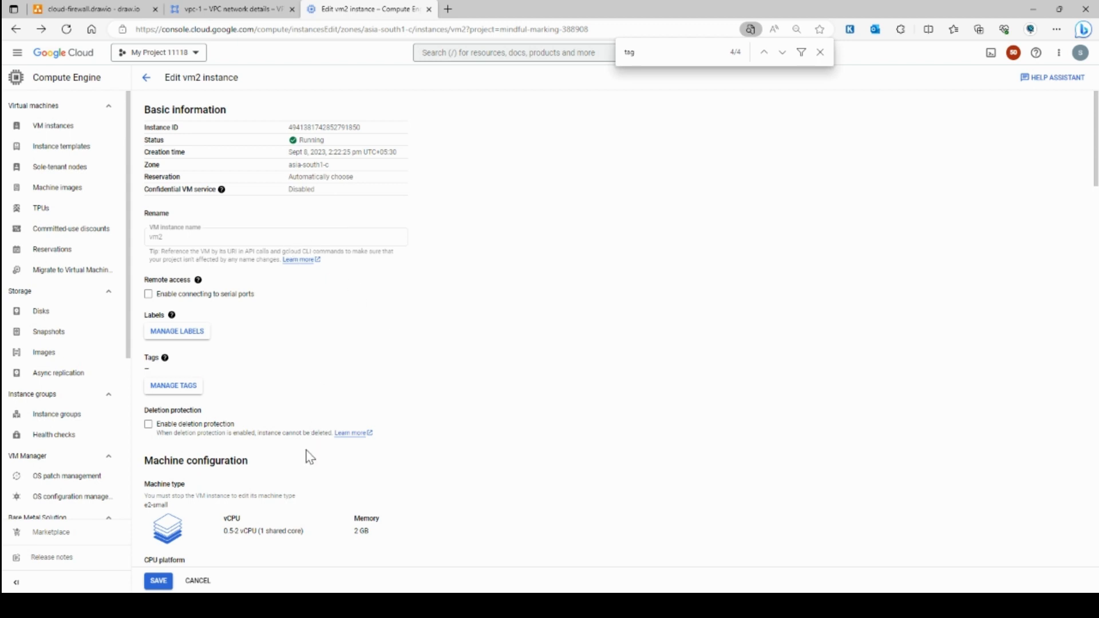
scroll(308, 455, down, 3)
scroll(306, 454, up, 3)
click(147, 77)
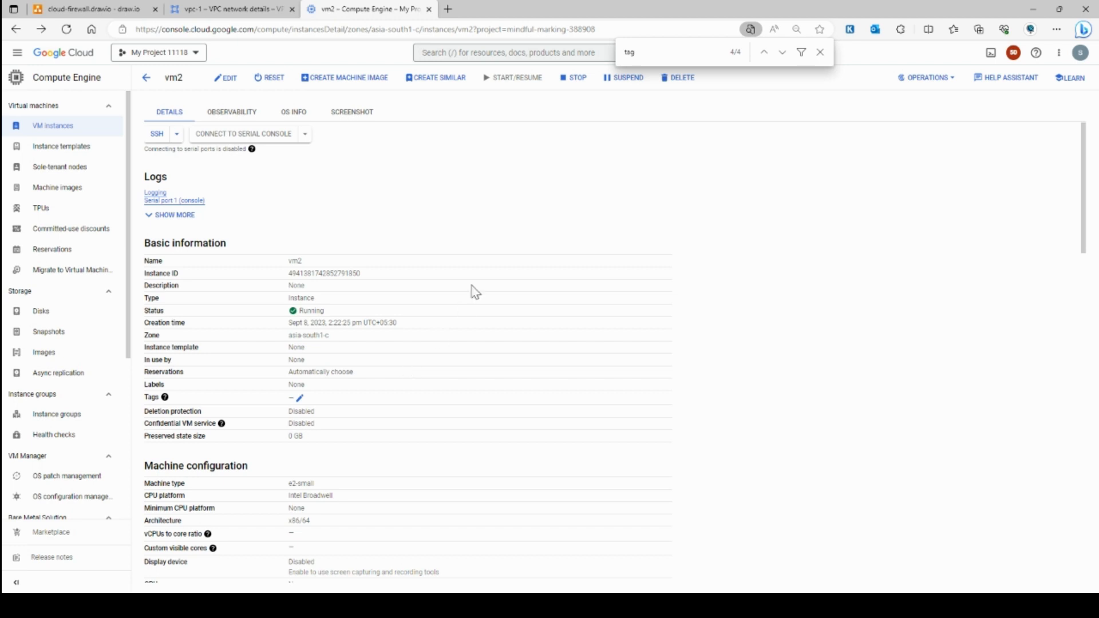
click(821, 53)
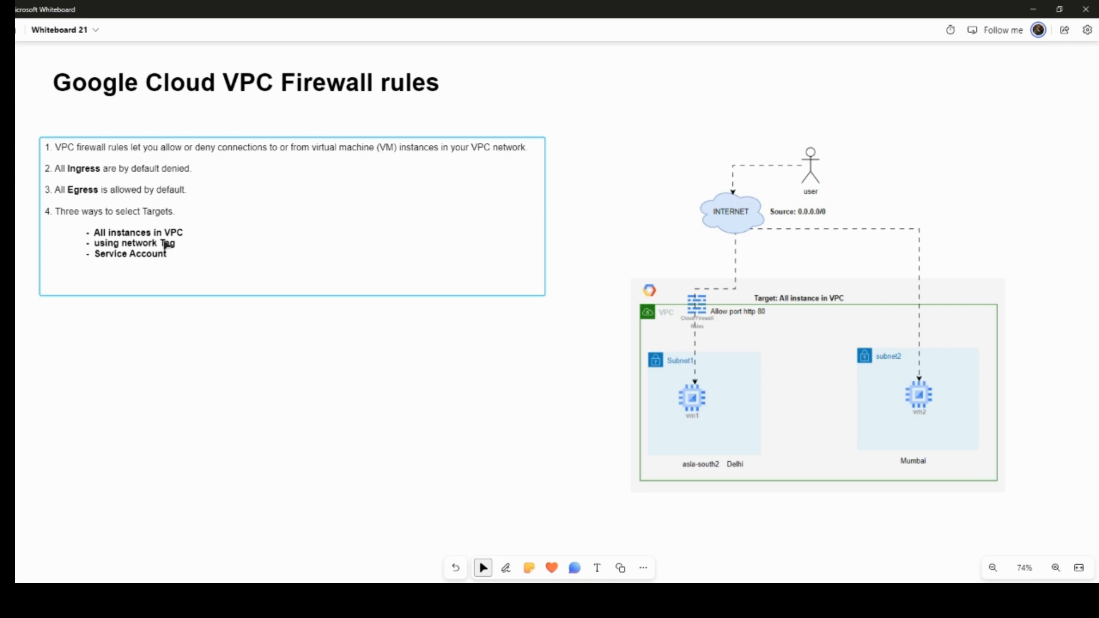
Step: Switch to Microsoft Whiteboard and review the notes and diagram on Google Cloud VPC firewall rules
click(165, 306)
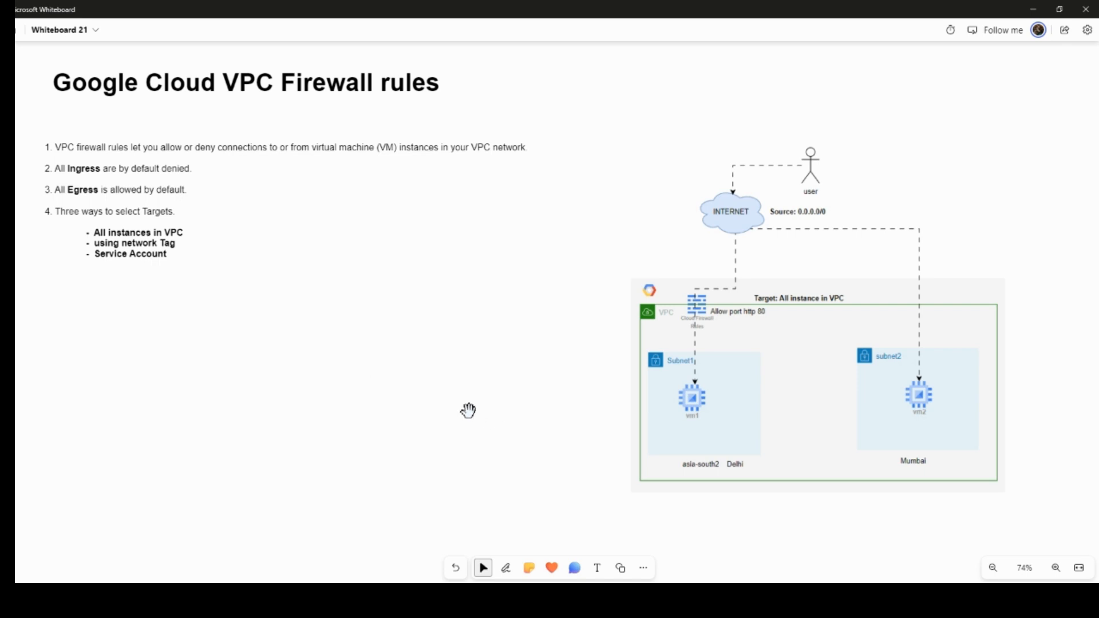
scroll(8, 449, down, 1)
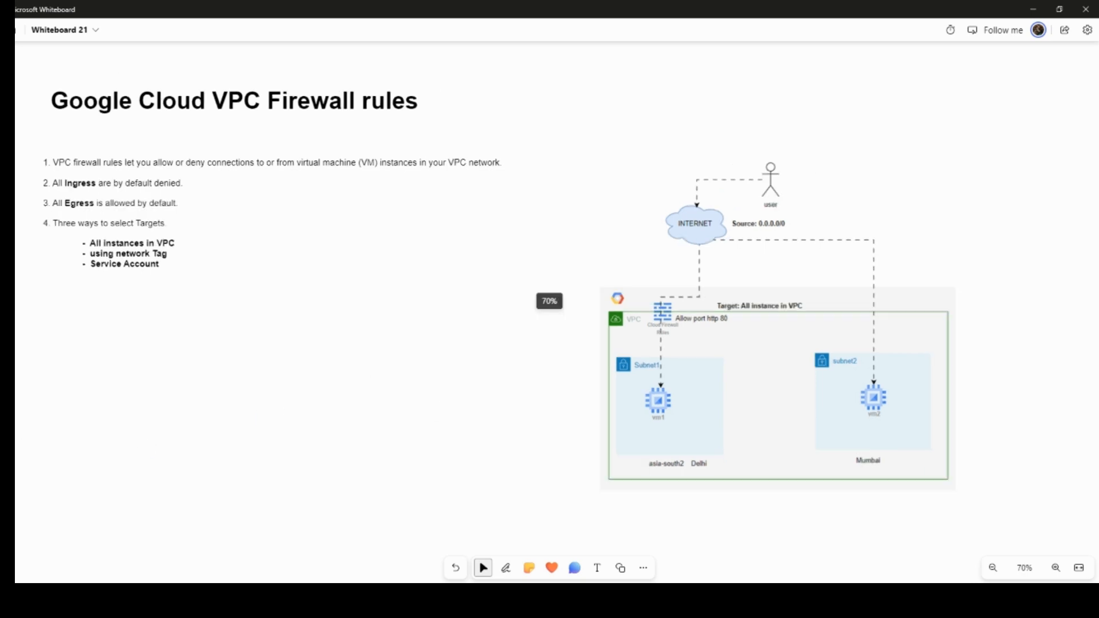